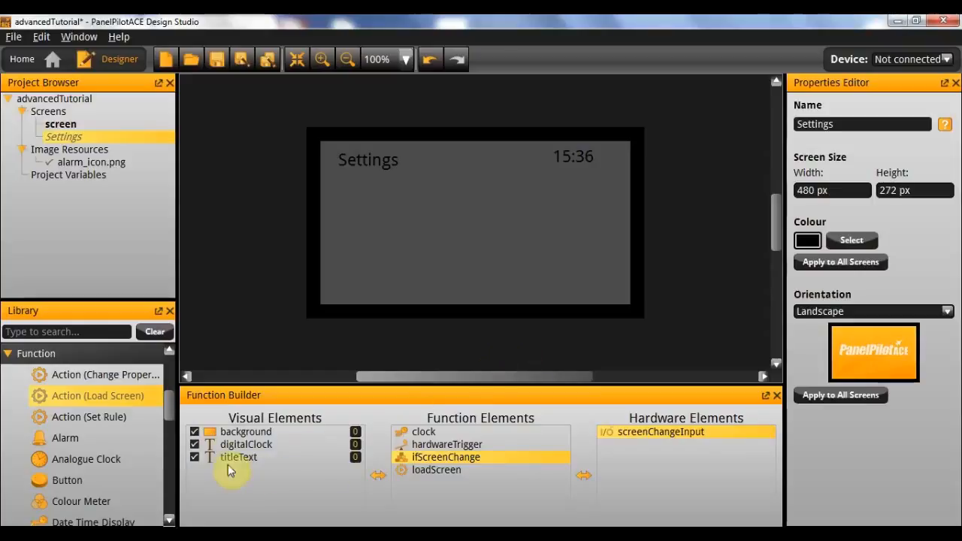
- Copy the orange gradient label background from the main screen into the Settings screen and resize it to about 199 by 42 px below the title
scroll(73, 417, up, 3)
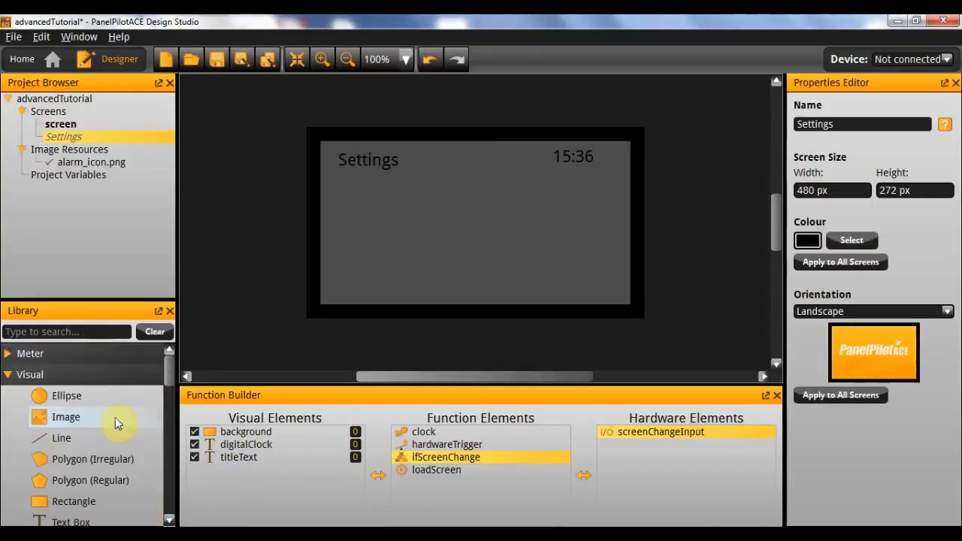
scroll(98, 417, down, 1)
scroll(82, 419, up, 1)
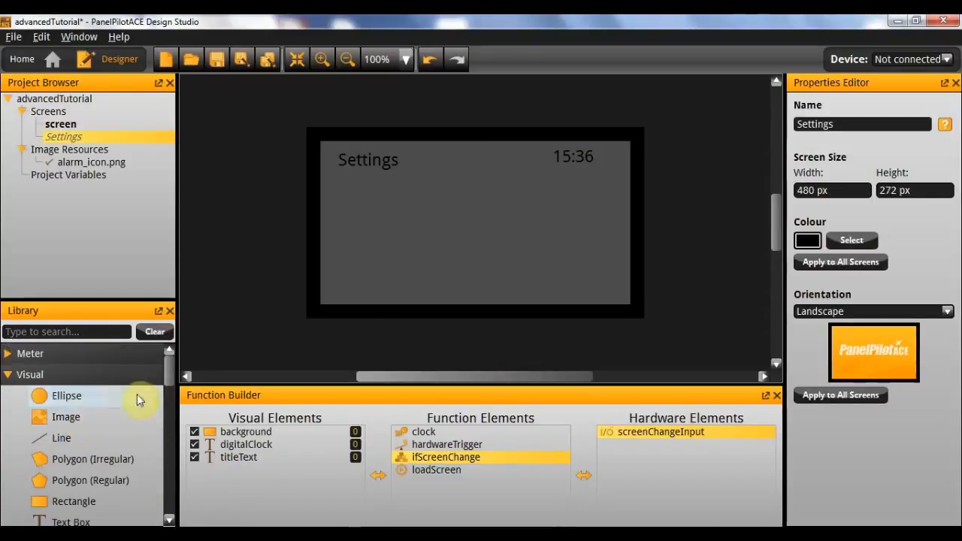
click(100, 122)
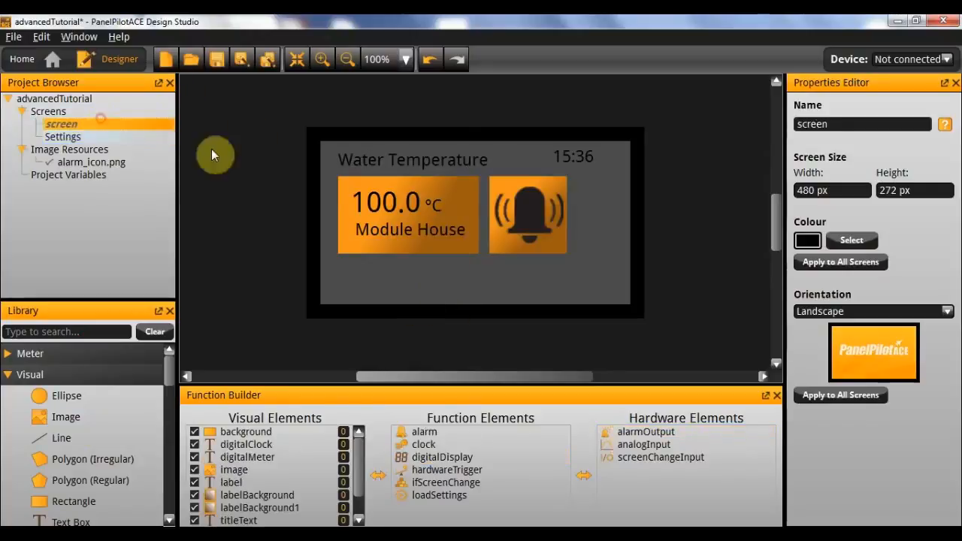
click(459, 254)
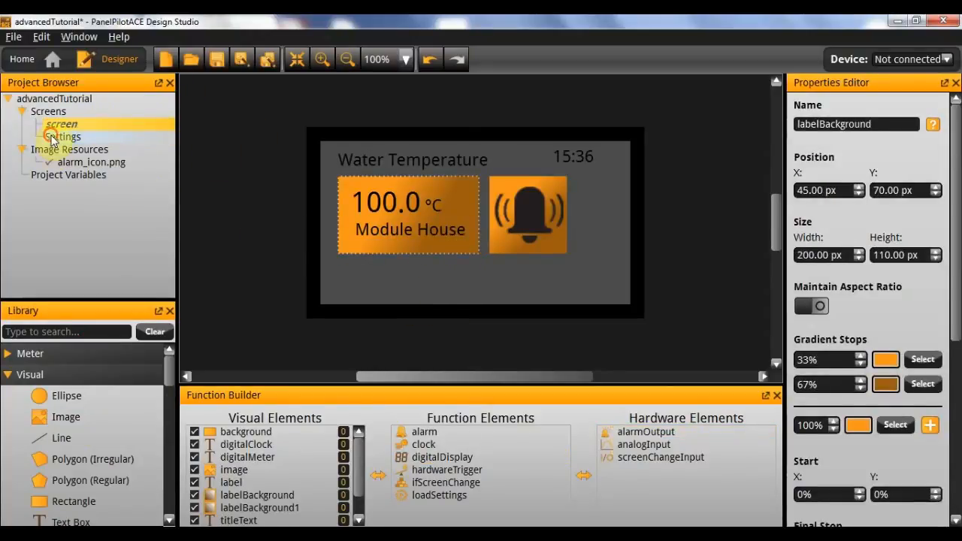
click(63, 137)
key(ctrl+v)
drag(510, 252, 474, 214)
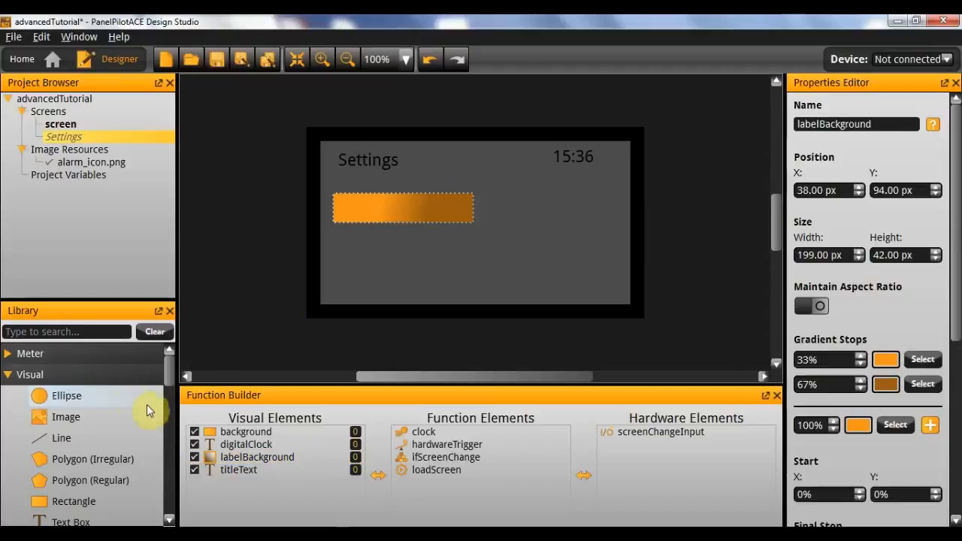
- Add an ellipse below the orange gradient bar and fill it with black
drag(66, 396, 431, 263)
click(853, 359)
click(289, 182)
click(600, 389)
- Set the orange gradient bar's height to 40 px
click(421, 203)
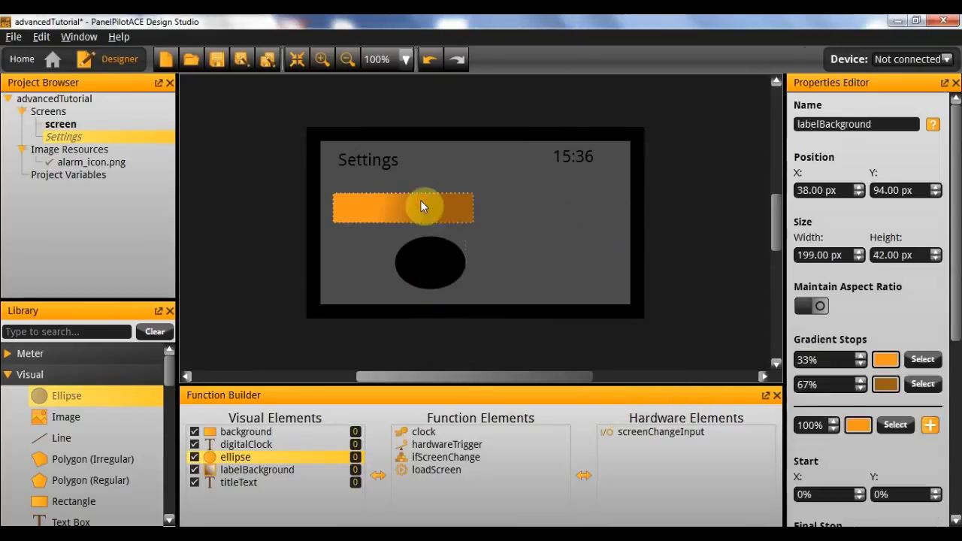
click(893, 255)
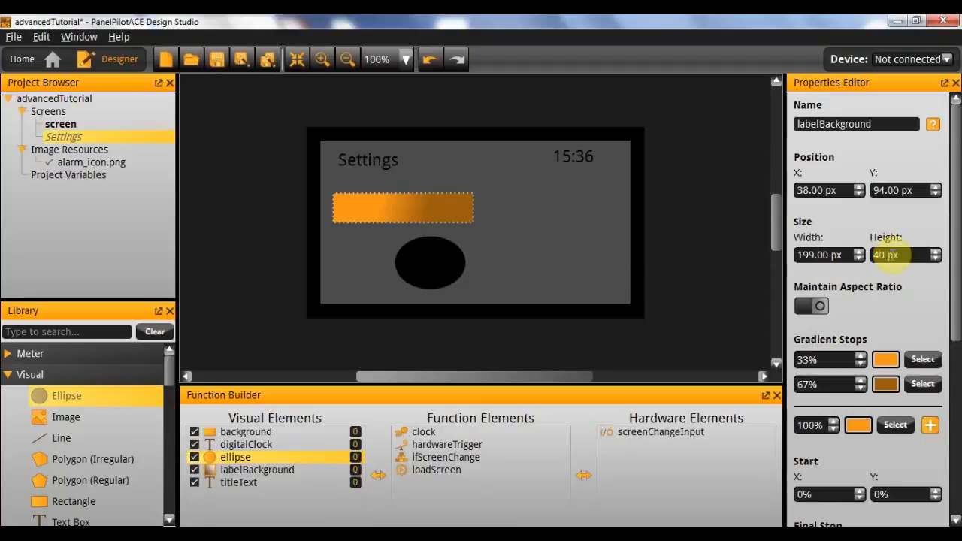
- Resize the black ellipse to 30 by 30 px and move it onto the bar's right end, at about X 198, Y 99.5 px
click(433, 282)
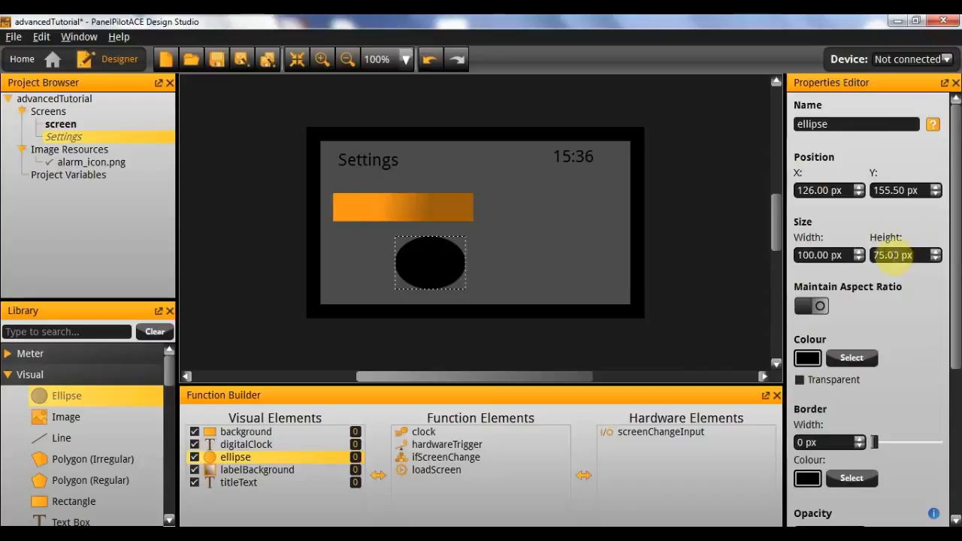
double_click(817, 253)
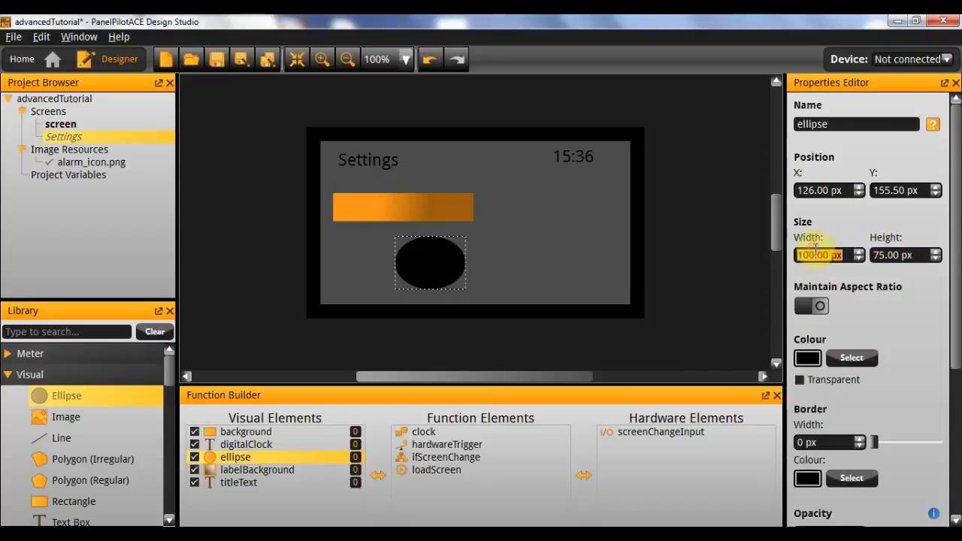
text(30)
key(Tab)
text(30)
key(Return)
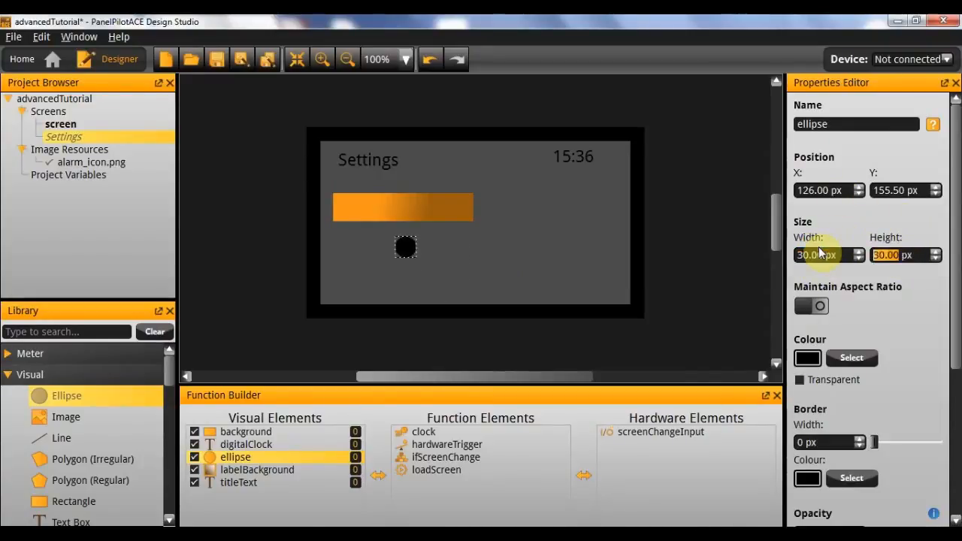
drag(405, 253, 457, 208)
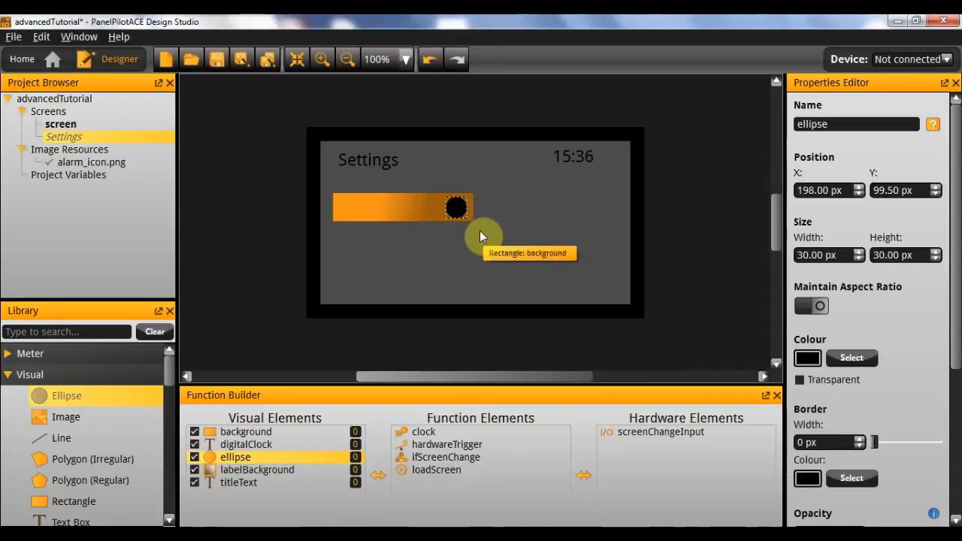
click(481, 236)
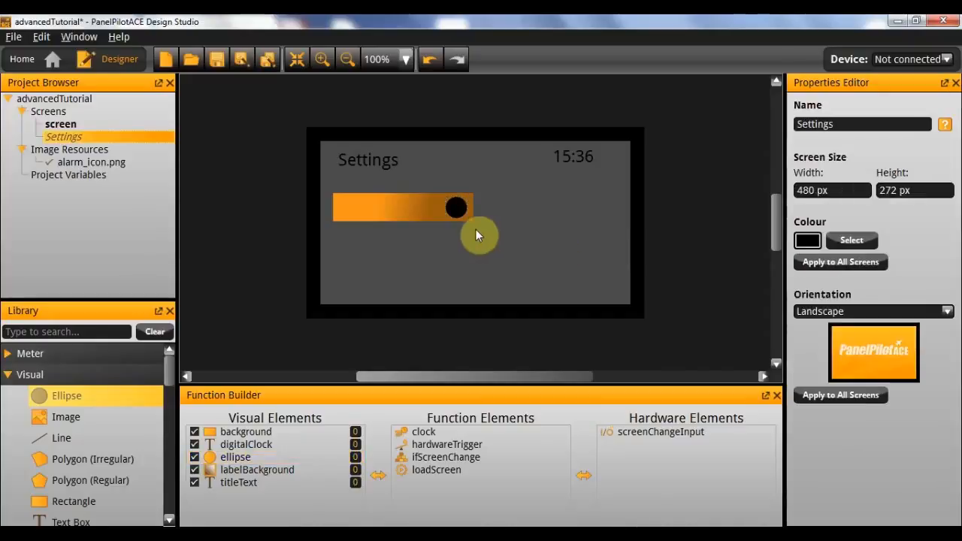
- Set the orange gradient bar's height to 45 px
click(396, 215)
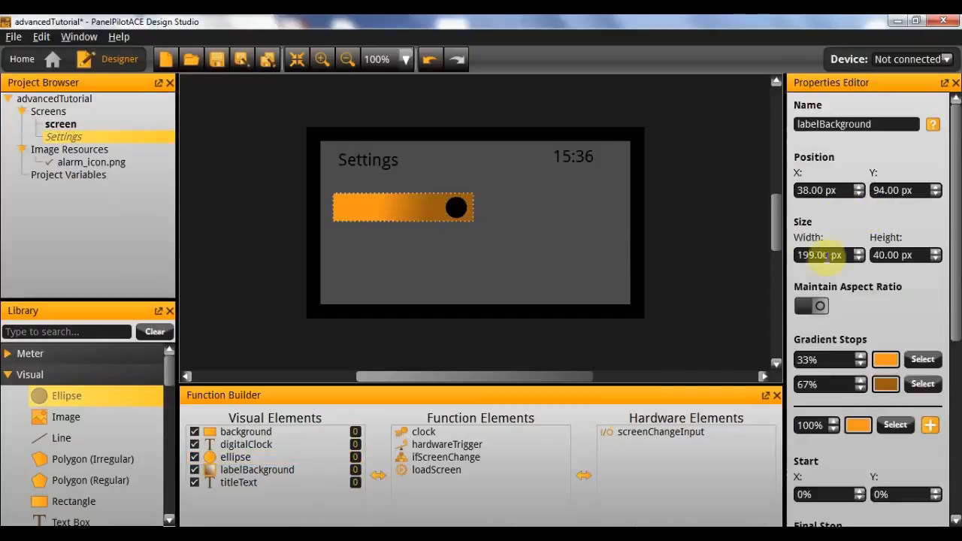
double_click(883, 255)
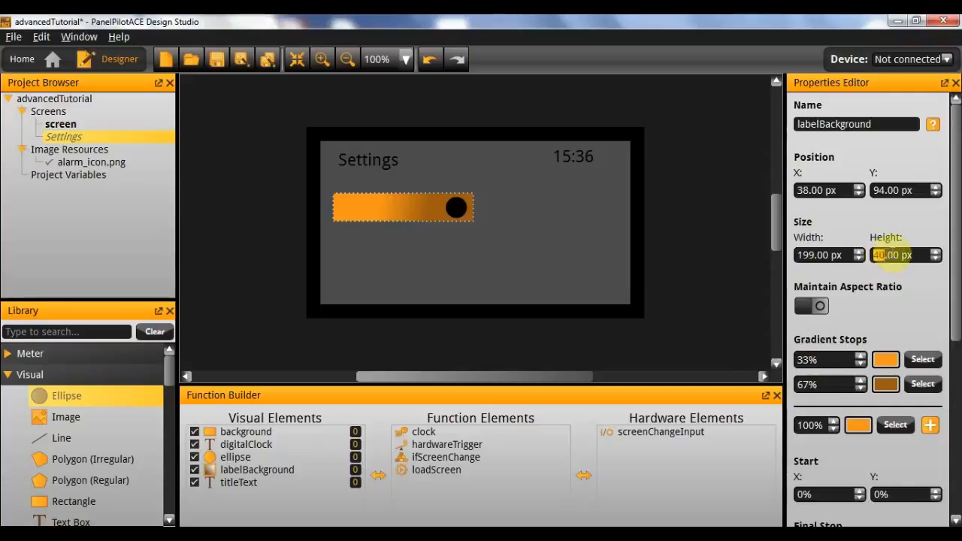
text(45)
key(Return)
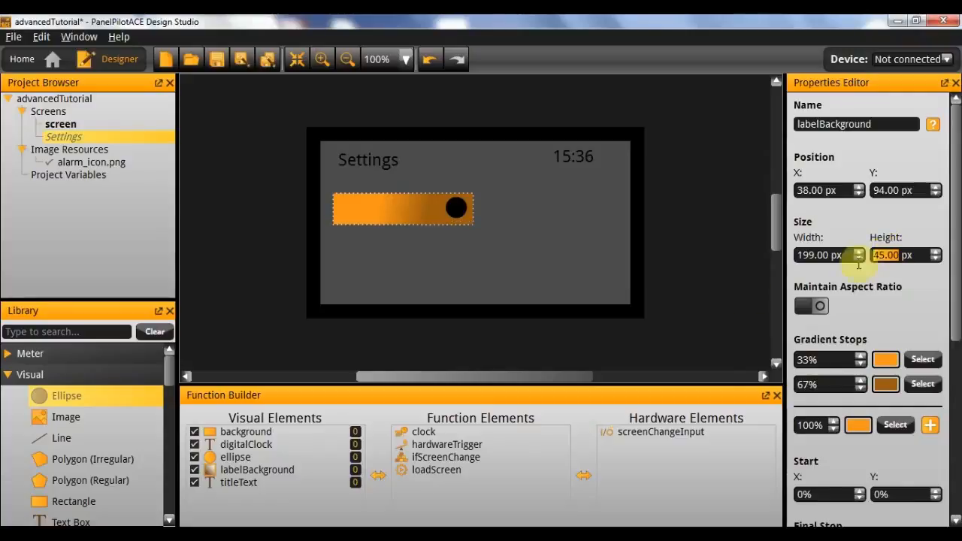
- Enlarge the black circle to 40 by 40 px and reposition it on the bar at about X 188, Y 95.5 px
click(456, 206)
double_click(814, 254)
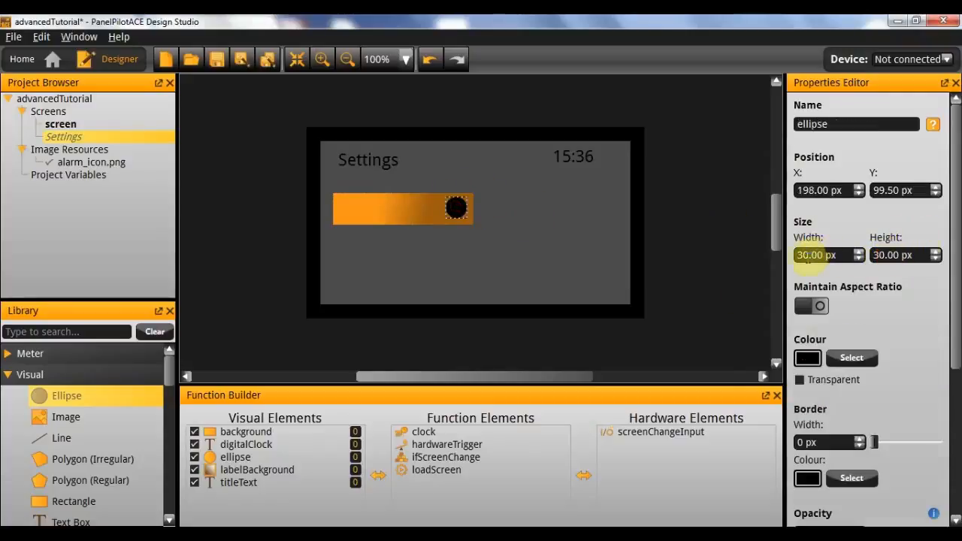
double_click(884, 255)
double_click(878, 257)
key(shift+Tab)
text(40)
key(Return)
click(454, 210)
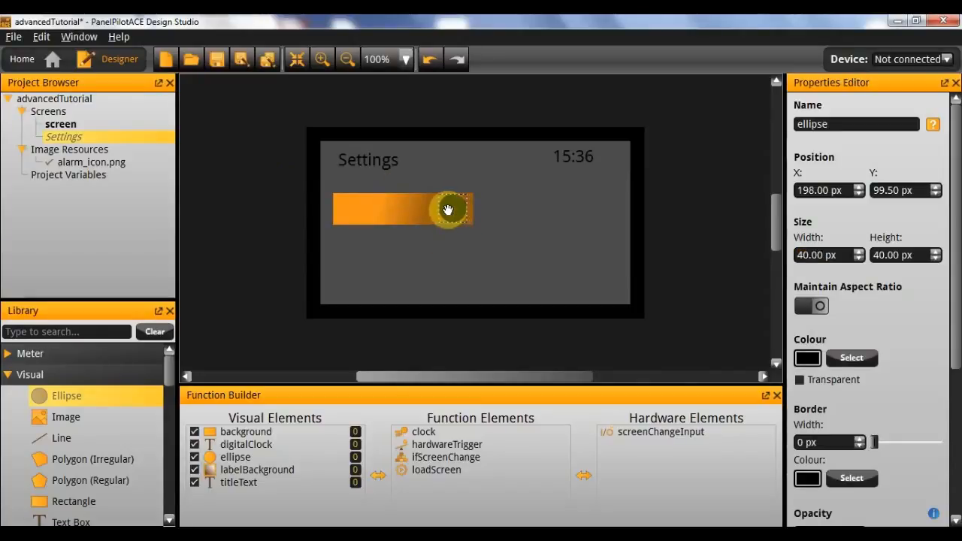
- Set the orange gradient bar's Y position to 100 px
click(428, 215)
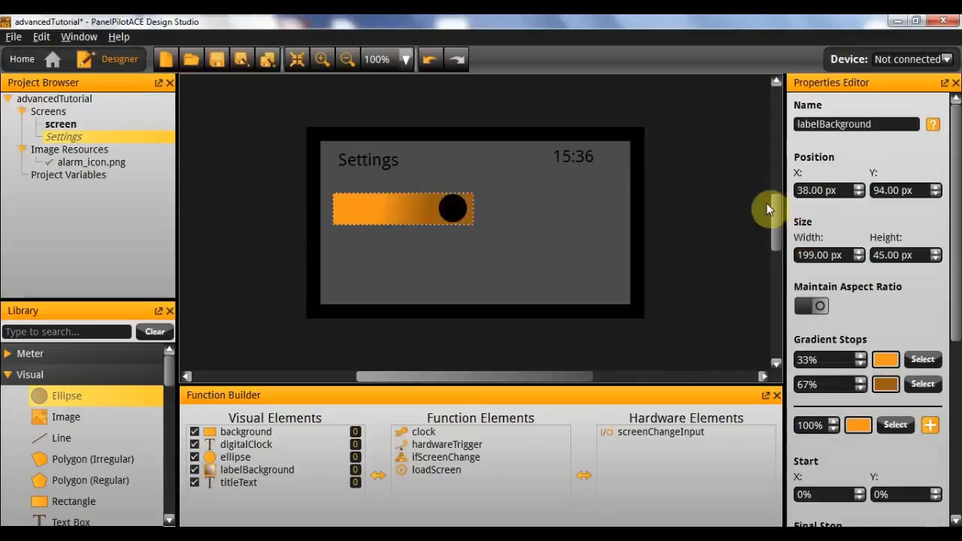
click(891, 192)
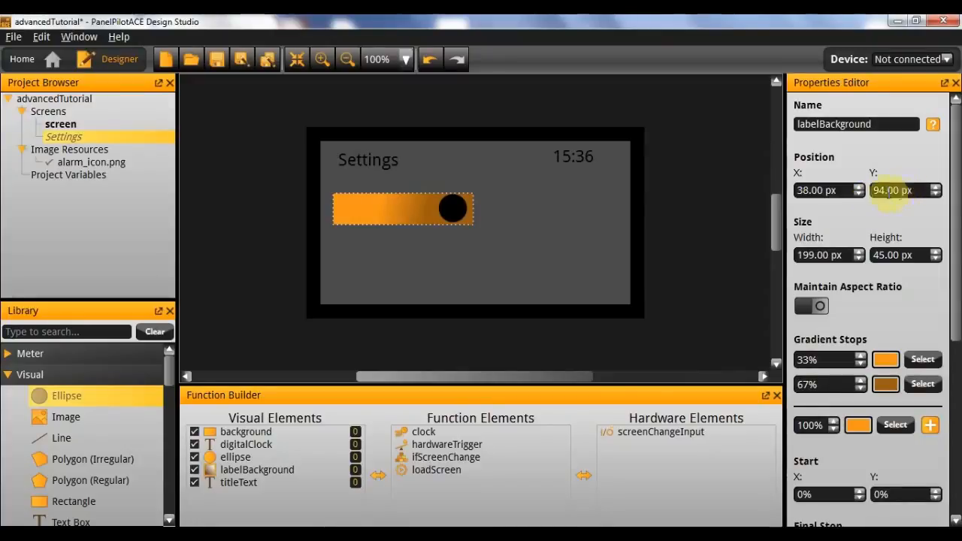
drag(875, 189, 822, 160)
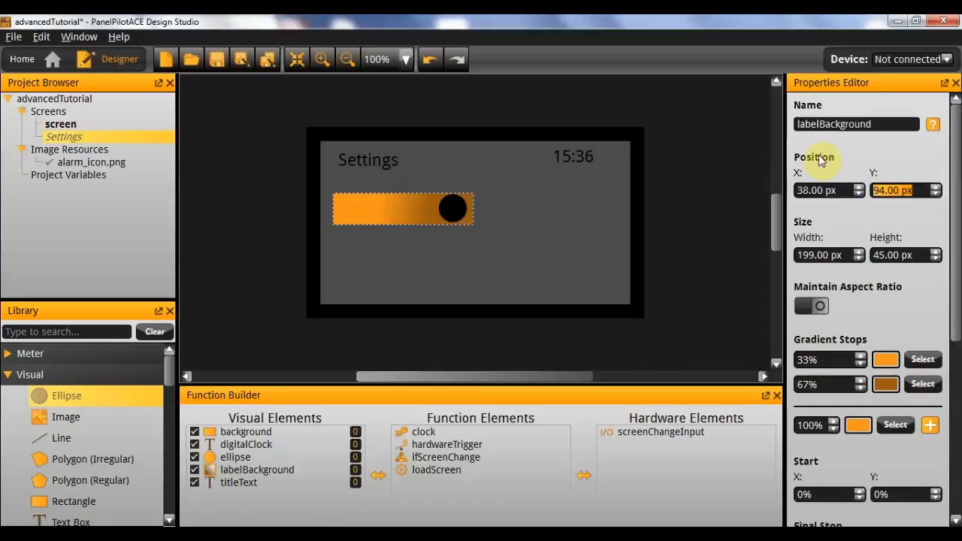
text(100)
key(Return)
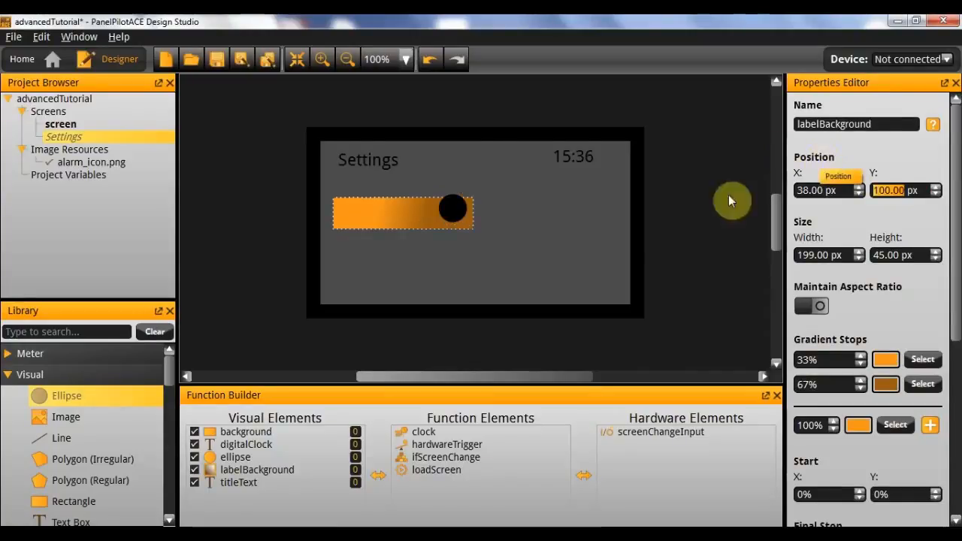
- Centre the black circle vertically on the bar by setting its Y position to 102.5 px
click(457, 208)
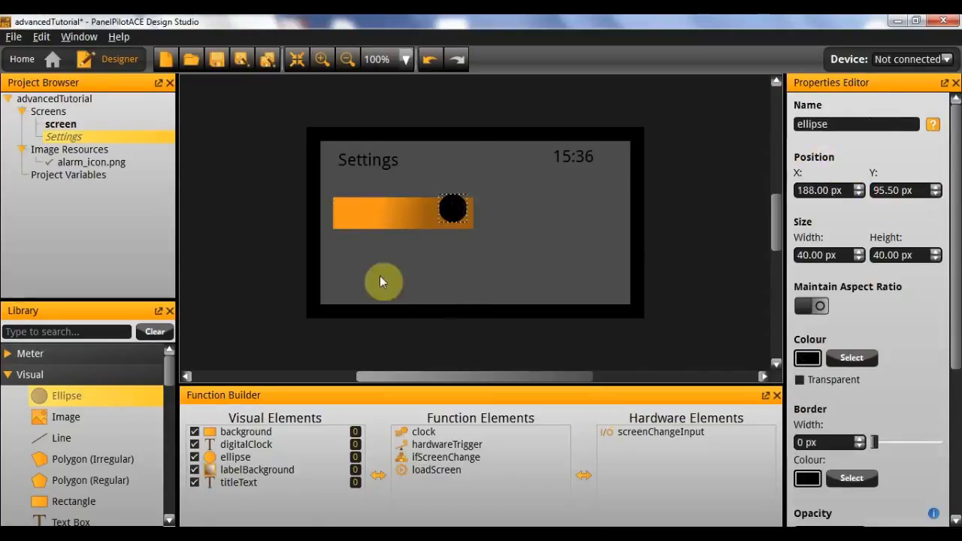
click(382, 219)
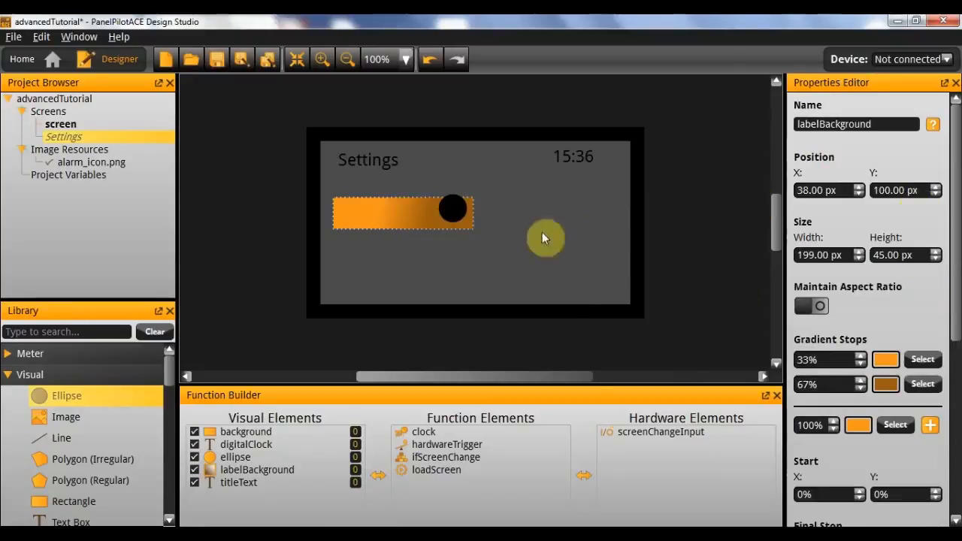
click(453, 208)
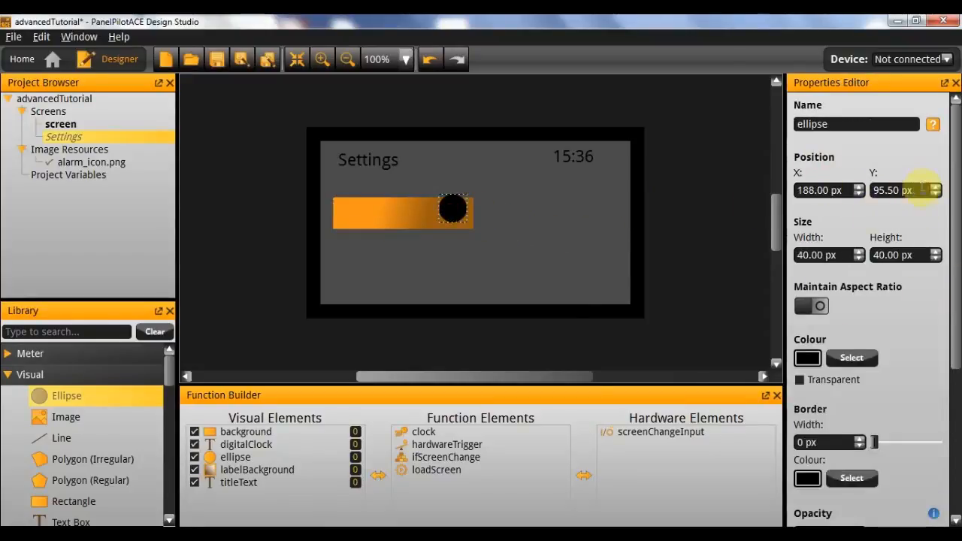
double_click(906, 190)
text(102)
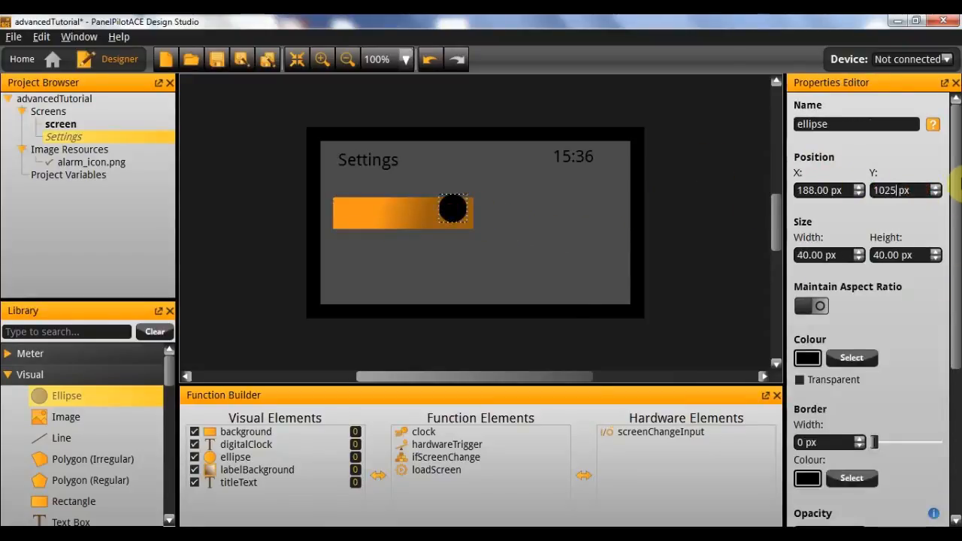
text(5)
key(Return)
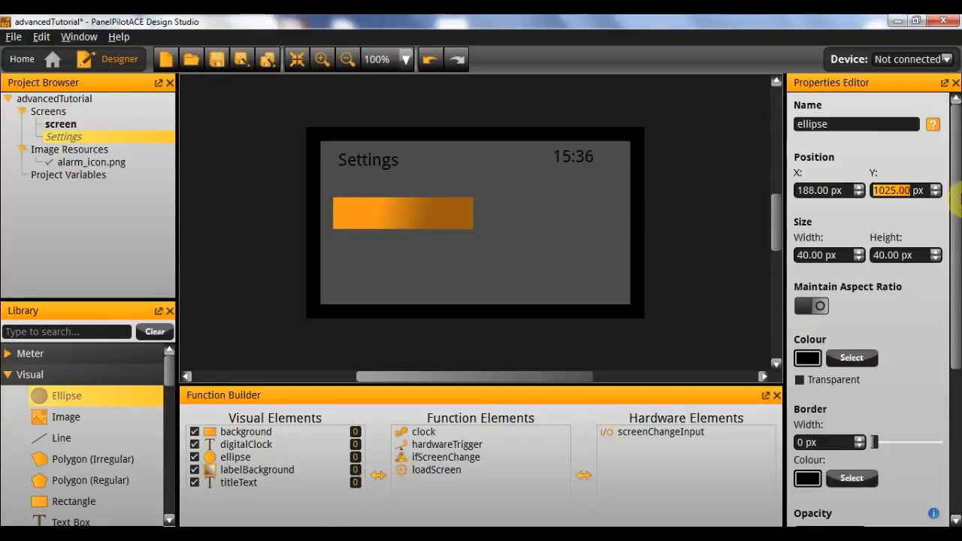
drag(891, 190, 955, 193)
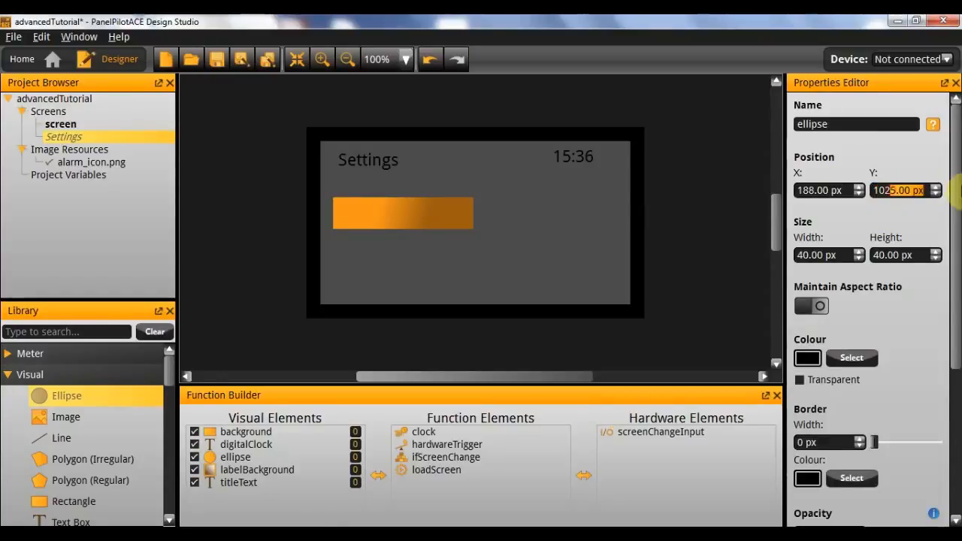
text(.)
key(Return)
click(501, 246)
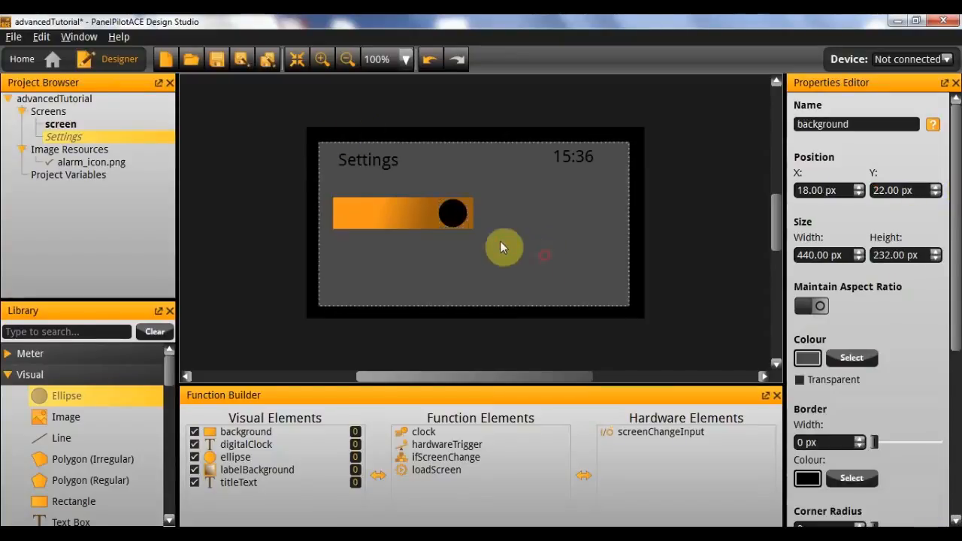
- Add a second, orange ellipse below the bar and set its width and height to 20 px
click(456, 212)
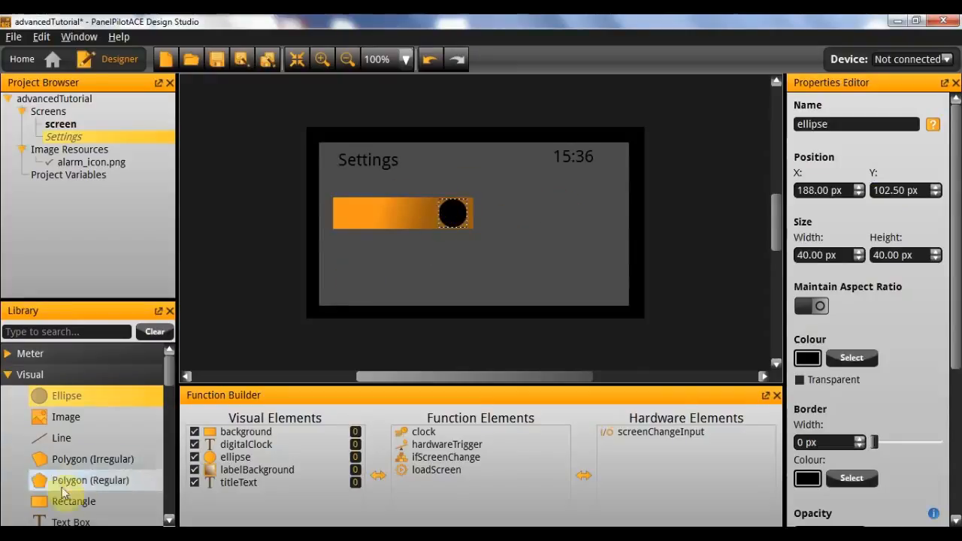
drag(80, 397, 454, 268)
click(453, 213)
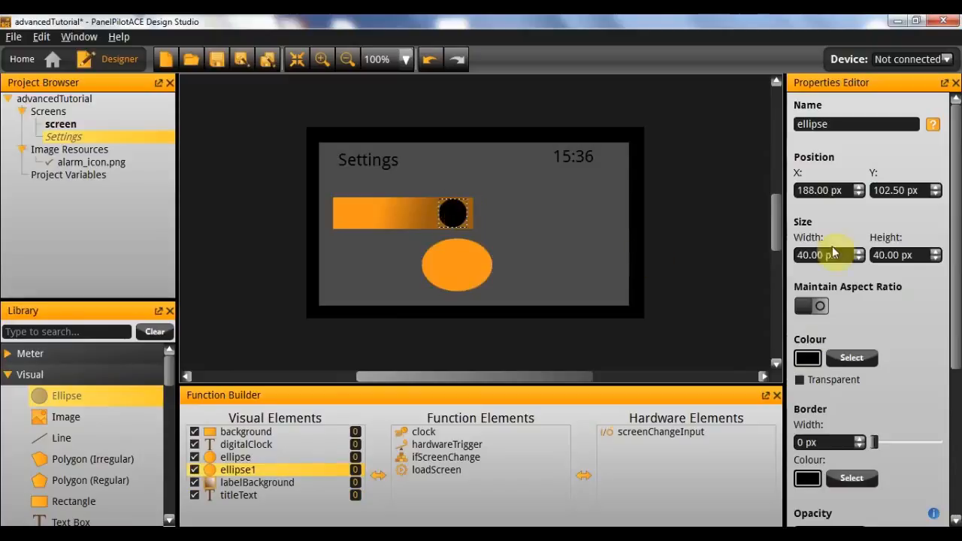
click(457, 268)
click(804, 255)
drag(801, 254, 847, 257)
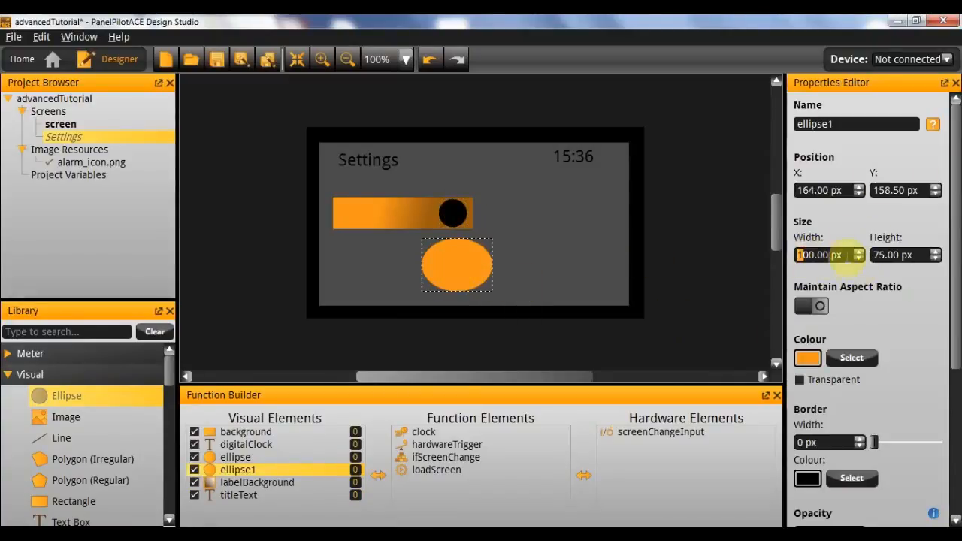
text(20)
key(Tab)
text(20)
key(Return)
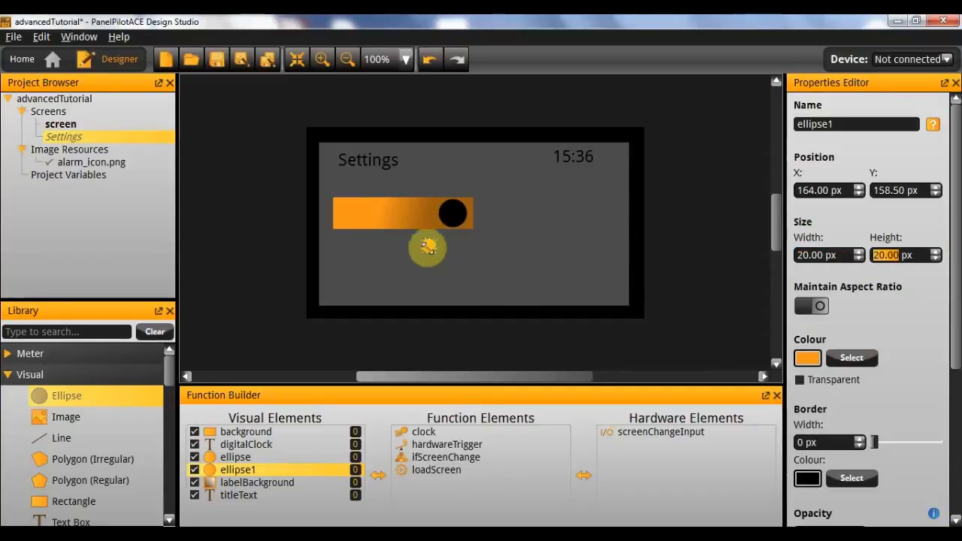
- Align the small orange circle horizontally with the black circle by setting its X position to 198 px
click(455, 217)
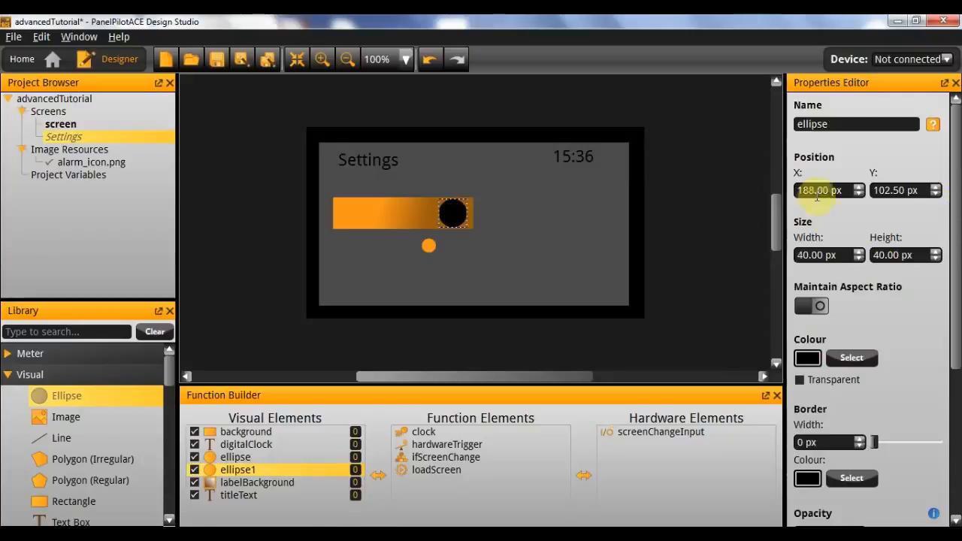
click(381, 284)
click(428, 246)
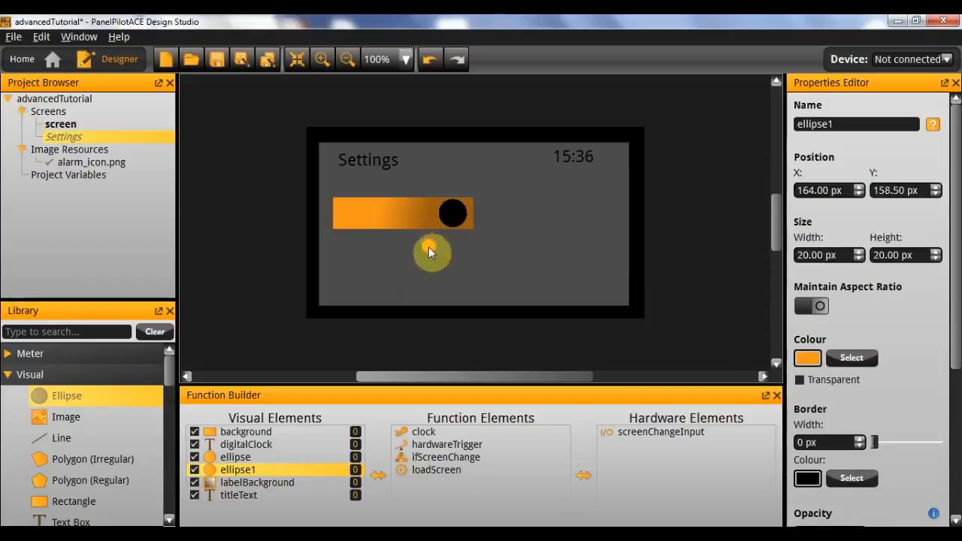
double_click(810, 190)
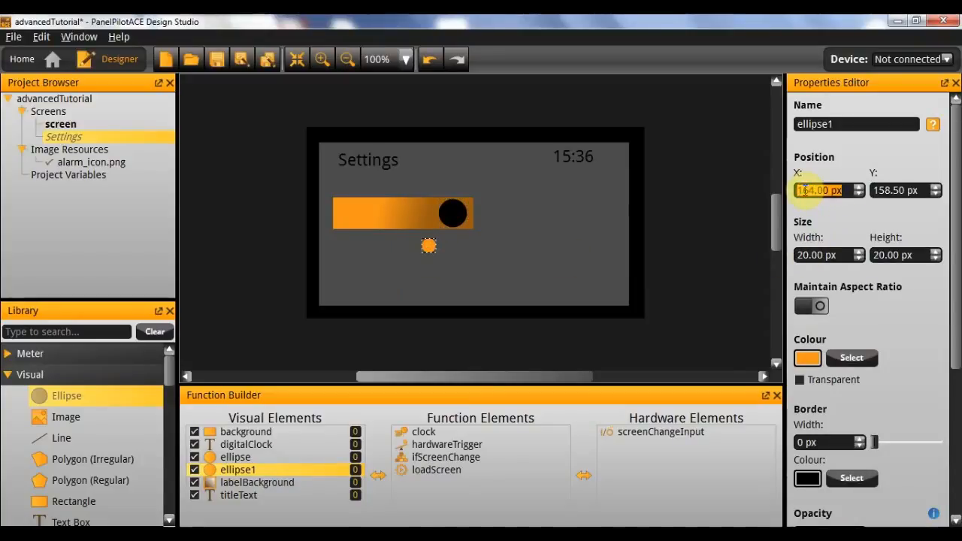
text(208)
key(Return)
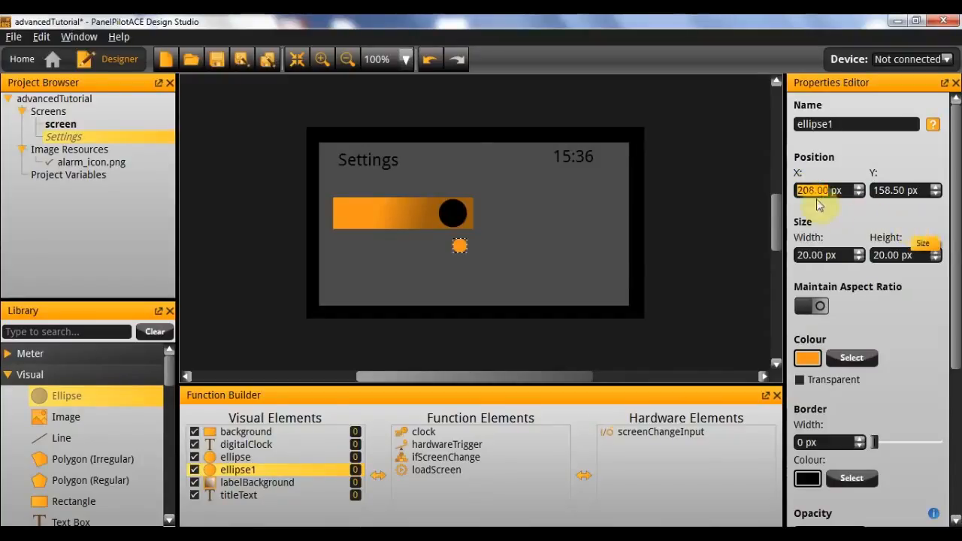
click(842, 190)
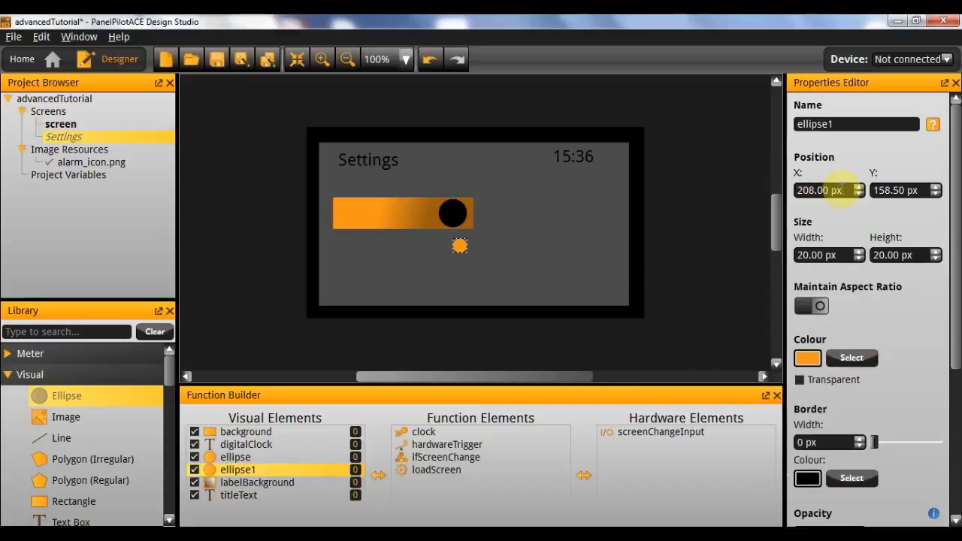
text(19)
key(Return)
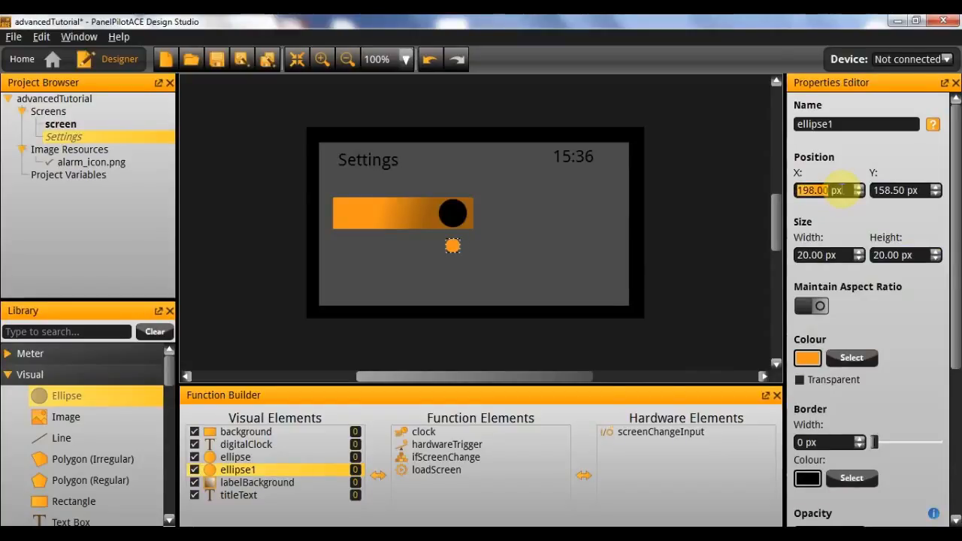
- Move the small orange circle onto the black circle by setting its Y position to 112.5 px
click(453, 216)
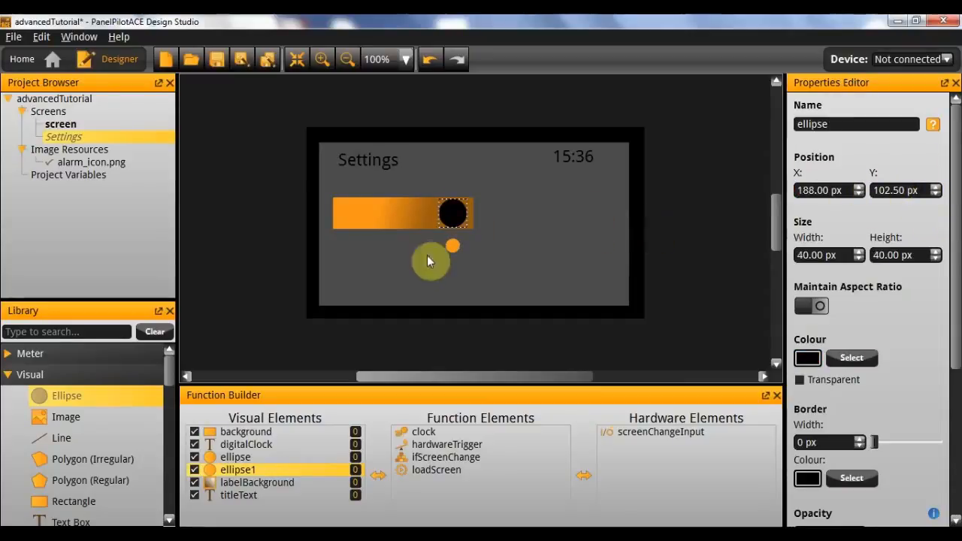
click(452, 247)
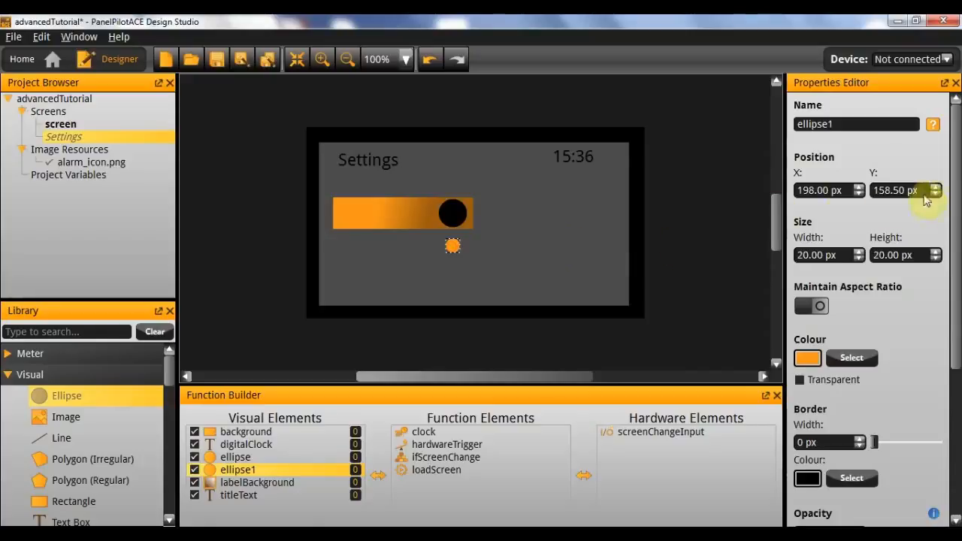
double_click(885, 193)
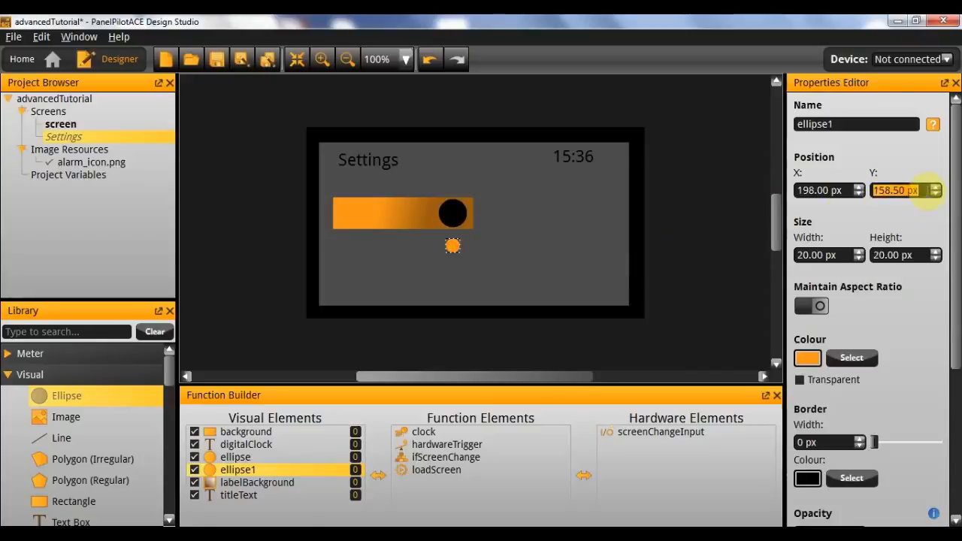
text(112)
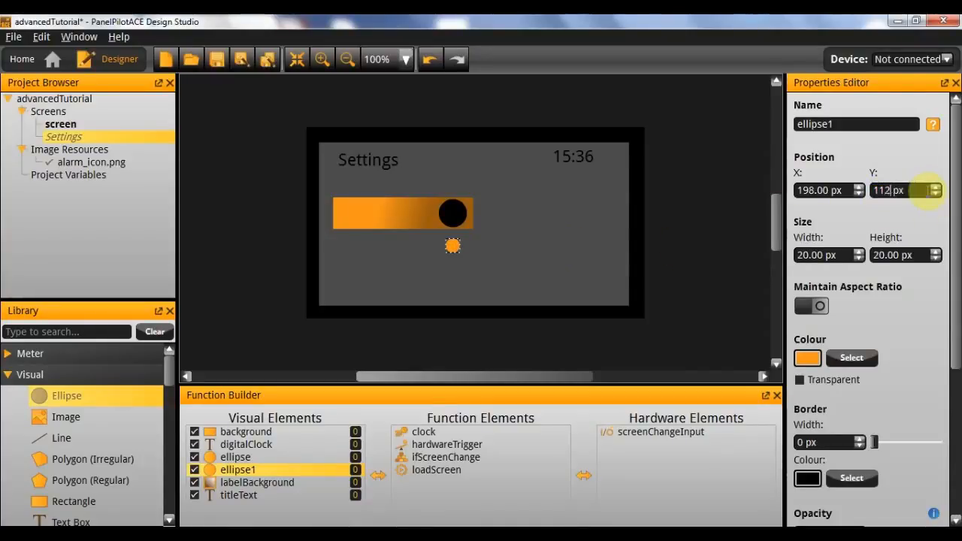
text(.5)
key(Return)
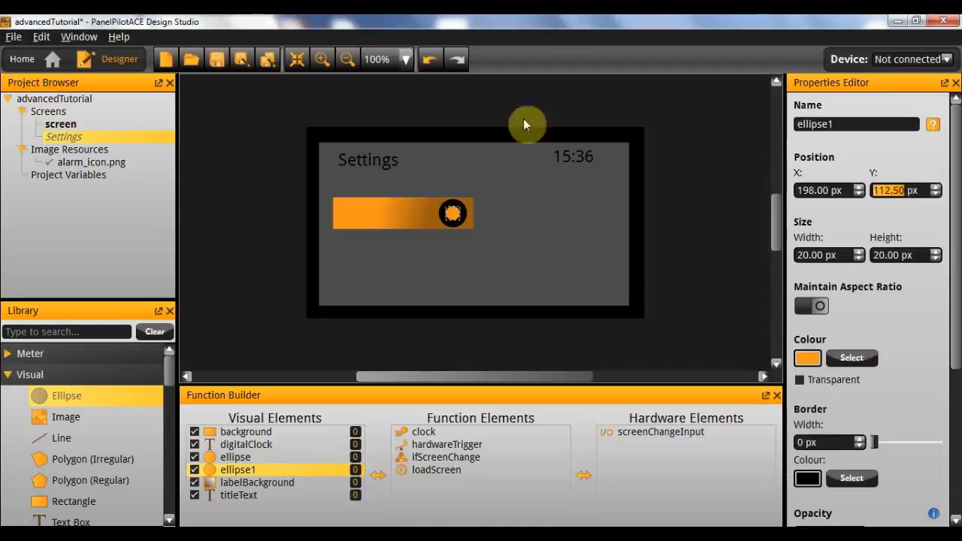
click(508, 274)
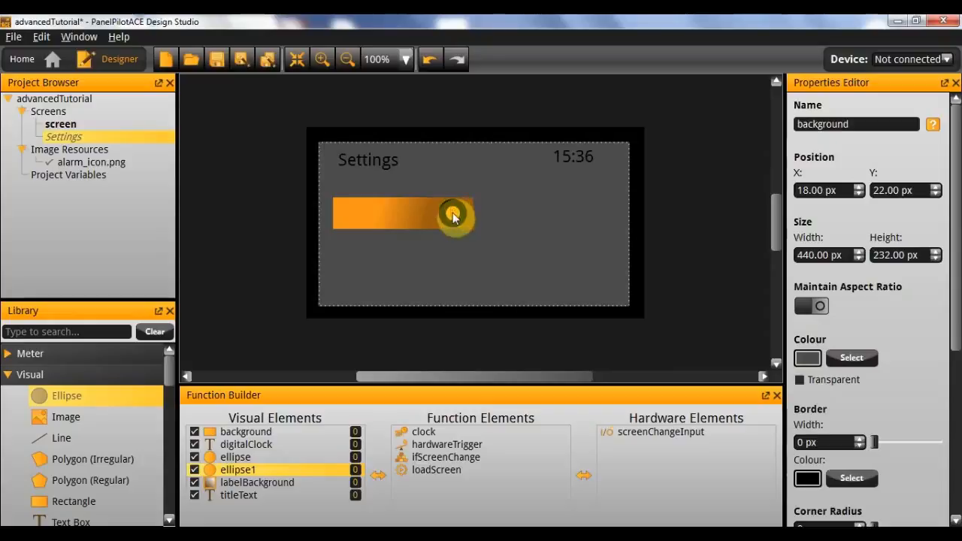
- Shrink the small orange circle inside the black circle to a width and height of 15 px
click(452, 215)
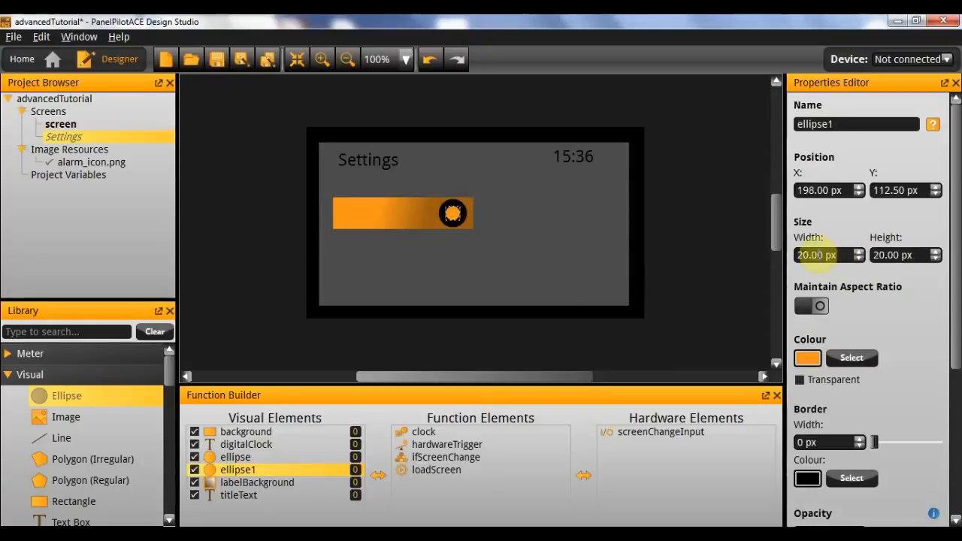
double_click(806, 255)
text(15)
key(Tab)
text(15)
key(Return)
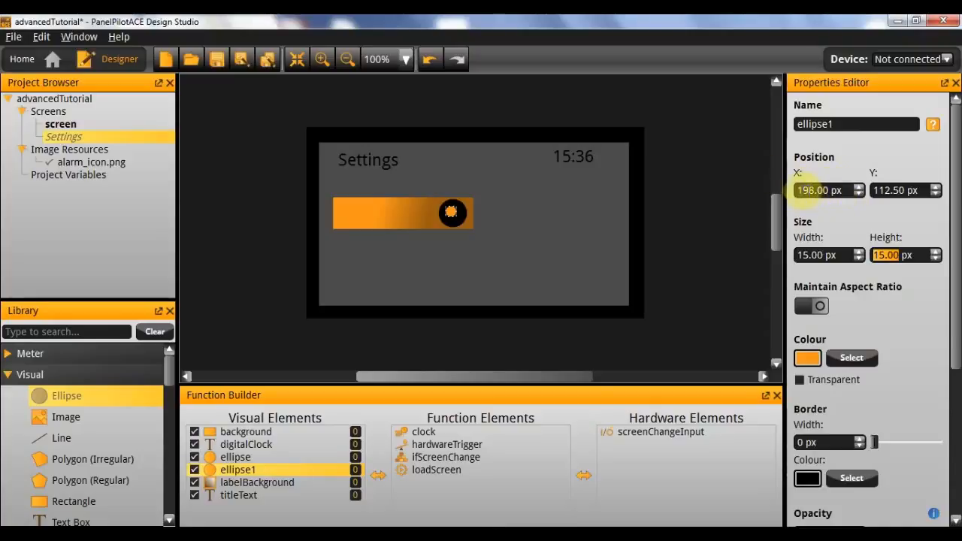
- Re-centre the small orange circle in the black circle by setting its position to X 200, Y 115 px
click(796, 190)
text(200)
key(Return)
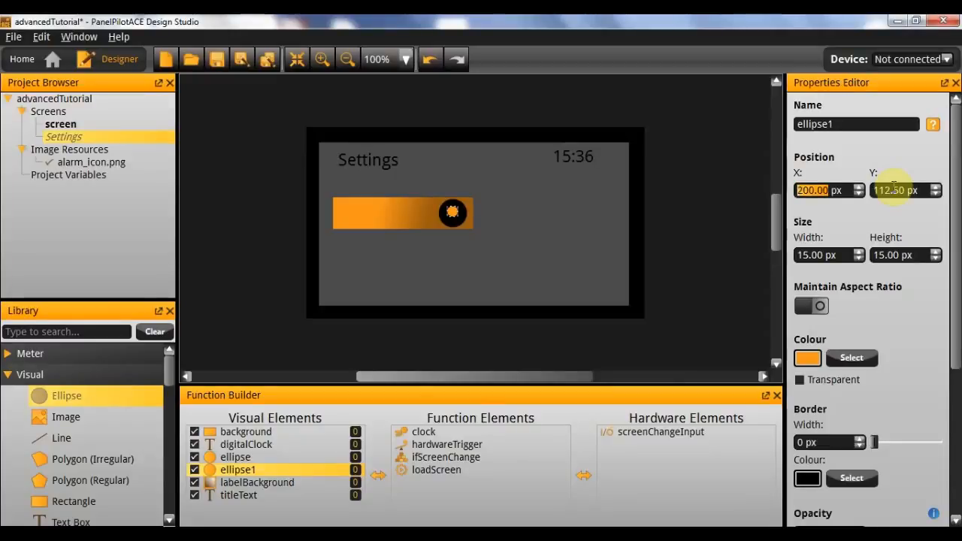
key(Tab)
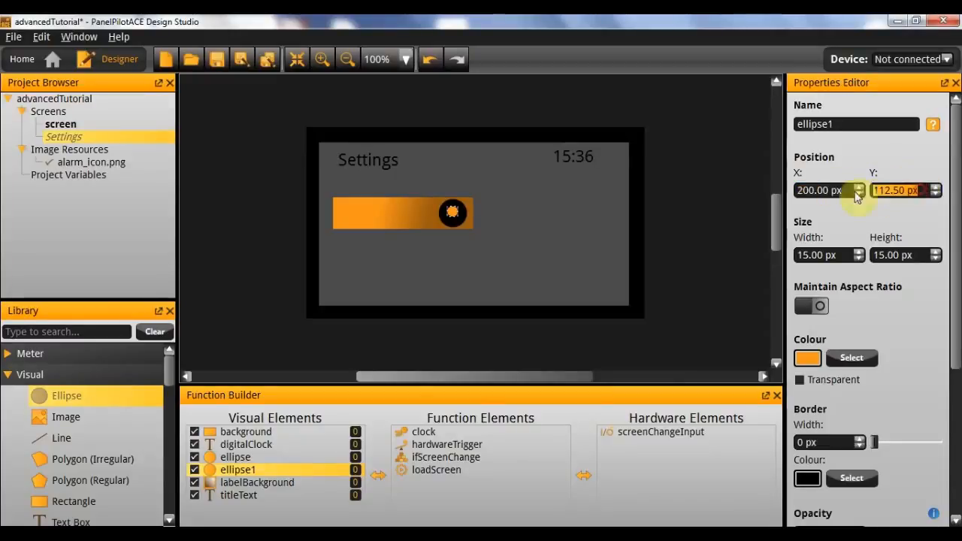
text(115)
key(Return)
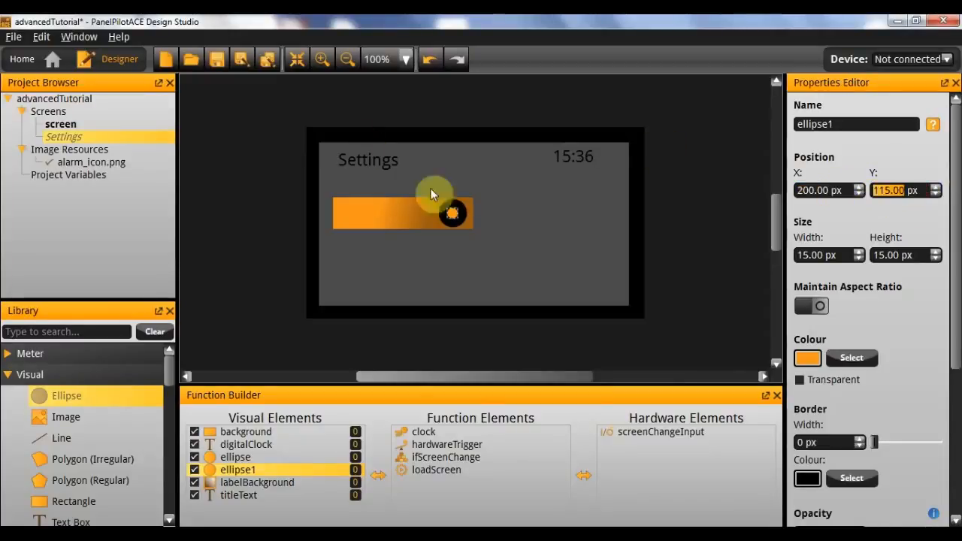
click(522, 276)
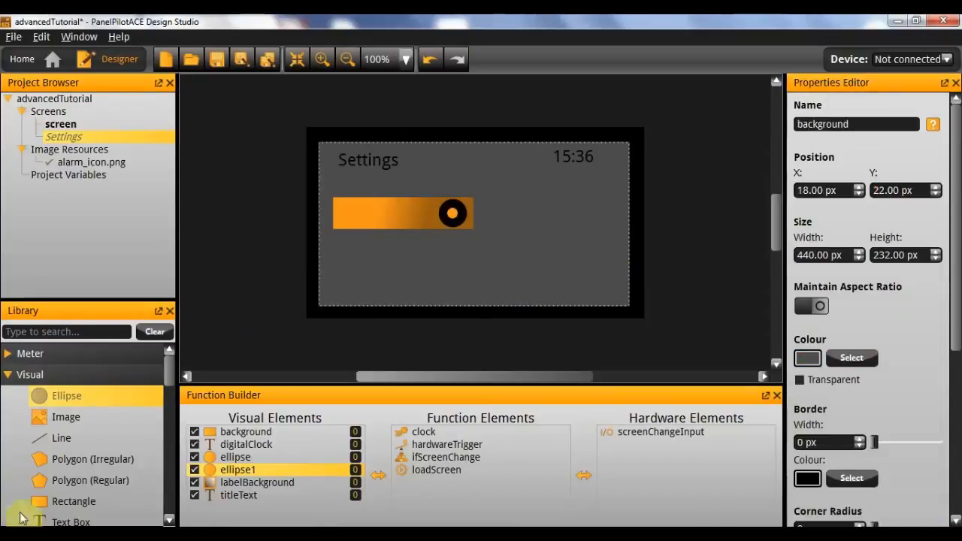
- Add a text box on the orange bar, name it celsiusLabel and set its text to Celsius
drag(150, 479, 394, 225)
double_click(865, 124)
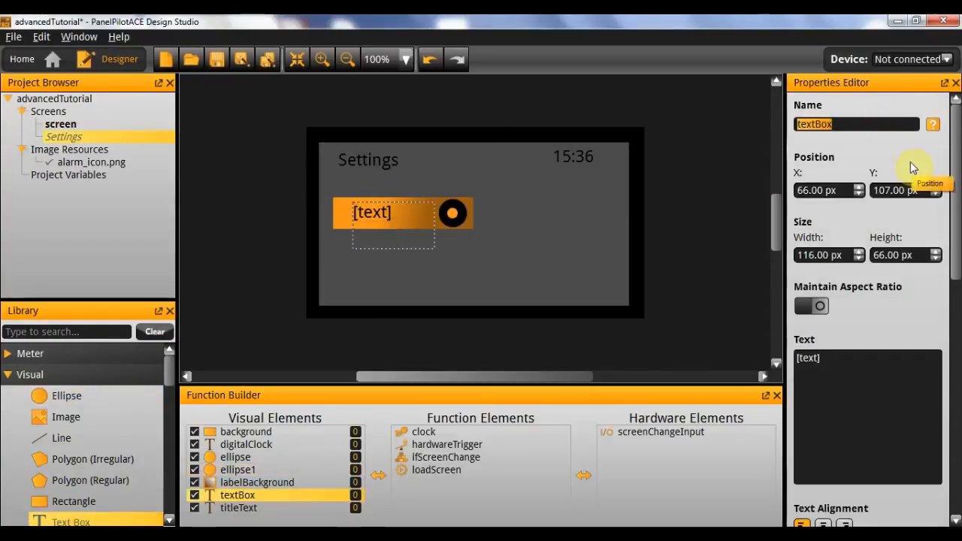
text(celsiusLa)
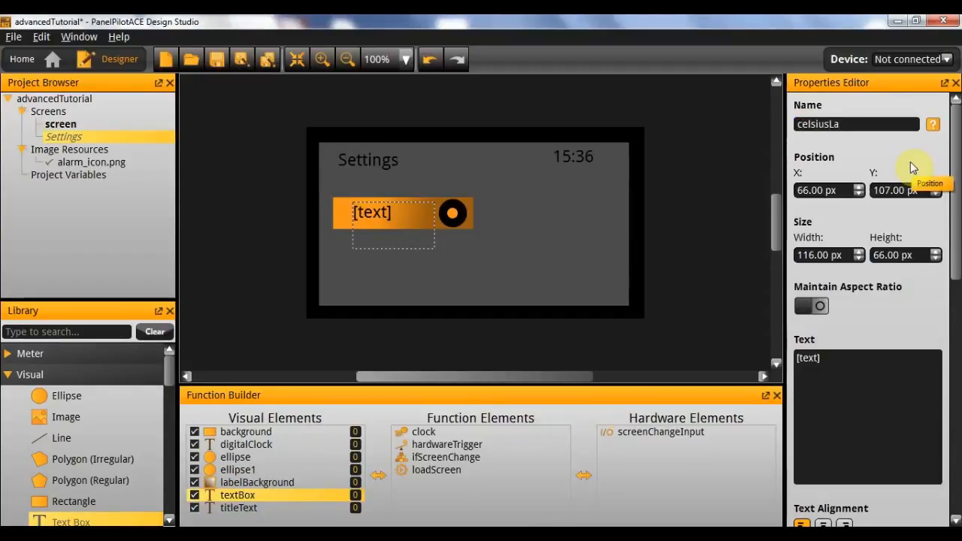
text(bel)
key(Return)
click(900, 378)
text(Celsius)
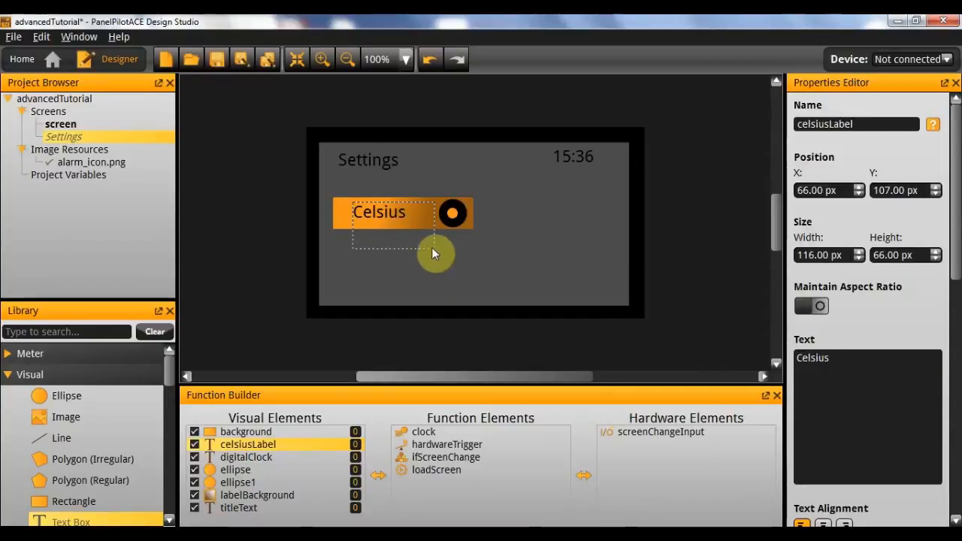
- Resize the Celsius text box to about 145 by 42 px at about X 37, Y 101 px and align its text middle-right
drag(409, 249, 333, 213)
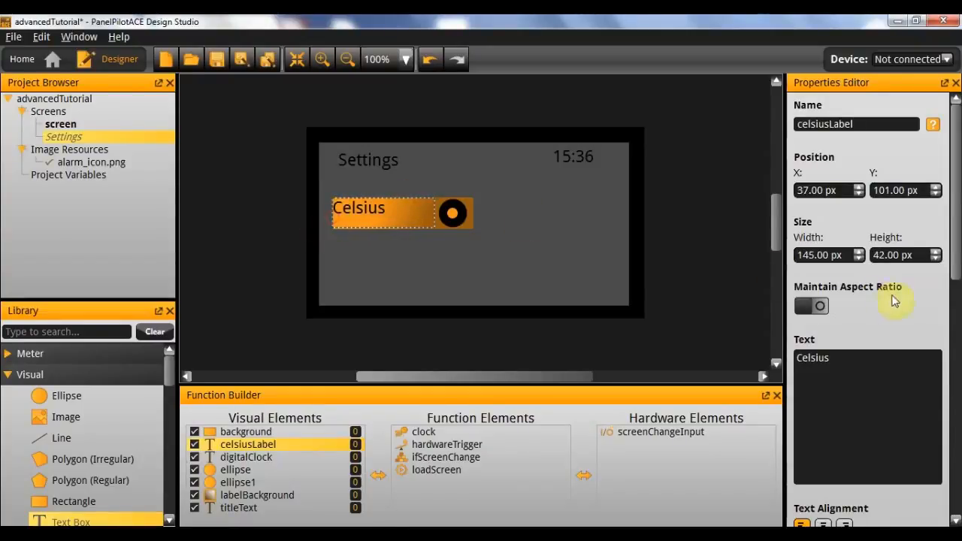
scroll(879, 341, down, 4)
click(823, 266)
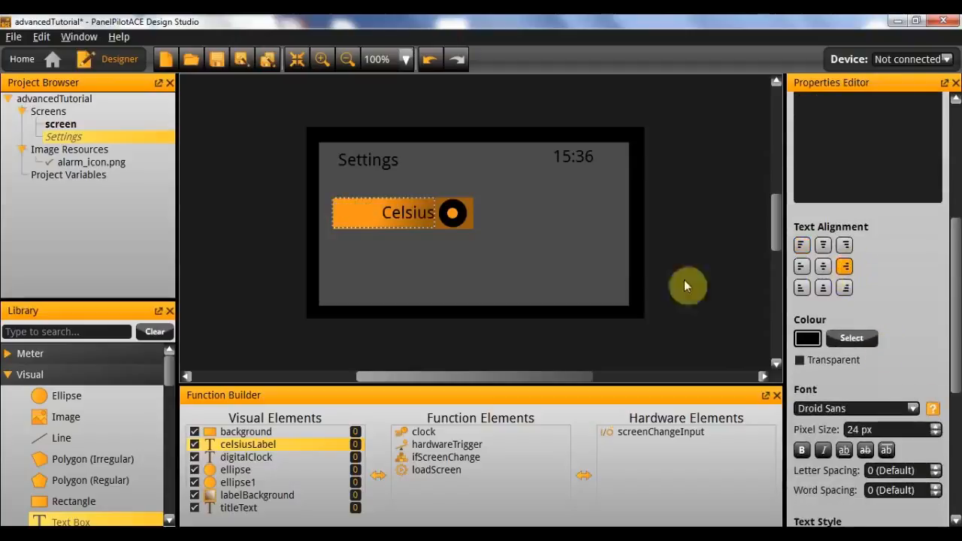
- Narrow the Celsius text box from its right edge to about 128 px wide, leaving a gap before the black circle
click(336, 194)
click(356, 269)
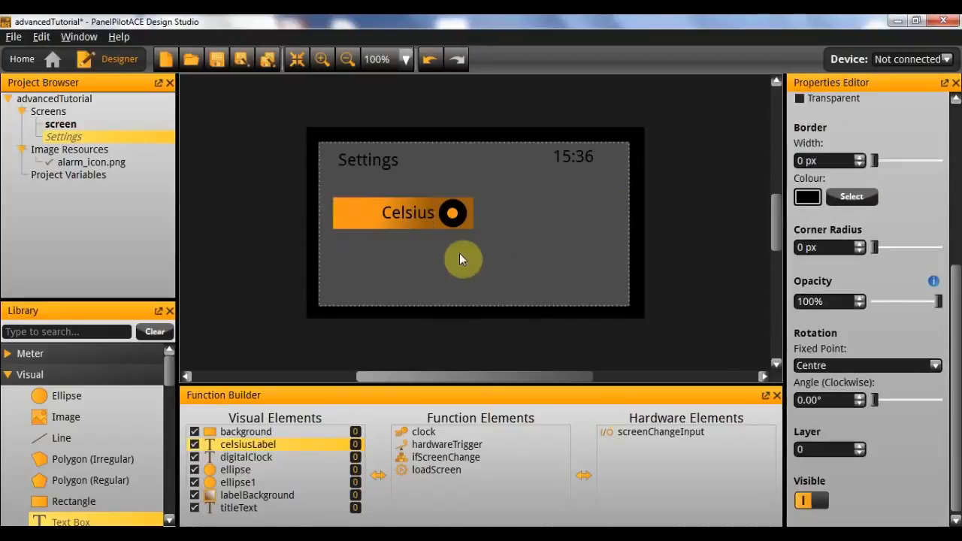
click(421, 215)
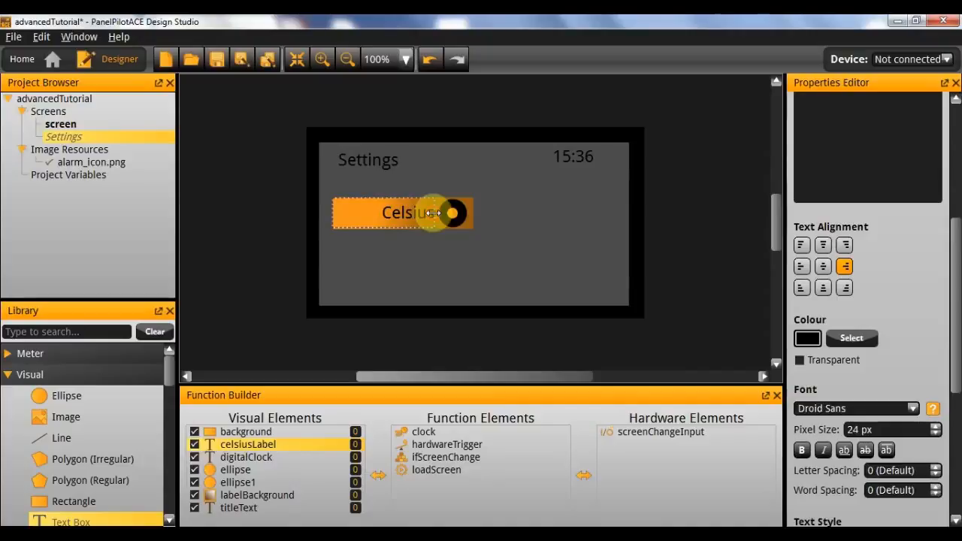
click(435, 259)
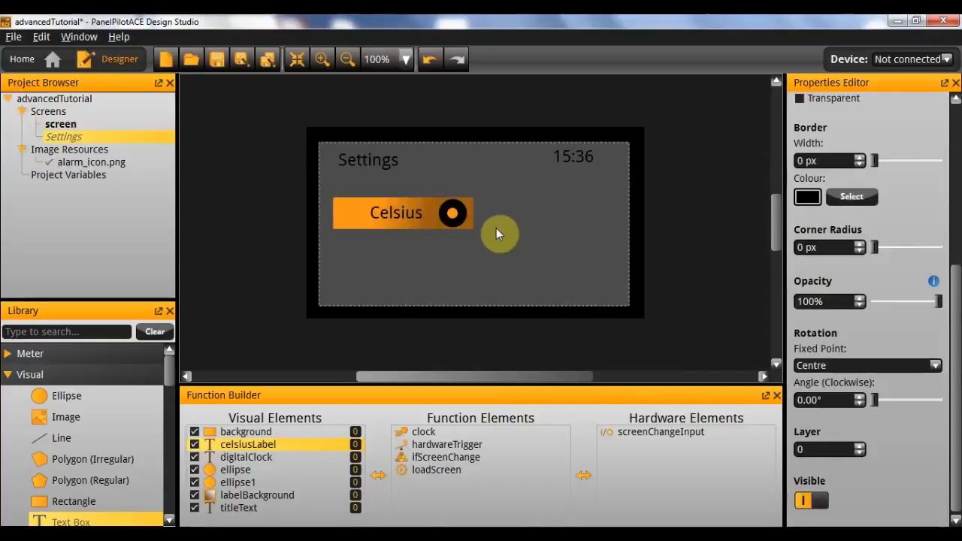
- Duplicate the bar with its Celsius label and both circles, and place the copy just below the original, its label at about X 35, Y 161.5 px
drag(494, 245, 455, 224)
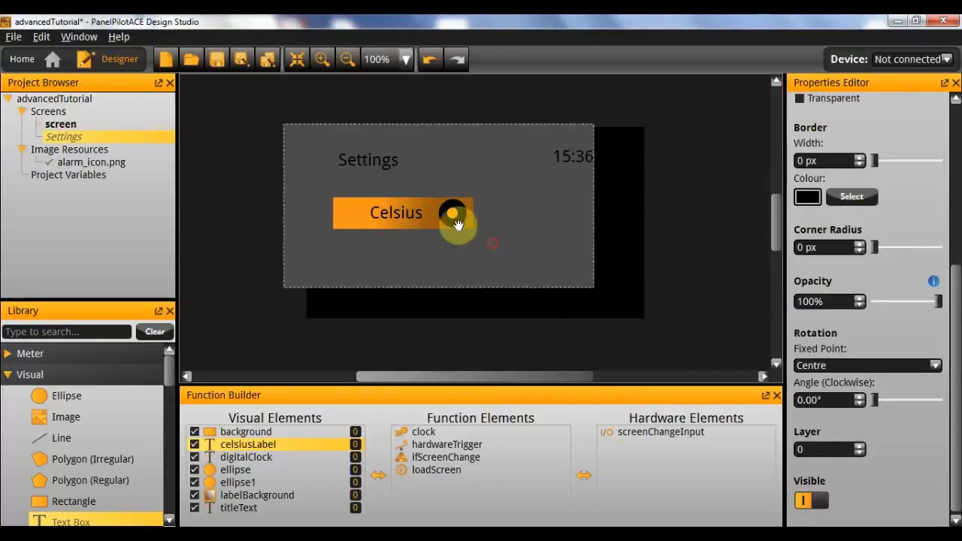
key(ctrl+z)
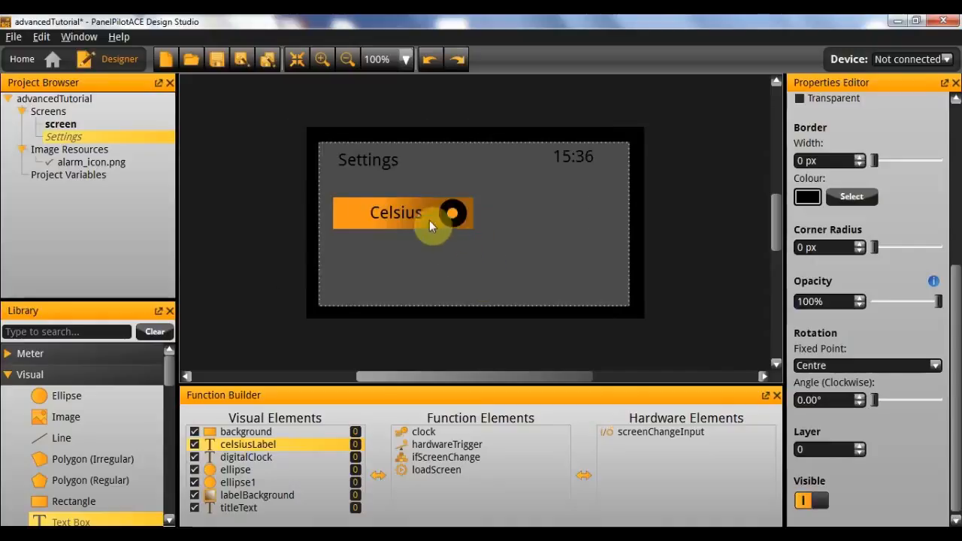
click(397, 223)
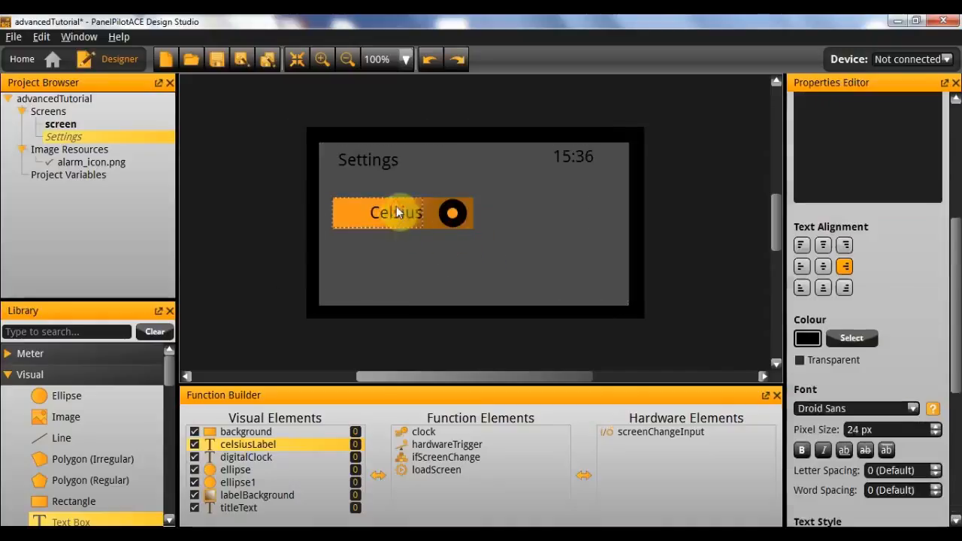
click(435, 223)
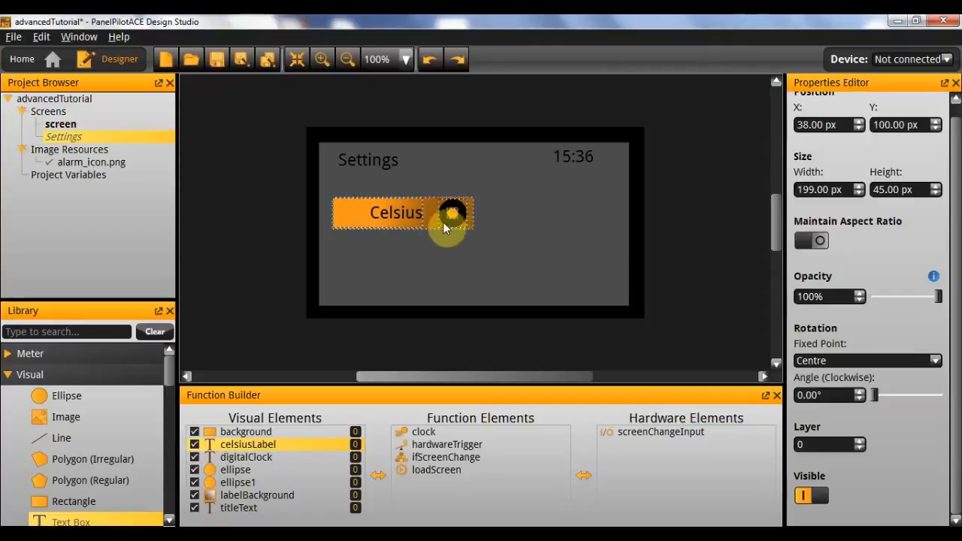
key(ctrl+v)
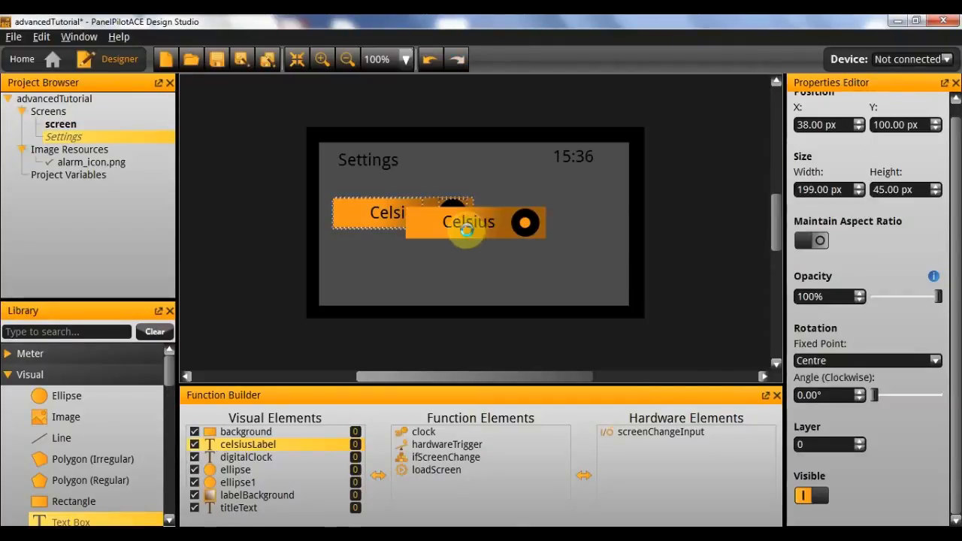
drag(488, 232, 414, 259)
click(416, 281)
- Change the text of the copied label on the lower bar to Fahrenheit
click(401, 256)
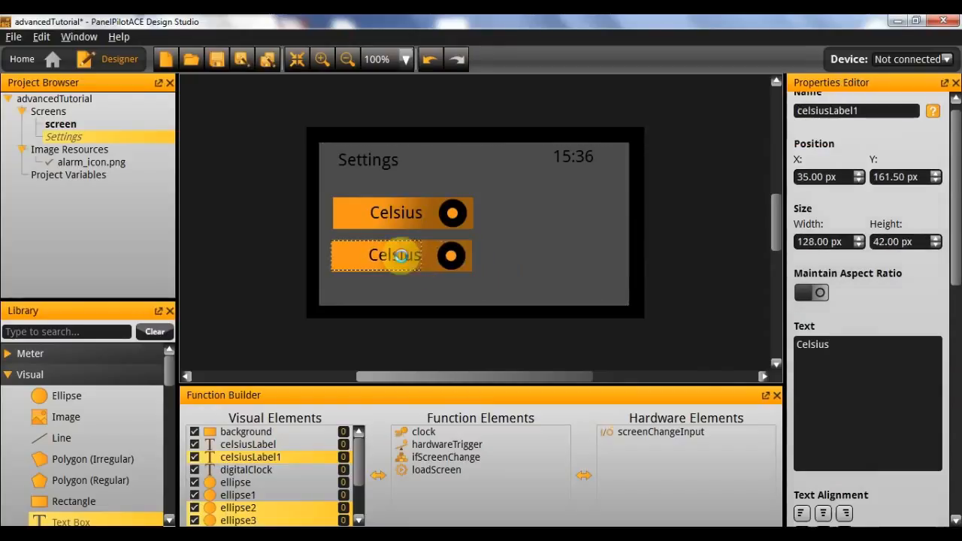
click(884, 357)
text(Fa)
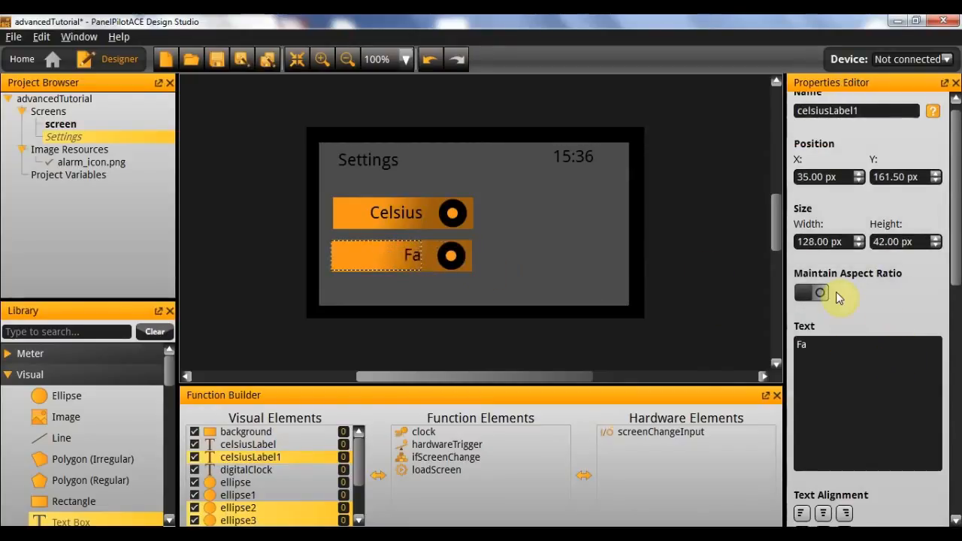
text(hrenheit)
key(Return)
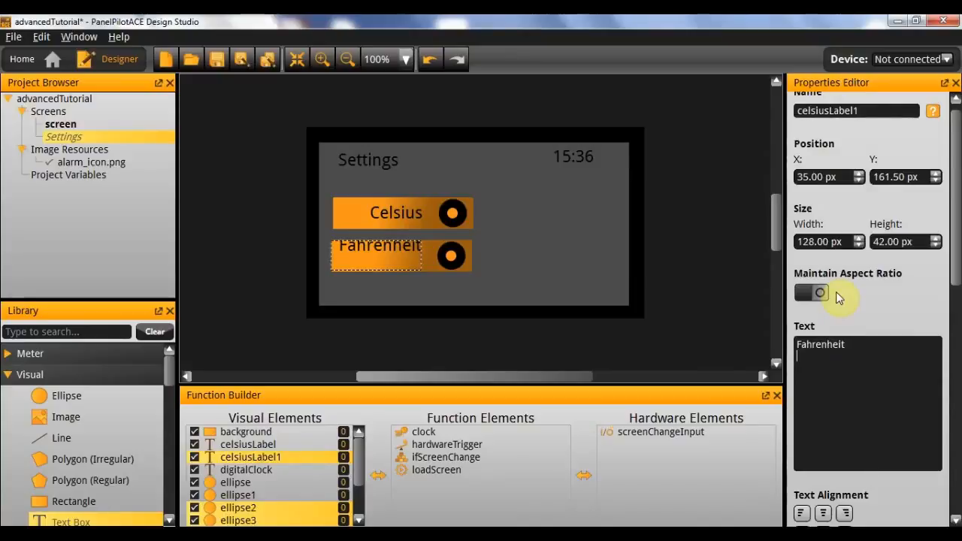
key(BackSpace)
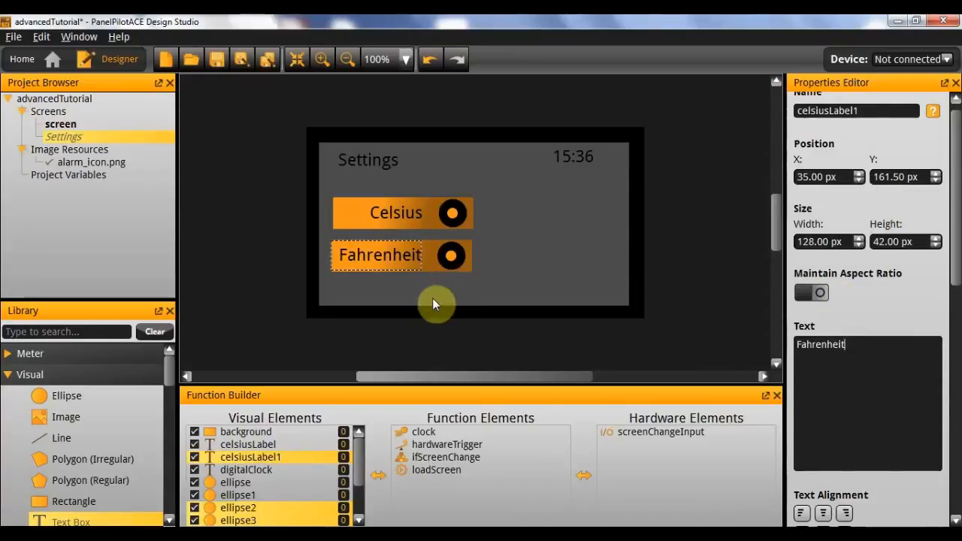
- Rename the small orange circle on the Celsius bar as celsiusToggle
click(467, 299)
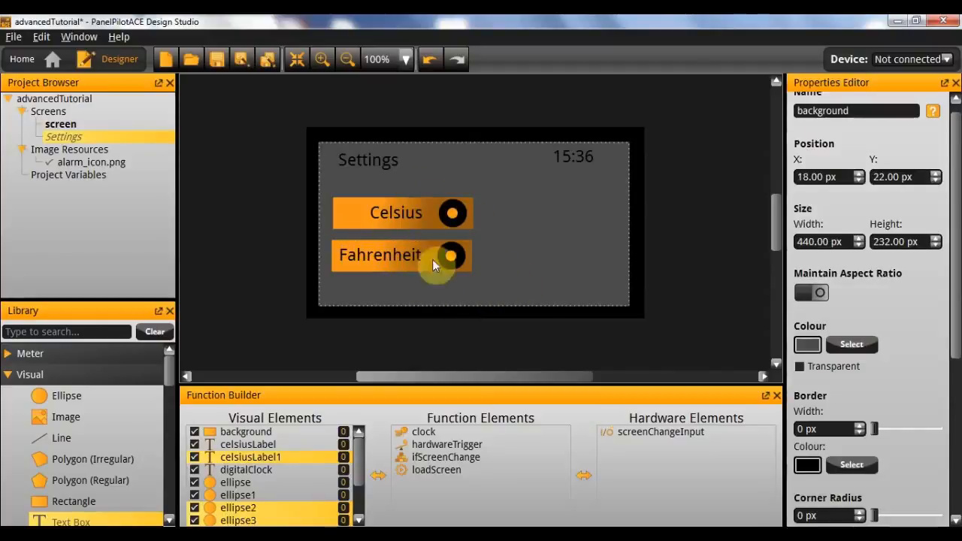
click(456, 213)
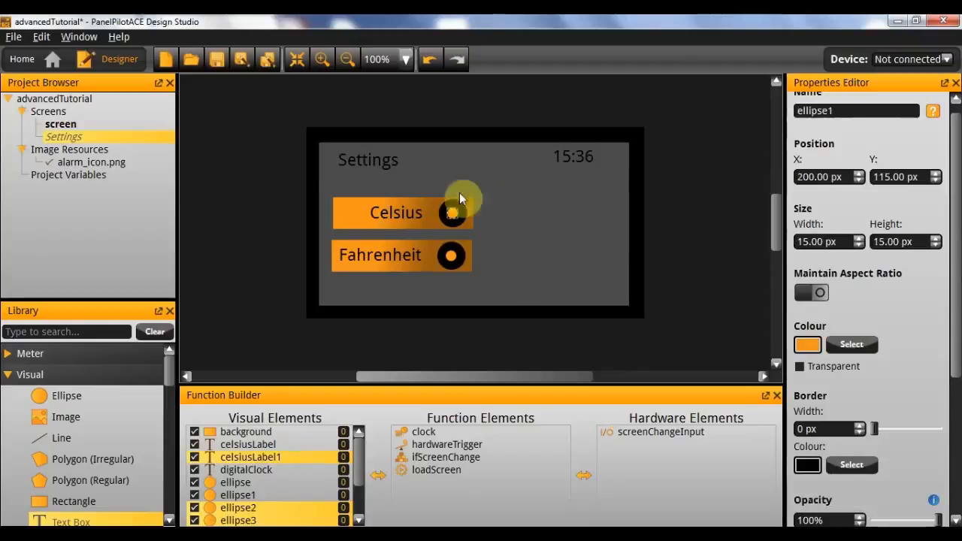
scroll(956, 206, up, 1)
double_click(886, 125)
text(celsiusToggle)
key(Return)
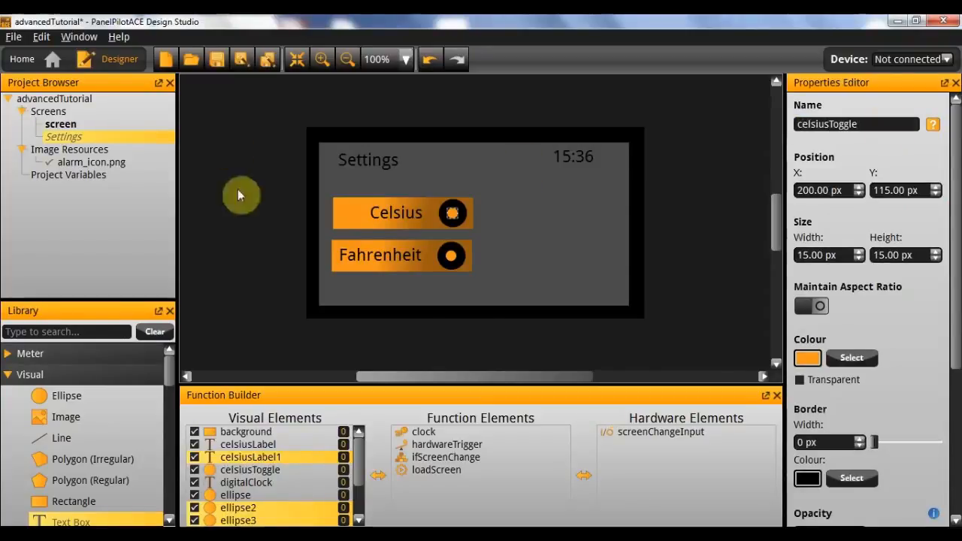
- Rename the small orange circle on the Fahrenheit bar as FahrenheitToggle, and shift the grey background to about X 22 px
click(451, 256)
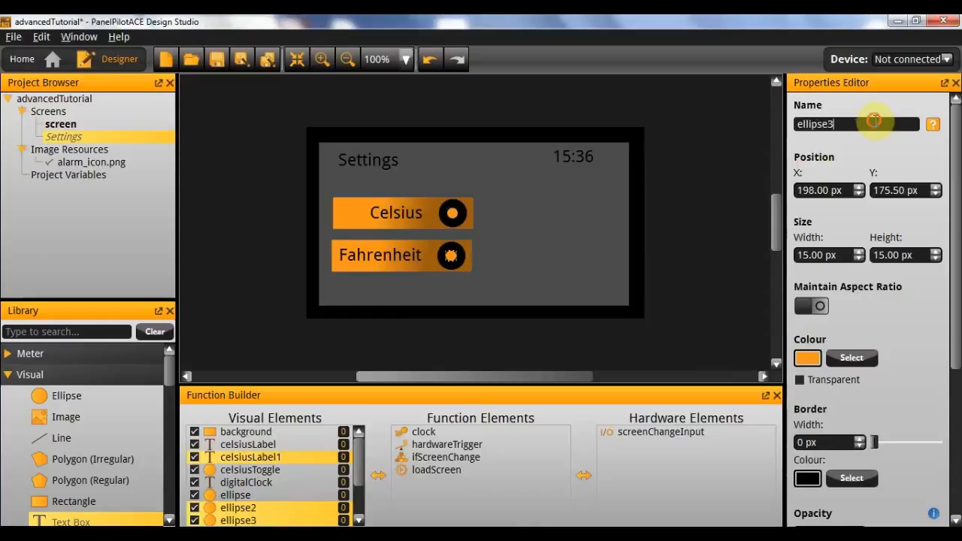
double_click(876, 122)
text(Fa)
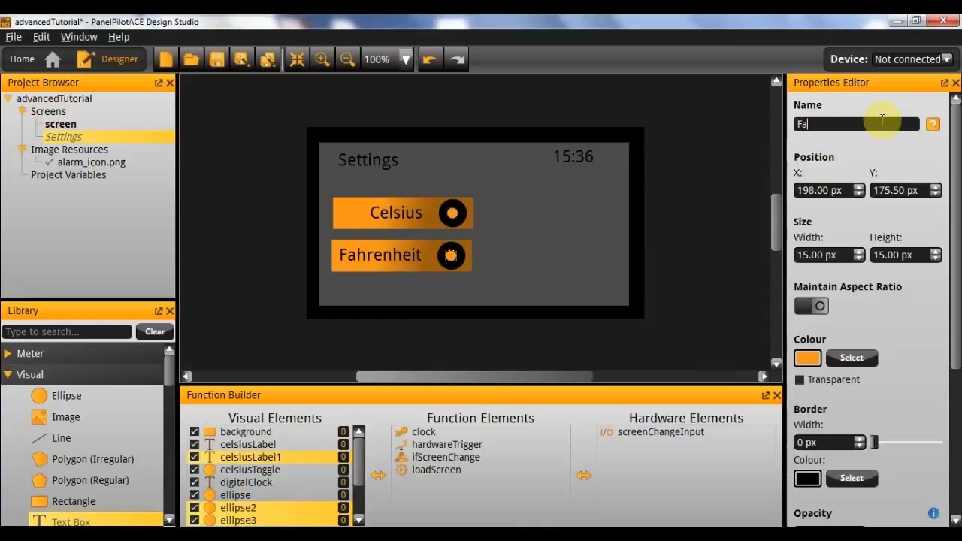
text(hrenheitToggle)
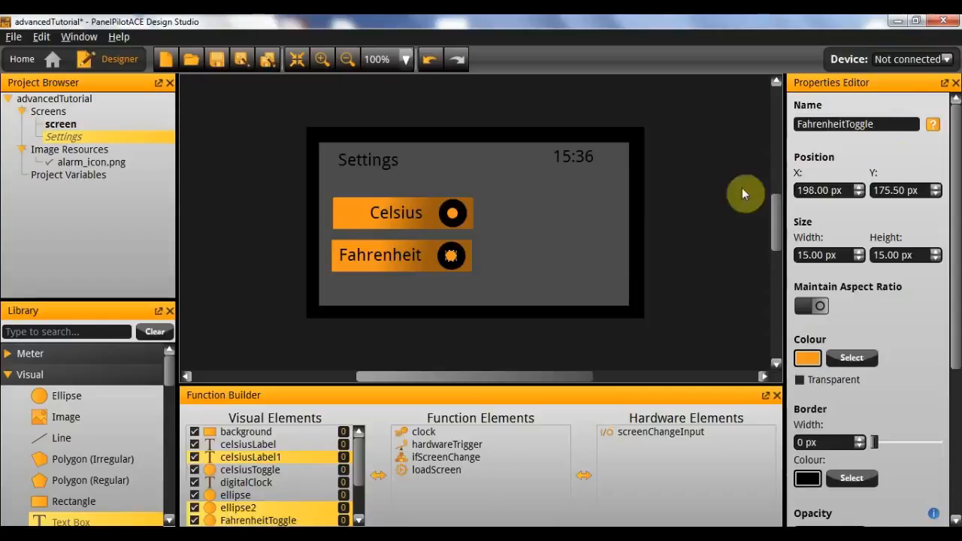
click(587, 269)
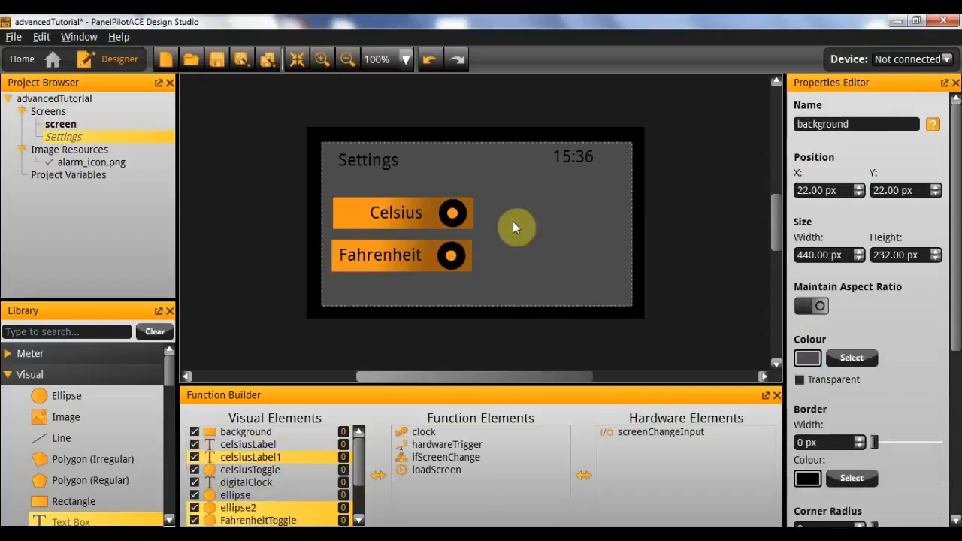
- Duplicate the Celsius bar with its label and circles beside the original at about X 251, Y 98.5 px, and change the copied label to Clock Visible
click(462, 218)
drag(429, 209, 564, 214)
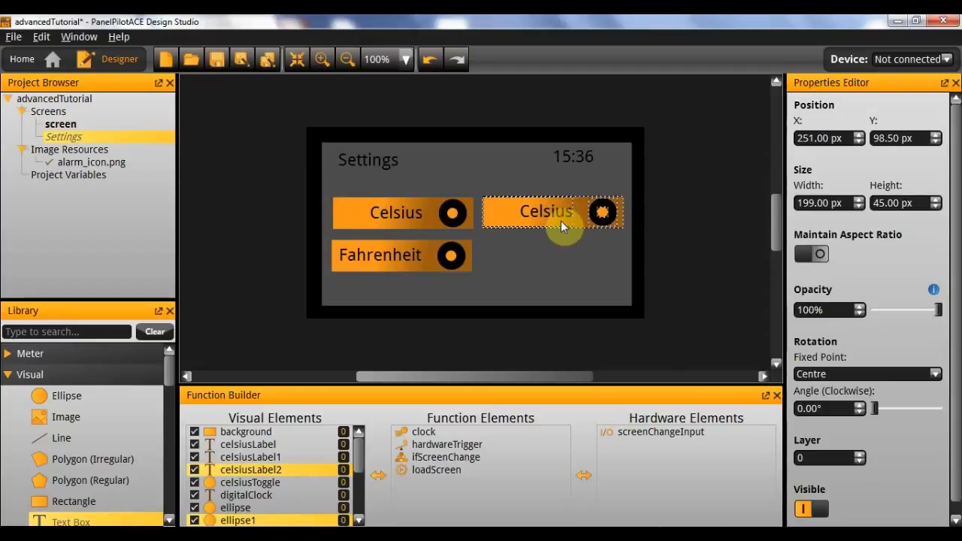
click(549, 238)
click(526, 214)
double_click(914, 368)
text(Clock Visible)
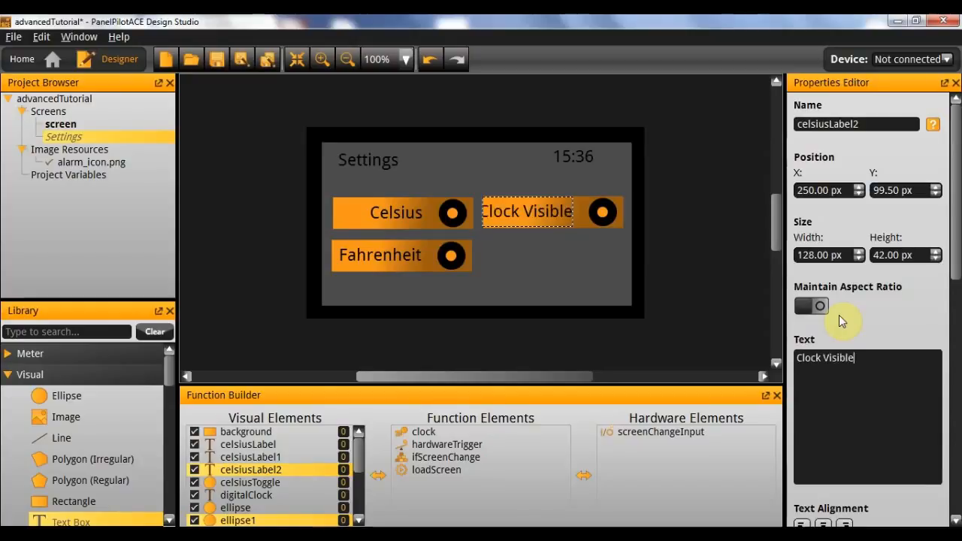
- Widen the Clock Visible text box to about 134 px and move it to about X 253, Y 99.5 px
click(534, 238)
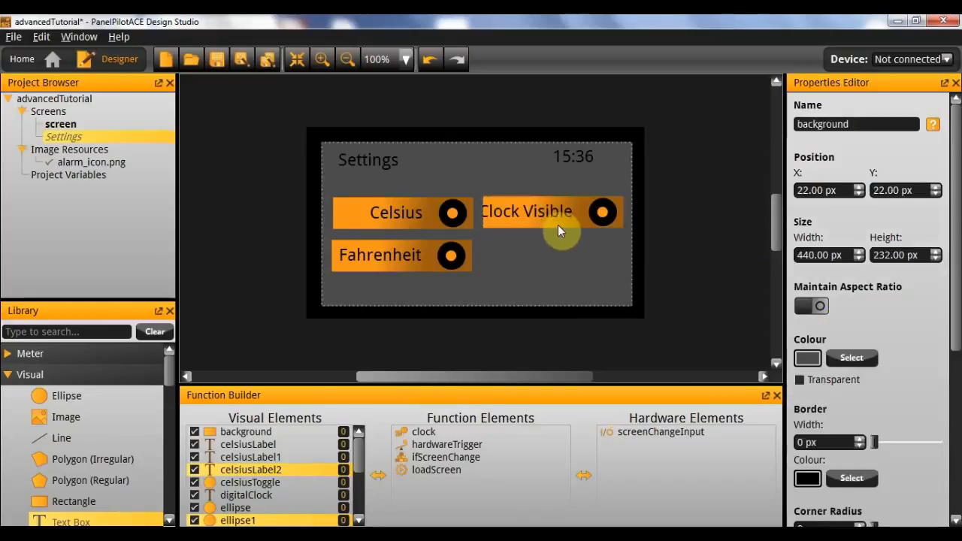
click(558, 212)
drag(581, 213, 576, 213)
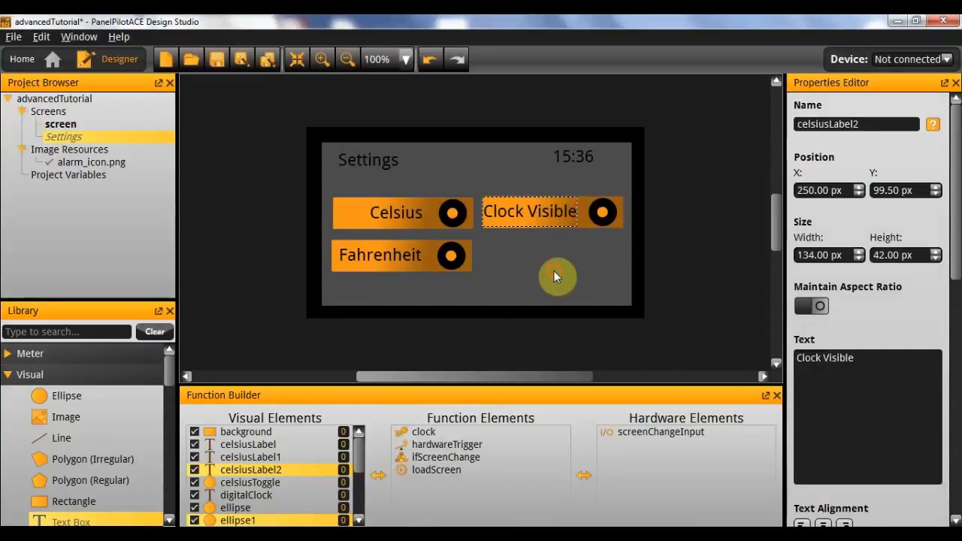
click(578, 257)
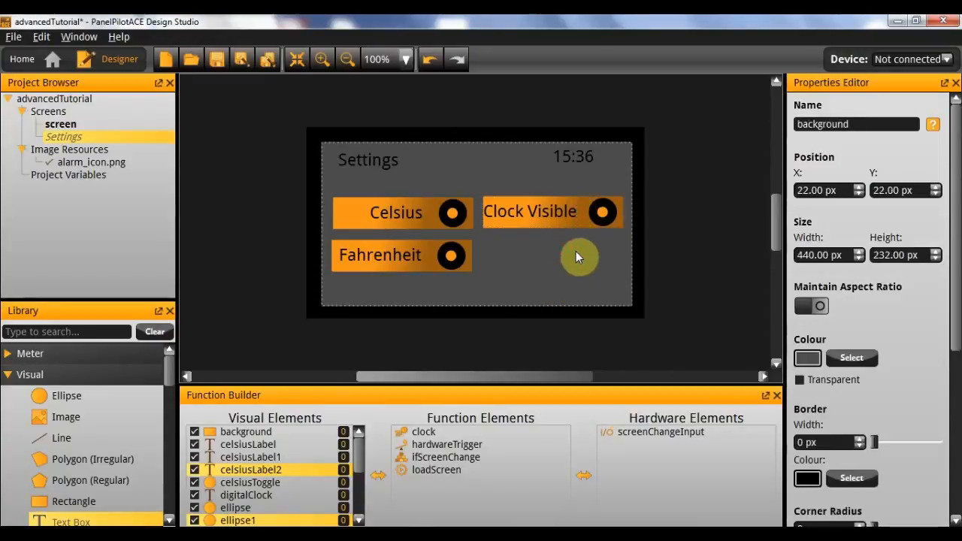
click(544, 209)
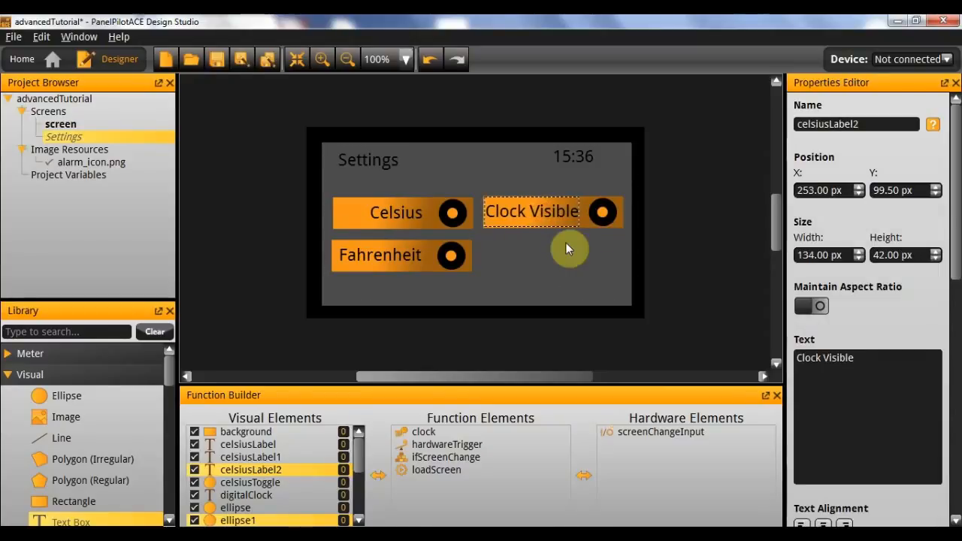
click(494, 164)
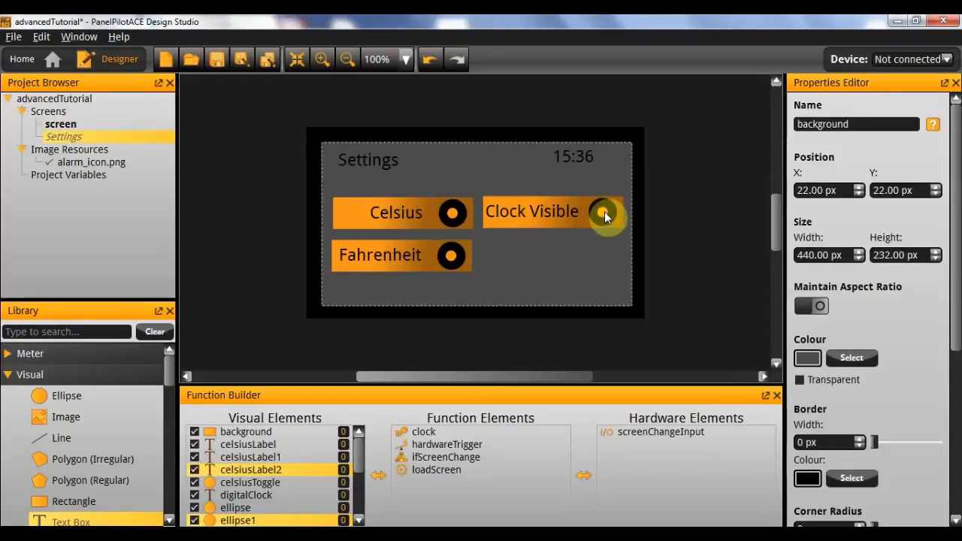
- Rename the Clock Visible text box as clockLabel
click(555, 205)
drag(884, 122, 600, 108)
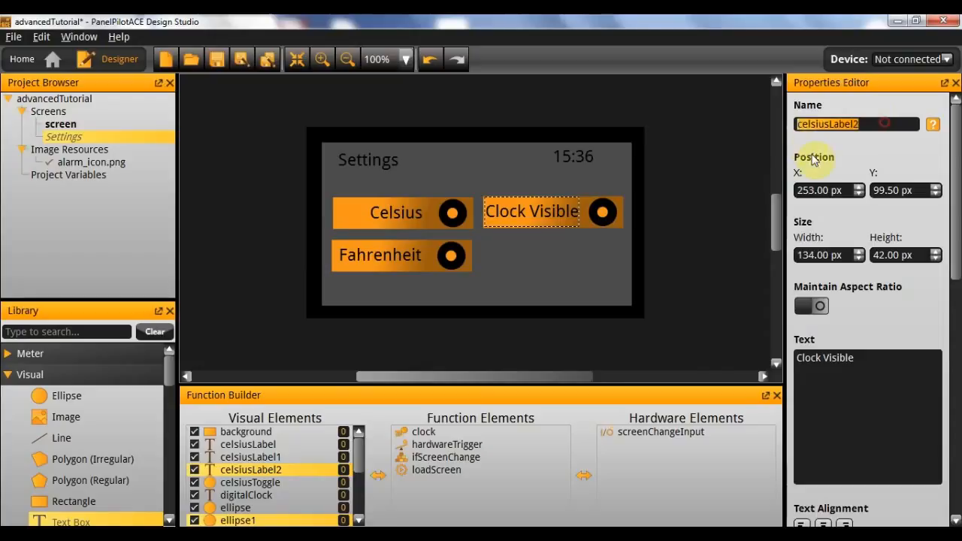
text(clockLabel)
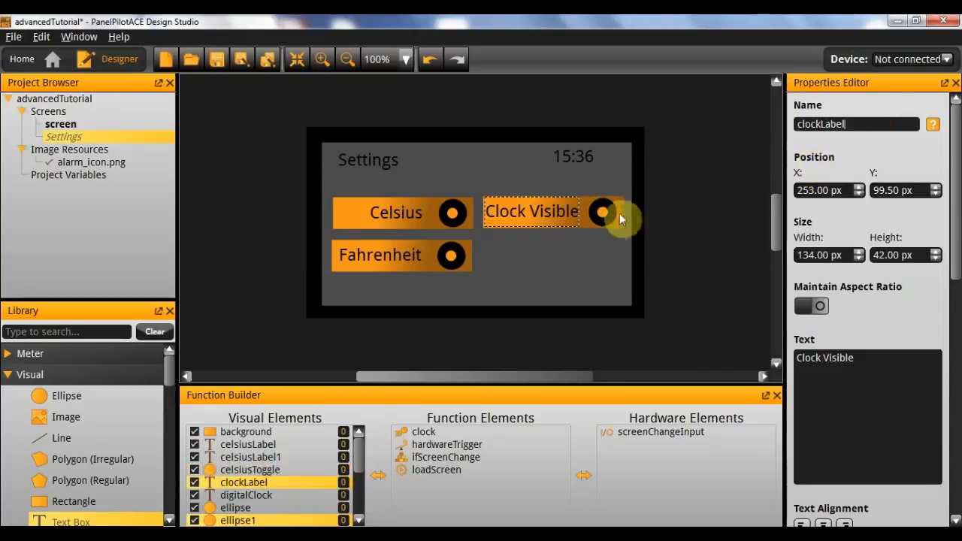
- Rename the small orange circle on the Clock Visible bar as clockToggle
click(606, 211)
double_click(855, 126)
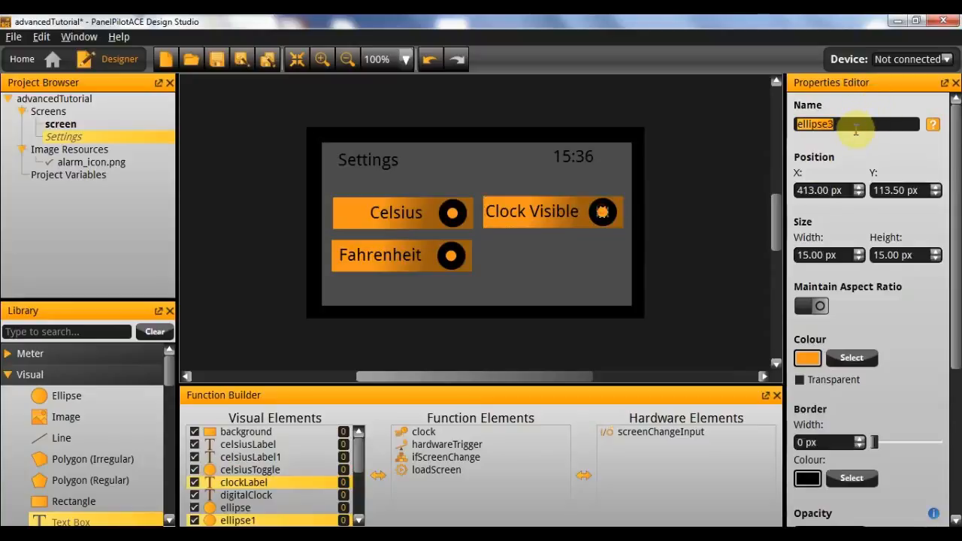
text(clockToggle)
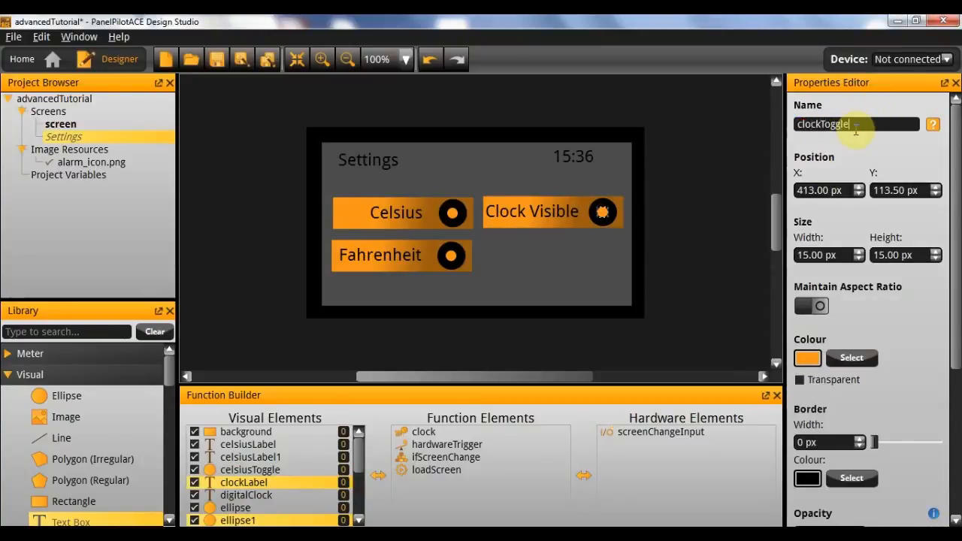
key(Return)
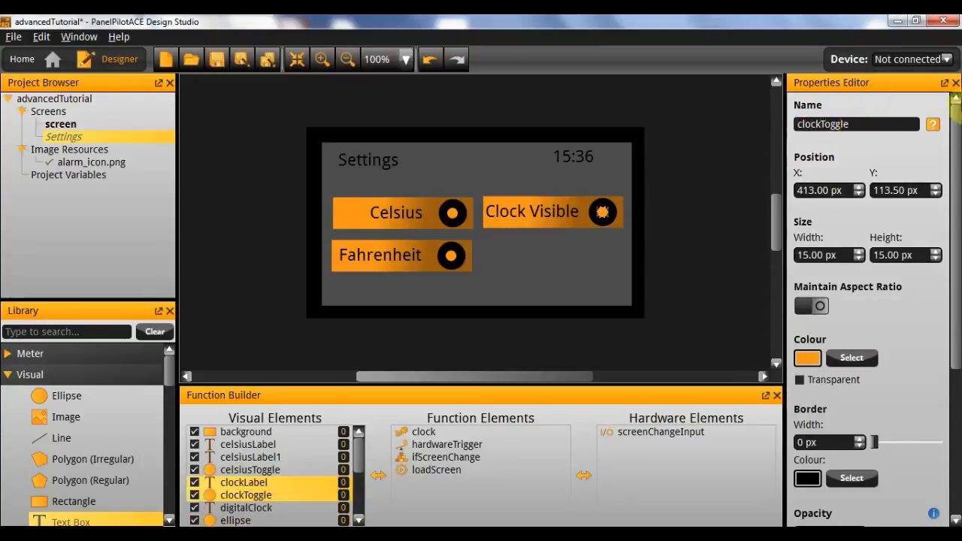
click(569, 273)
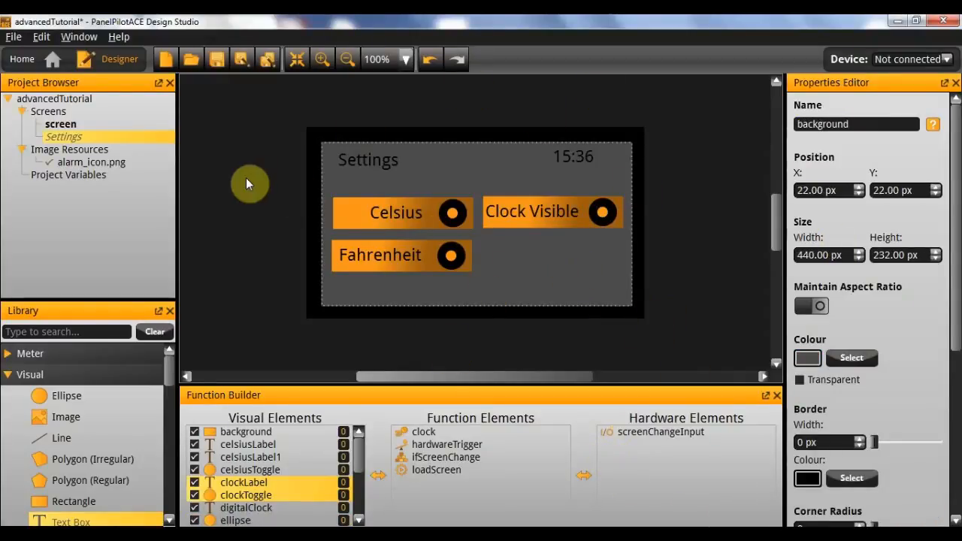
- Add a Boolean project variable named isCelsius
click(76, 171)
right_click(77, 171)
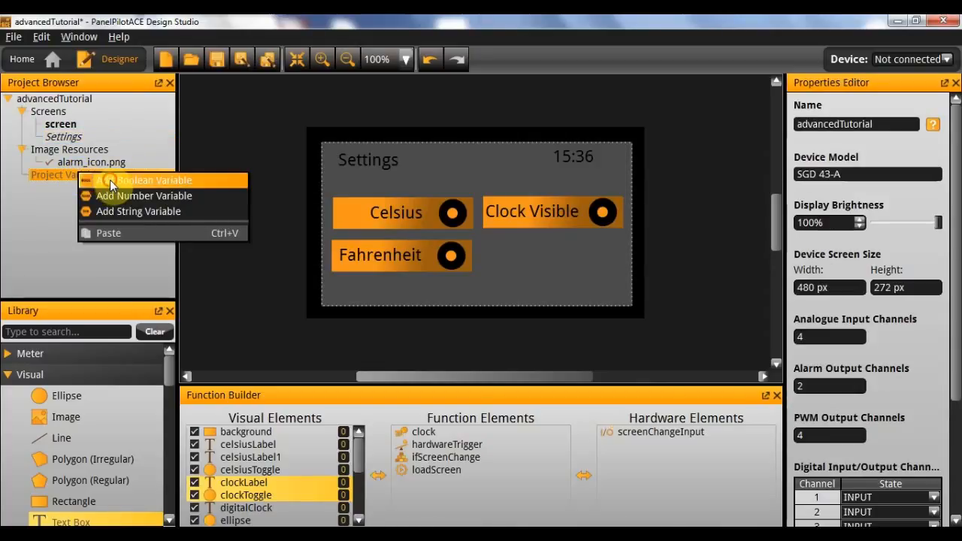
click(109, 180)
click(130, 193)
text(iw)
key(Caps_Lock)
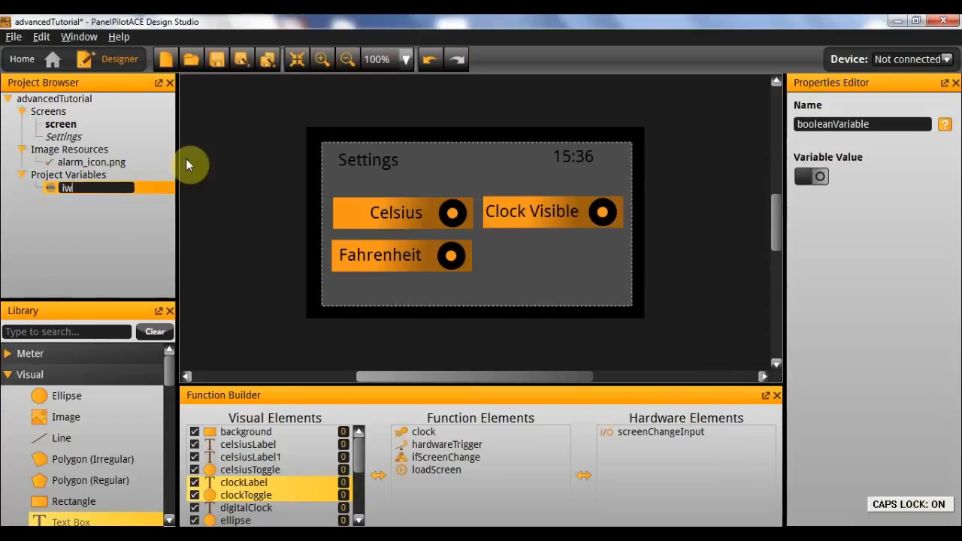
key(BackSpace)
key(BackSpace)
key(Caps_Lock)
text(isCE)
key(Caps_Lock)
text(CE)
key(BackSpace)
key(Caps_Lock)
text(elsius)
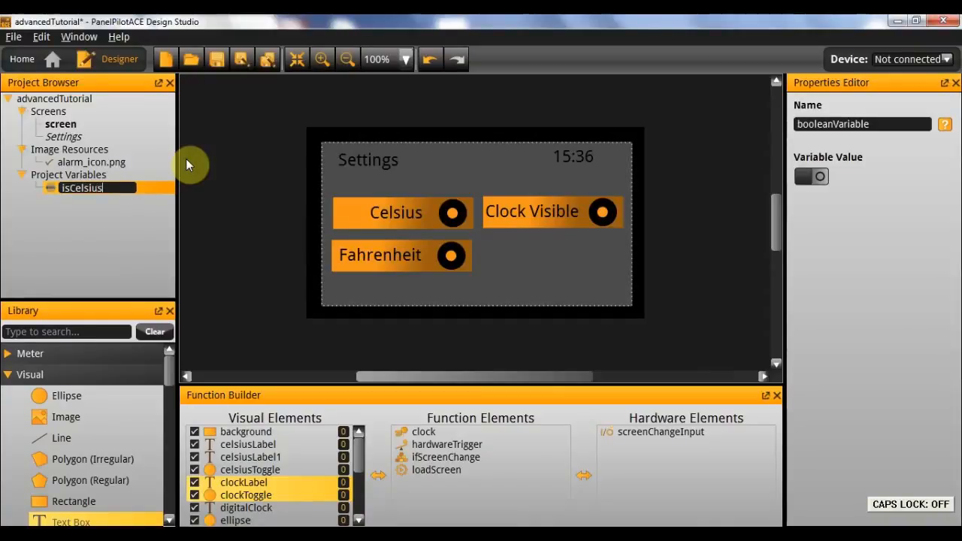
key(Return)
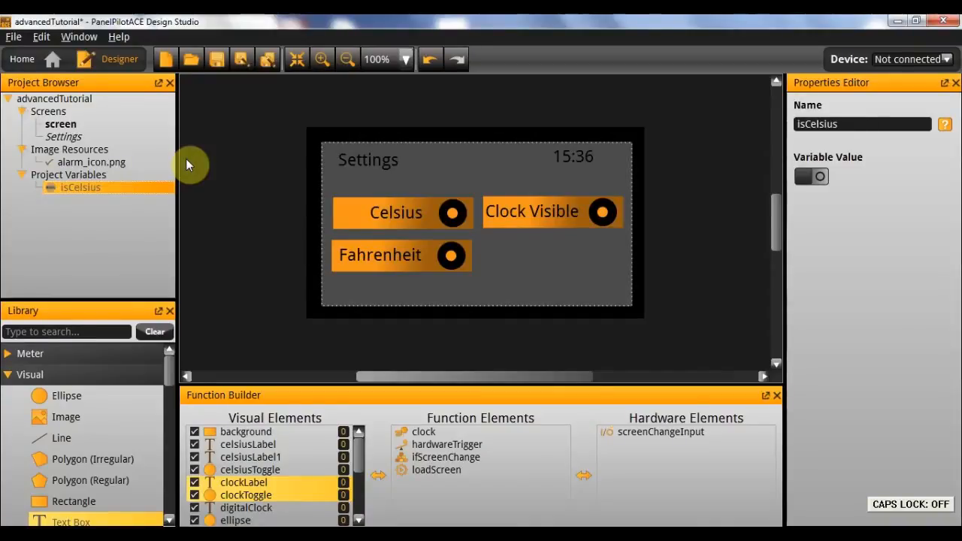
- Add a second Boolean project variable named clockVisible
click(92, 174)
right_click(91, 175)
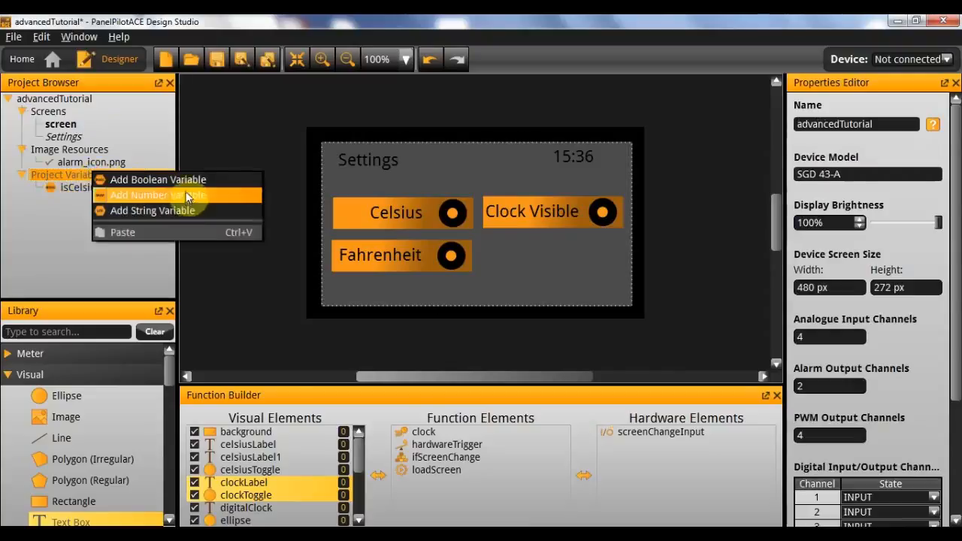
click(186, 180)
click(113, 188)
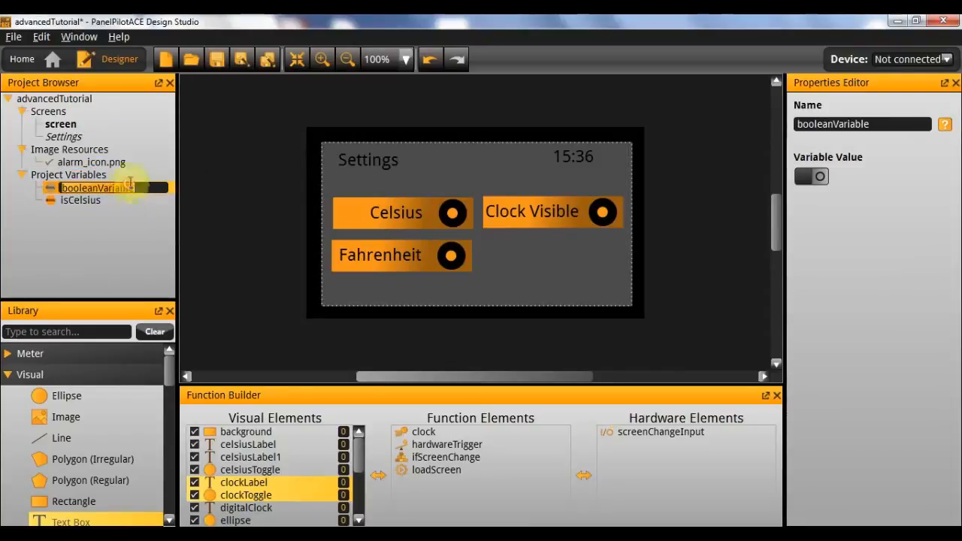
text(clockVisible)
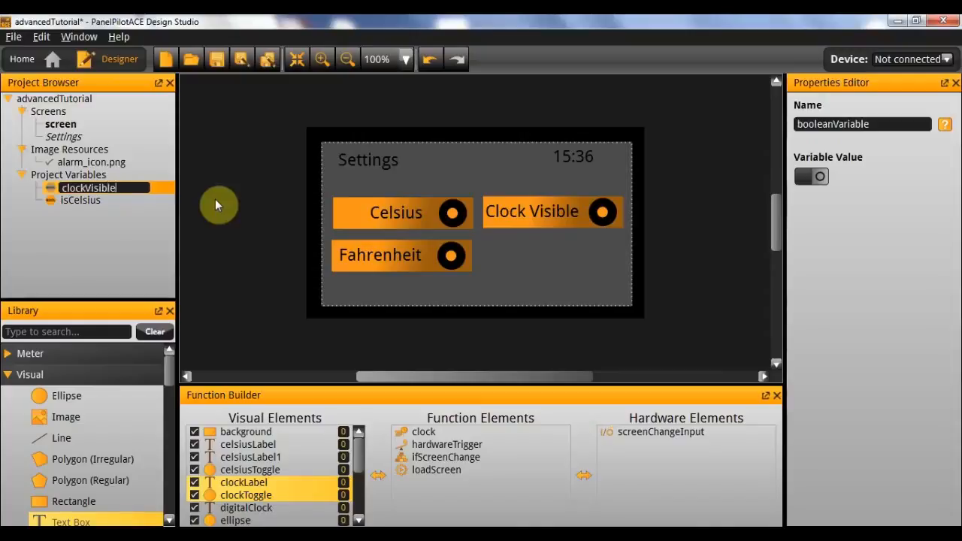
key(Return)
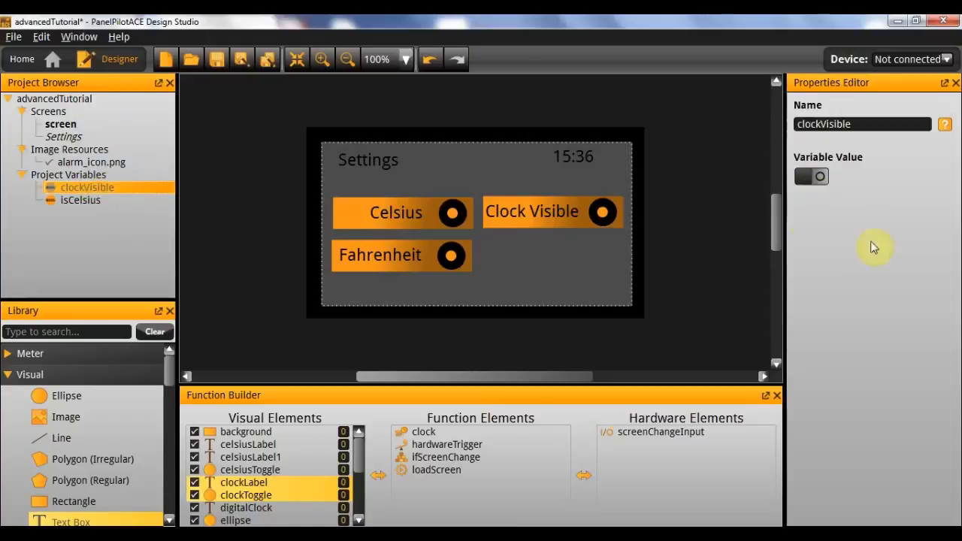
- Switch on the values of the clockVisible and isCelsius variables
click(815, 179)
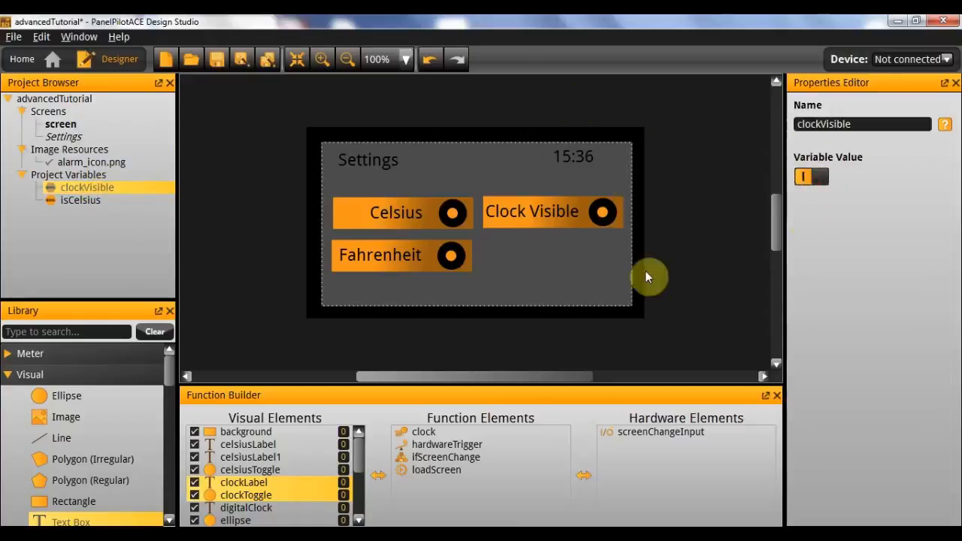
click(68, 204)
click(817, 179)
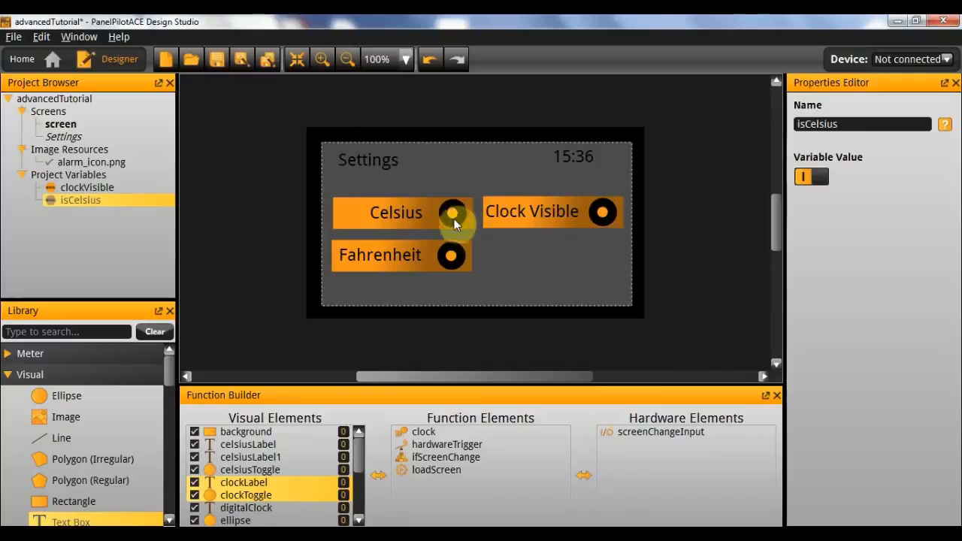
- Turn off the visibility of the FahrenheitToggle circle on the Fahrenheit bar
click(458, 257)
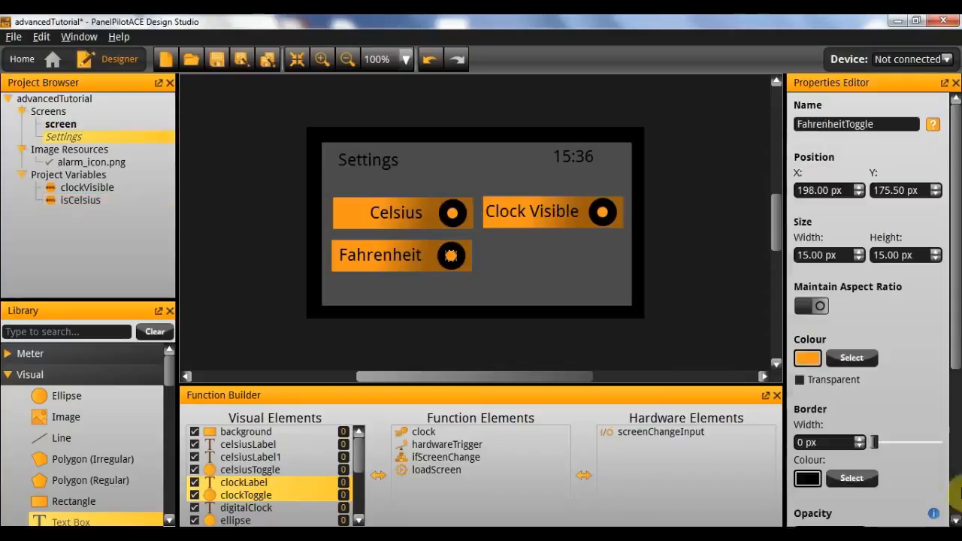
scroll(932, 421, down, 3)
click(799, 498)
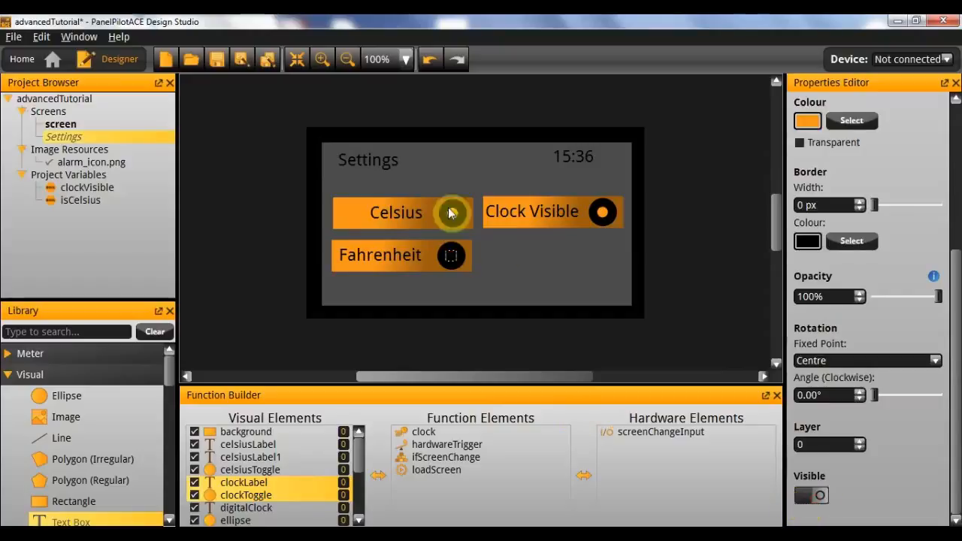
click(526, 254)
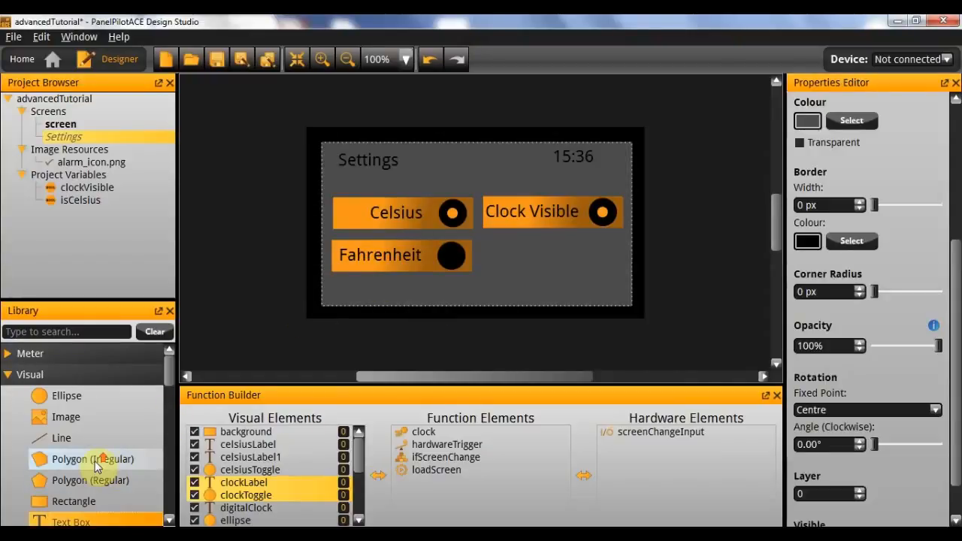
- Add a Button function element from the library to the Settings screen's function elements
scroll(90, 481, down, 4)
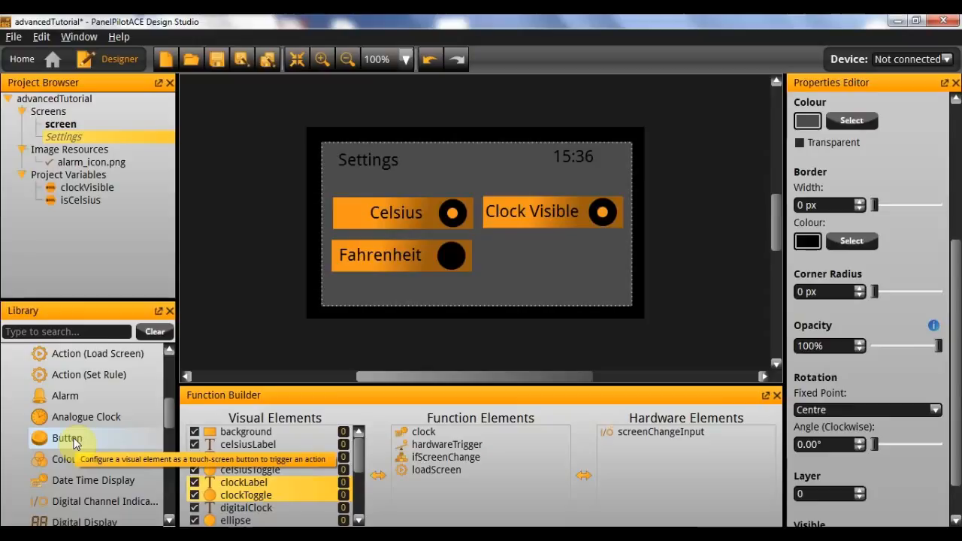
drag(57, 436, 472, 499)
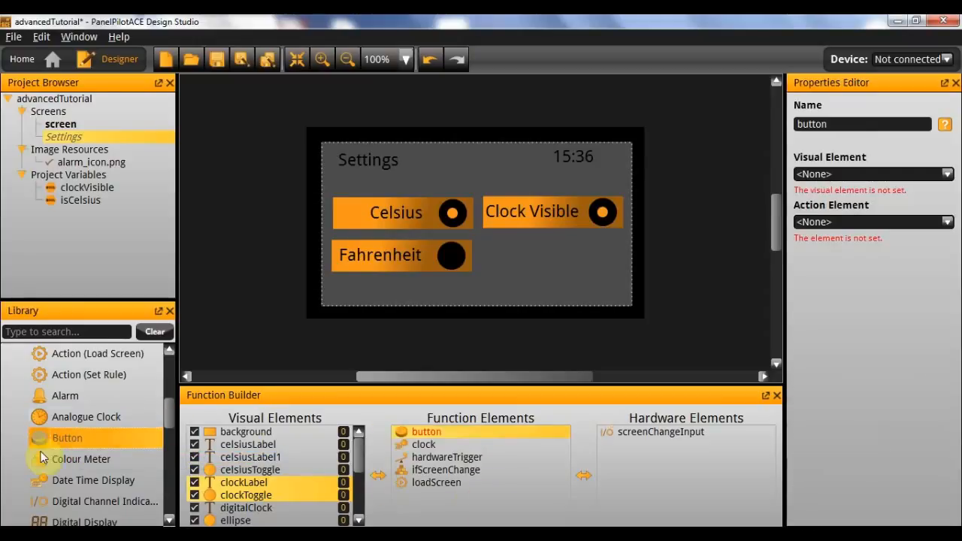
- Add two more Button function elements from the library to the Settings screen's function elements
drag(98, 442, 477, 517)
drag(129, 444, 487, 505)
- Rename the first button function element as celsiusClicked and assign celsiusToggle as its visual element
click(456, 435)
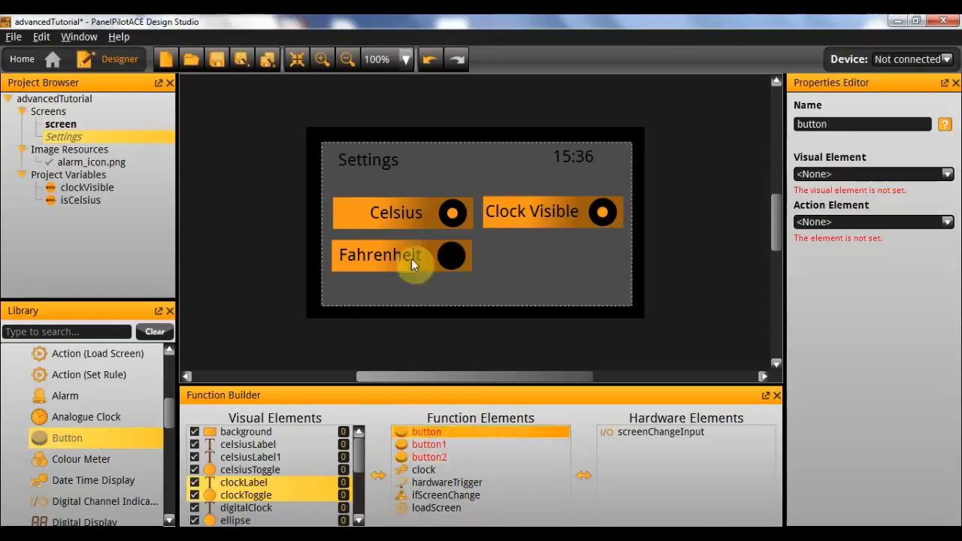
double_click(864, 124)
text(celsius)
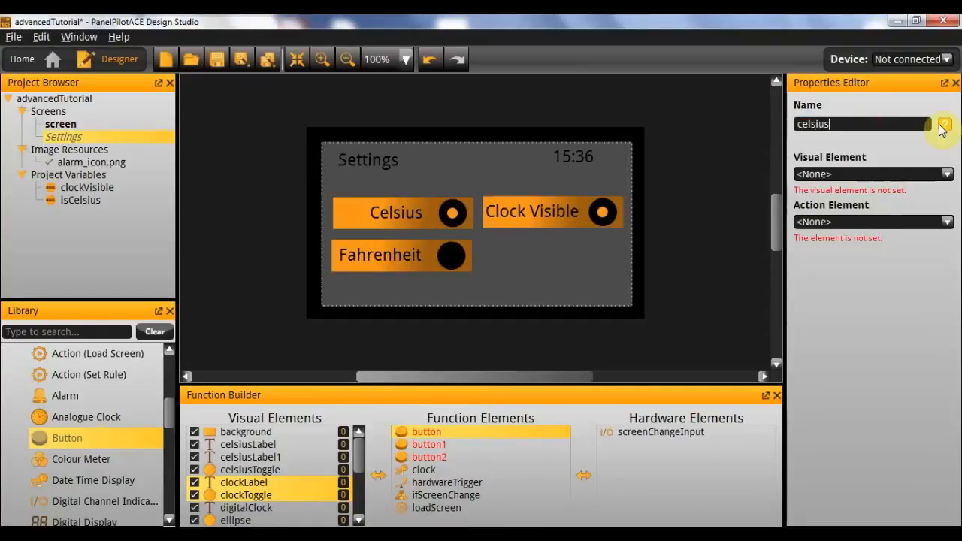
text(Clicked)
key(Return)
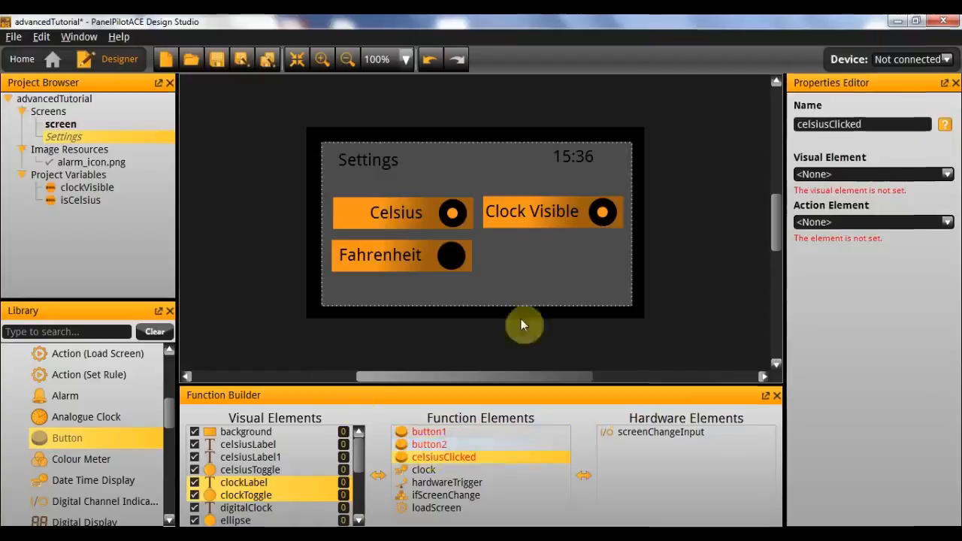
click(863, 174)
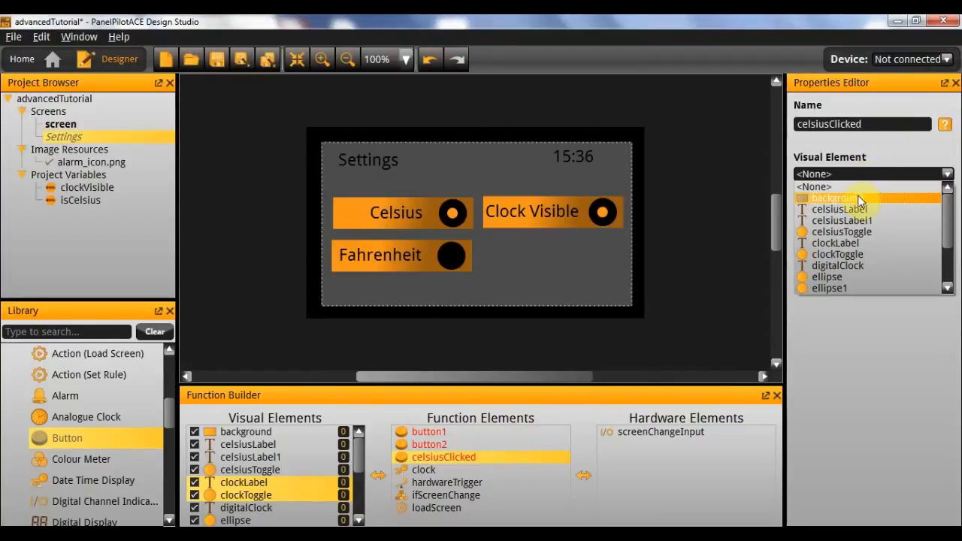
click(889, 233)
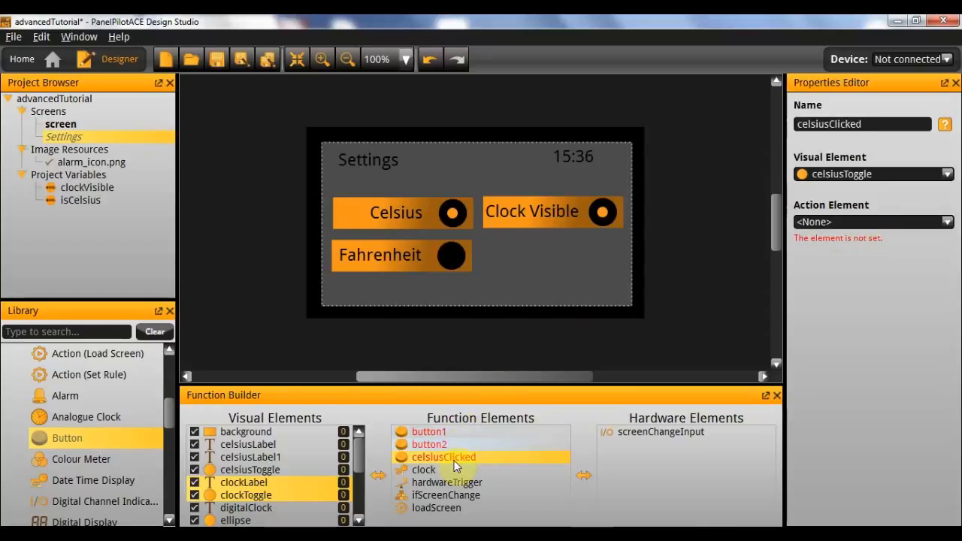
- Rename the black circle on the Celsius bar as celsiusEclipse
click(457, 221)
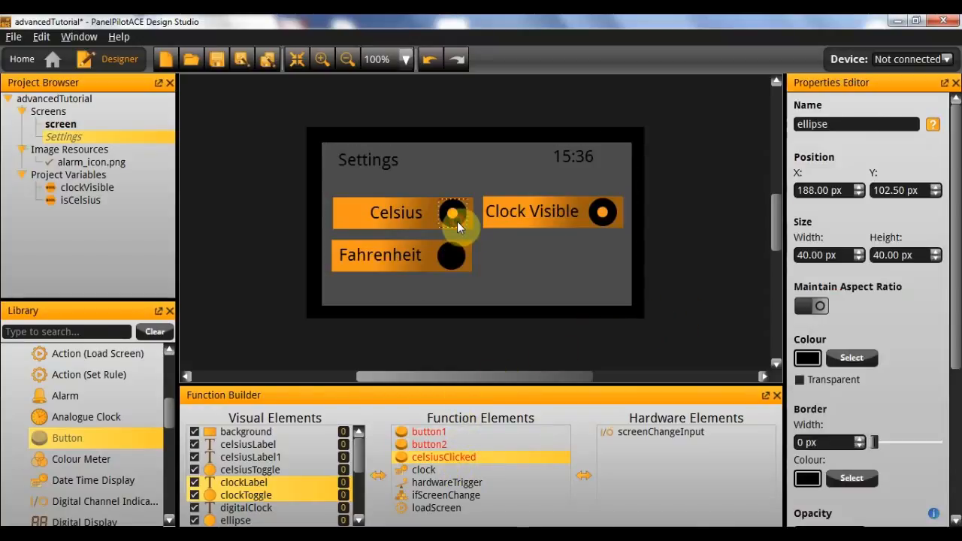
double_click(861, 123)
text(celsiusEc)
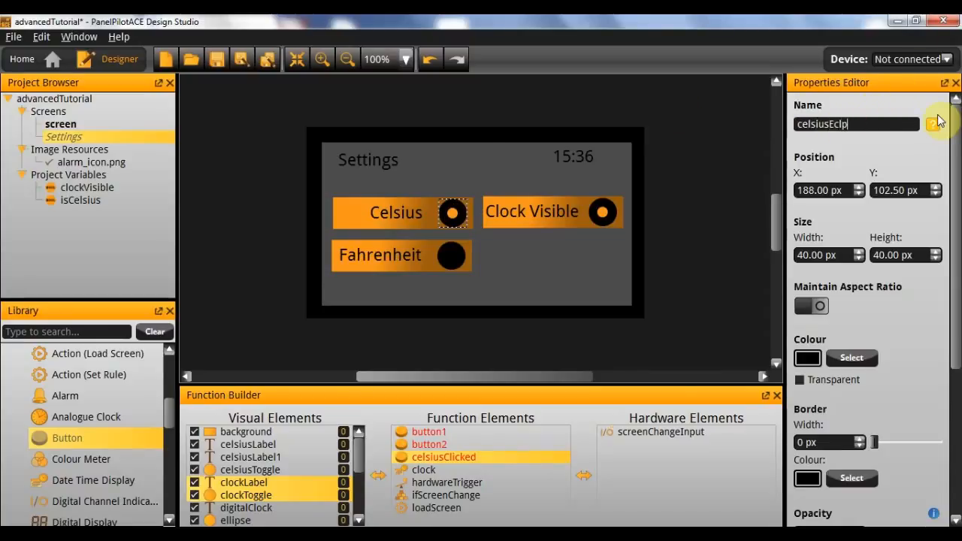
text(lipse)
key(Return)
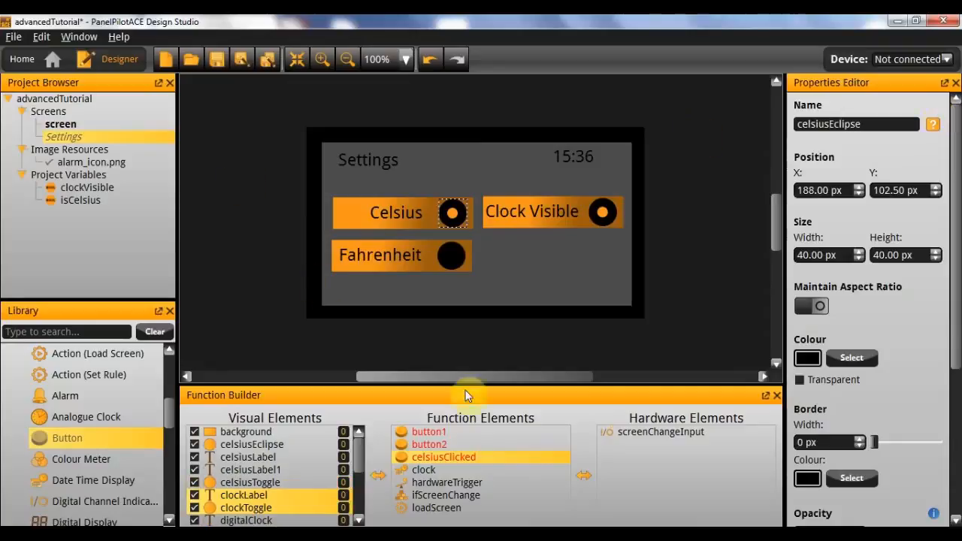
- Rename the black circle on the Fahrenheit bar as fahrenheitEclipse
click(453, 263)
double_click(862, 124)
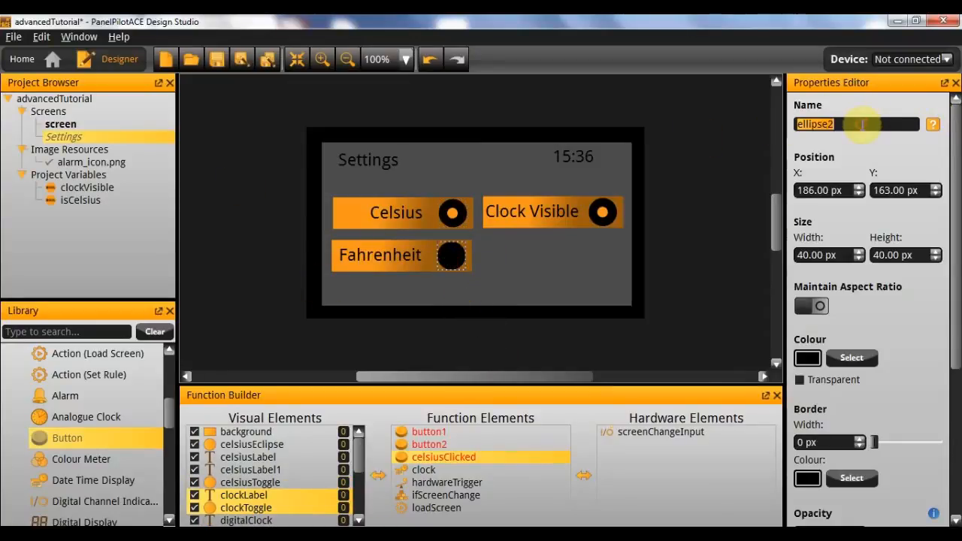
text(fahrenheitEc)
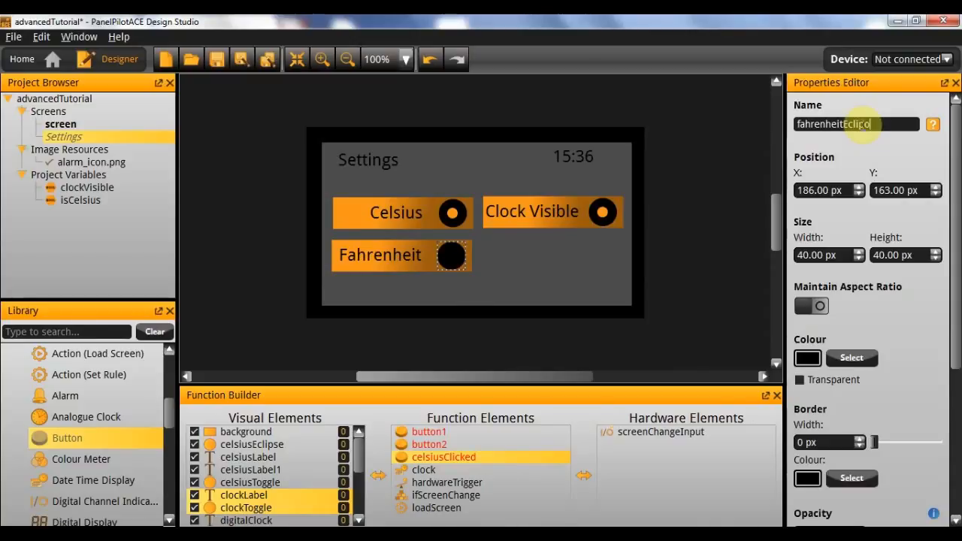
click(862, 125)
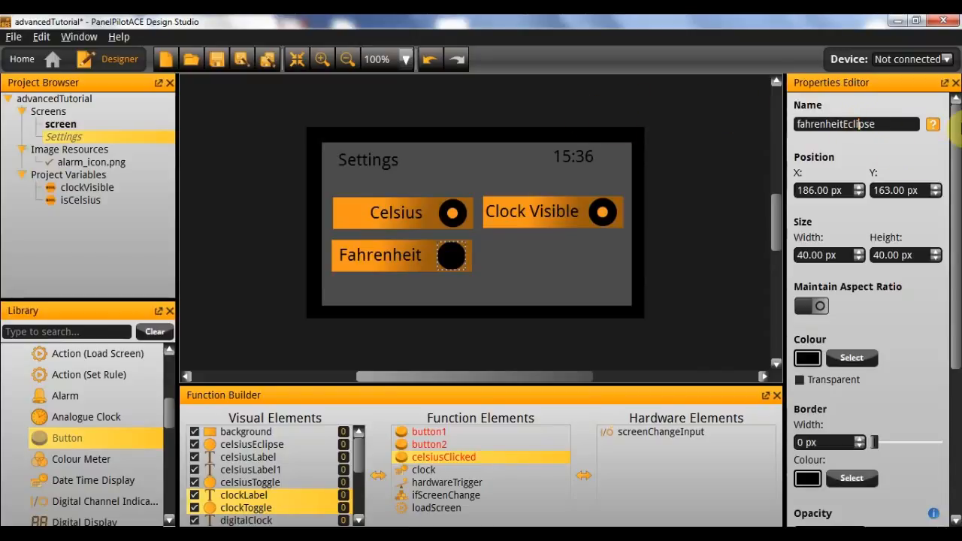
- Rename the black circle on the Clock Visible bar as clockEclipse
click(544, 203)
click(602, 206)
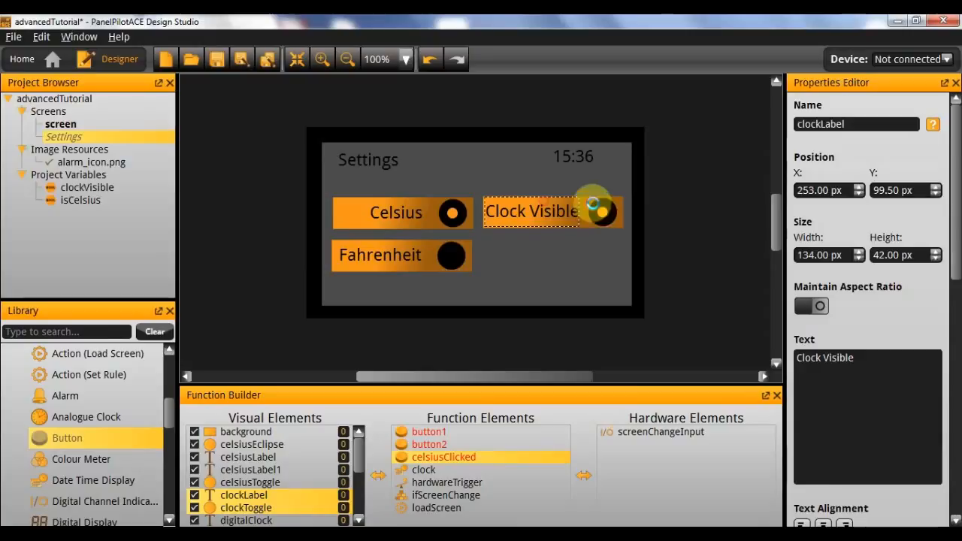
double_click(875, 123)
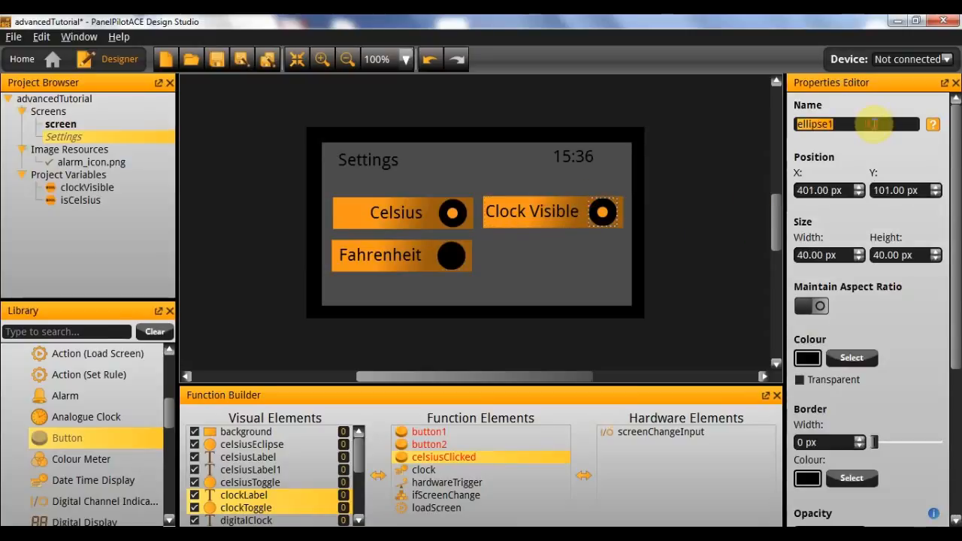
text(clockEc)
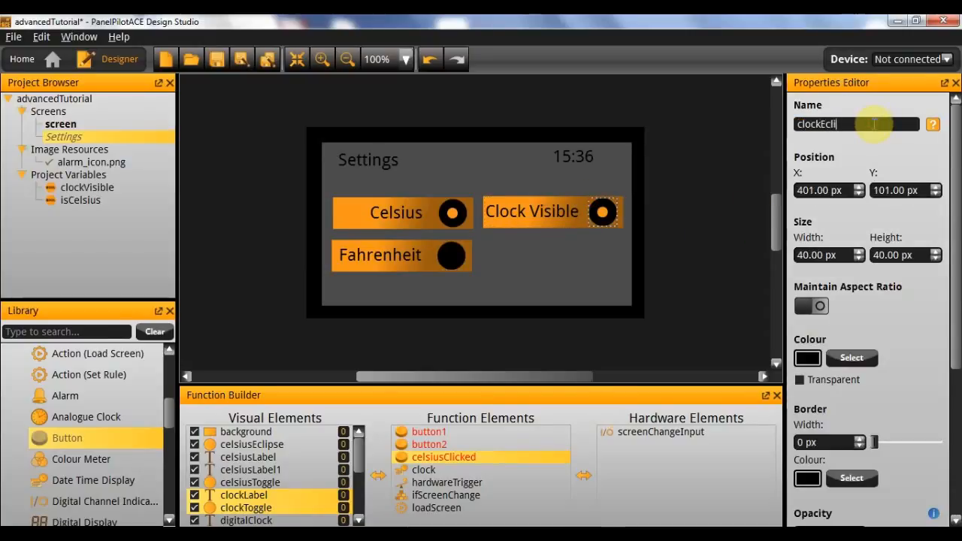
key(Return)
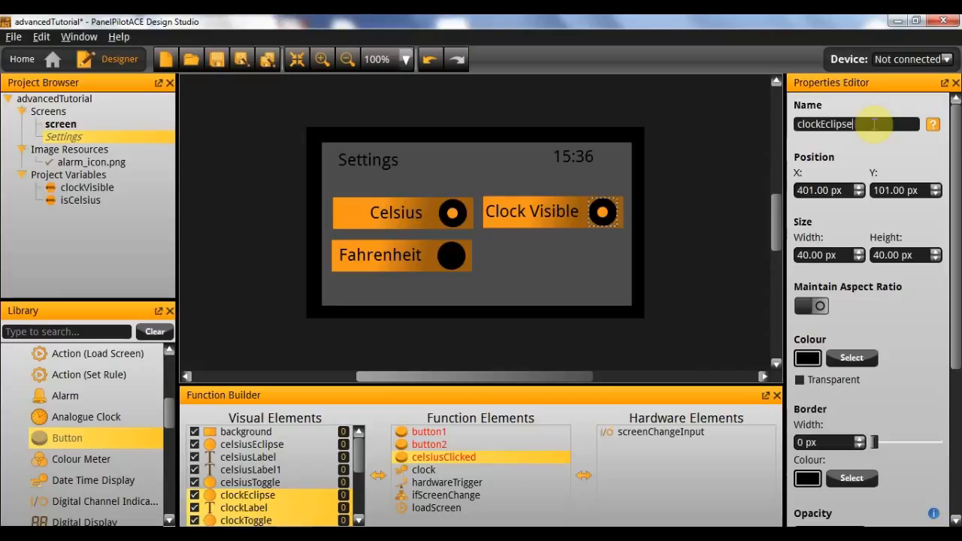
- Set the visual element of the celsiusClicked button to celsiusEclipse
click(455, 457)
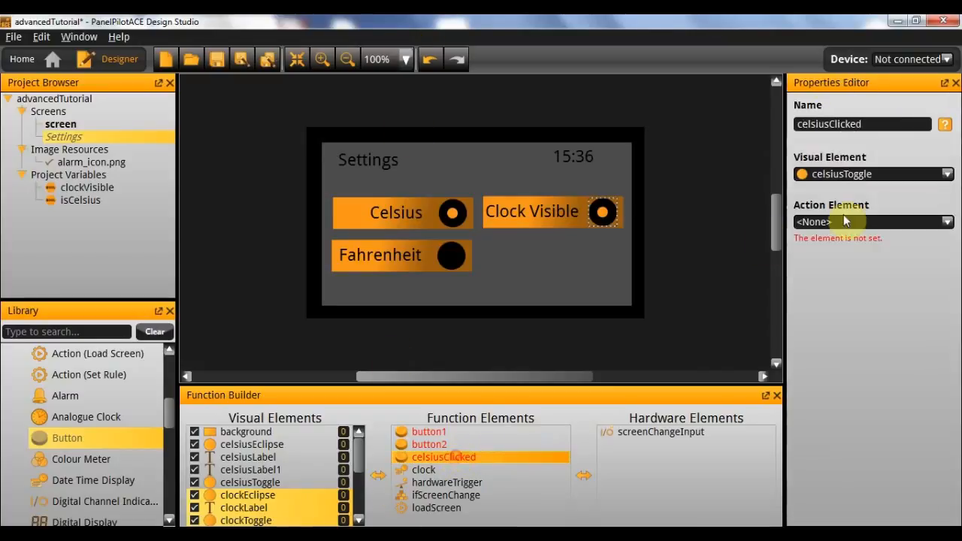
click(865, 173)
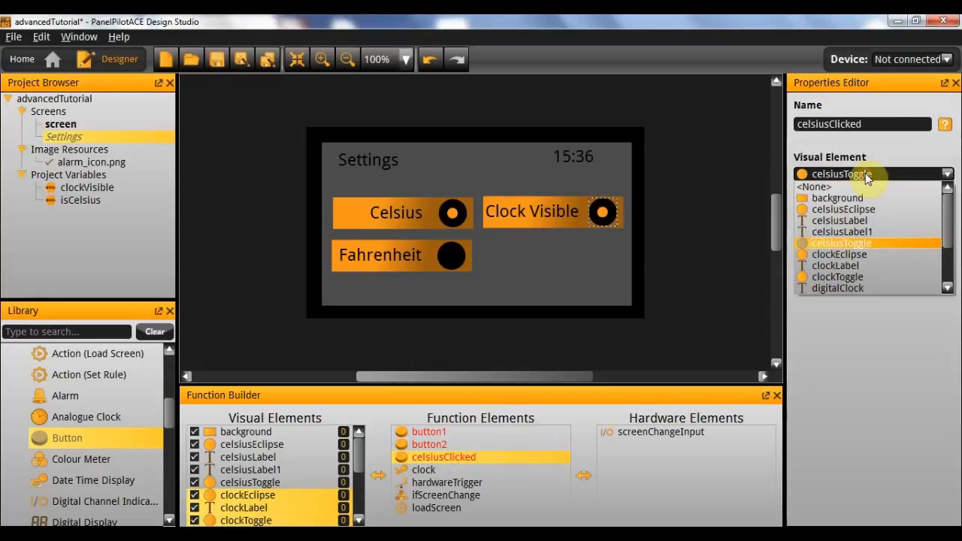
click(884, 211)
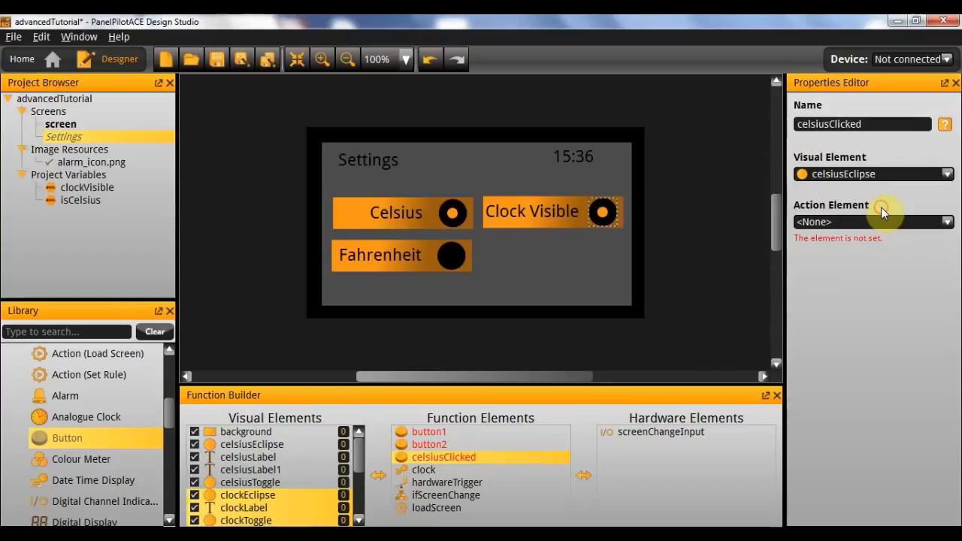
- Rename the button2 function element as fahrenheitClicked and assign fahrenheitEclipse as its visual element
click(430, 445)
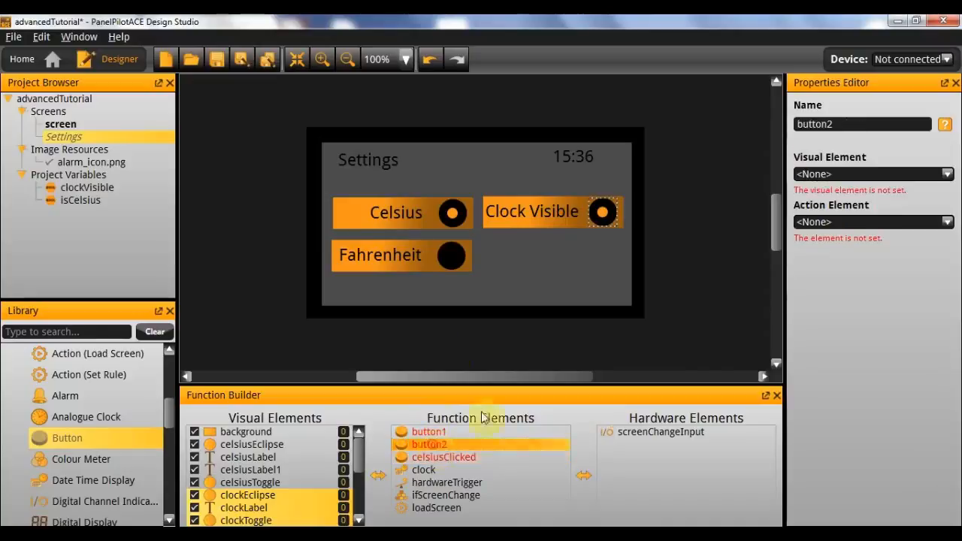
double_click(899, 126)
text(fahrenheitClicked)
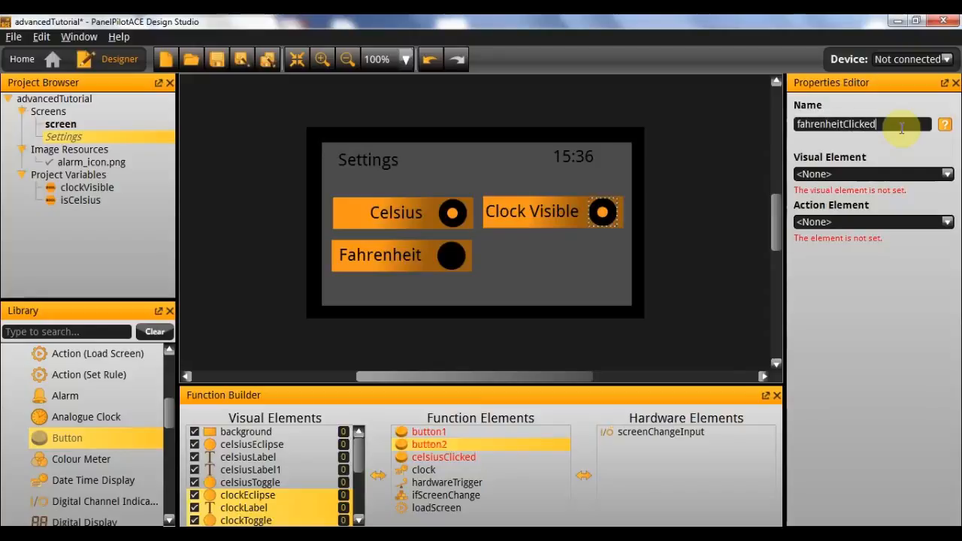
key(Return)
click(870, 176)
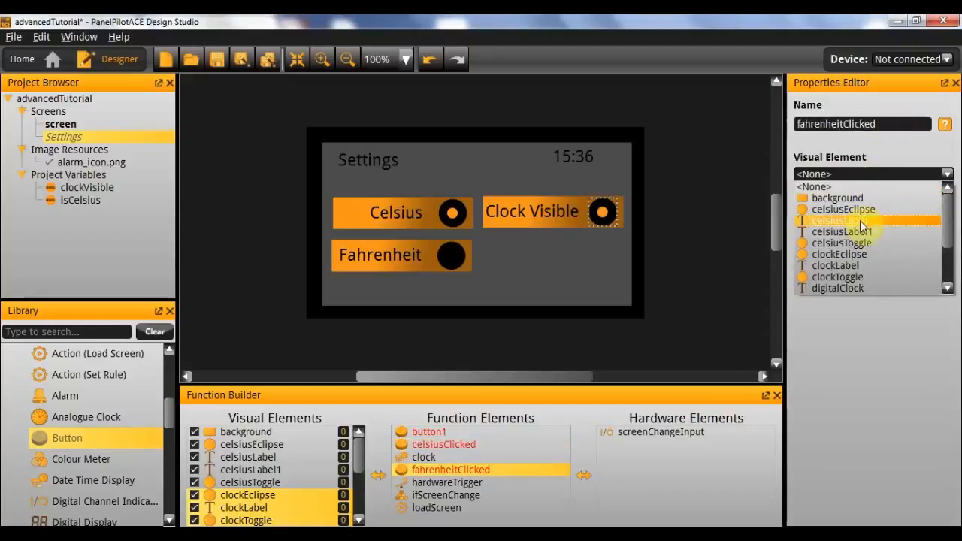
scroll(874, 253, down, 2)
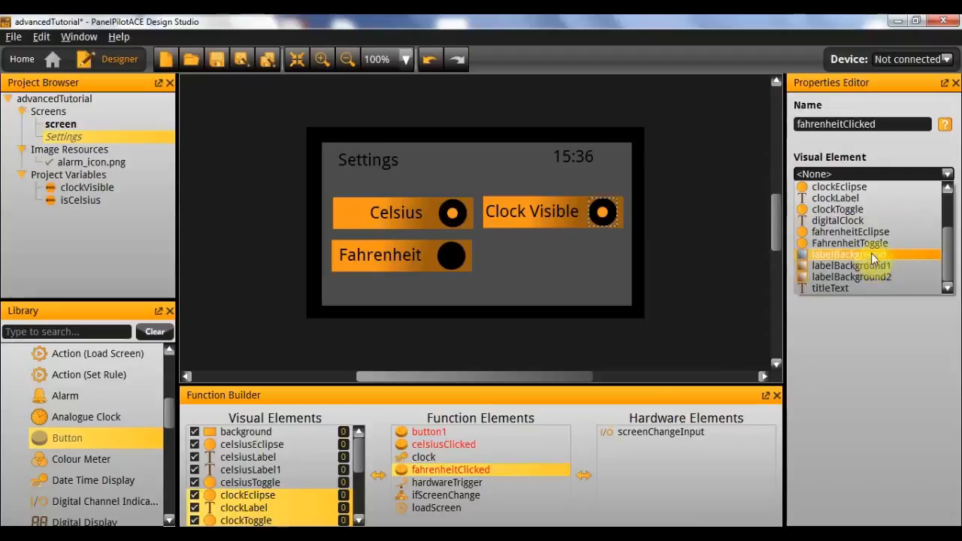
click(882, 233)
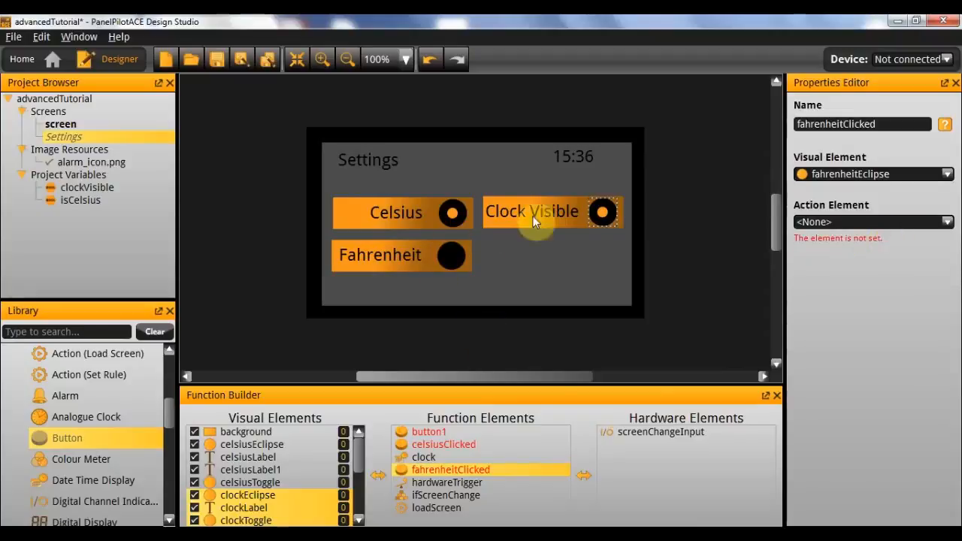
- Rename the button1 function element as clockClicked and assign clockEclipse as its visual element
click(480, 434)
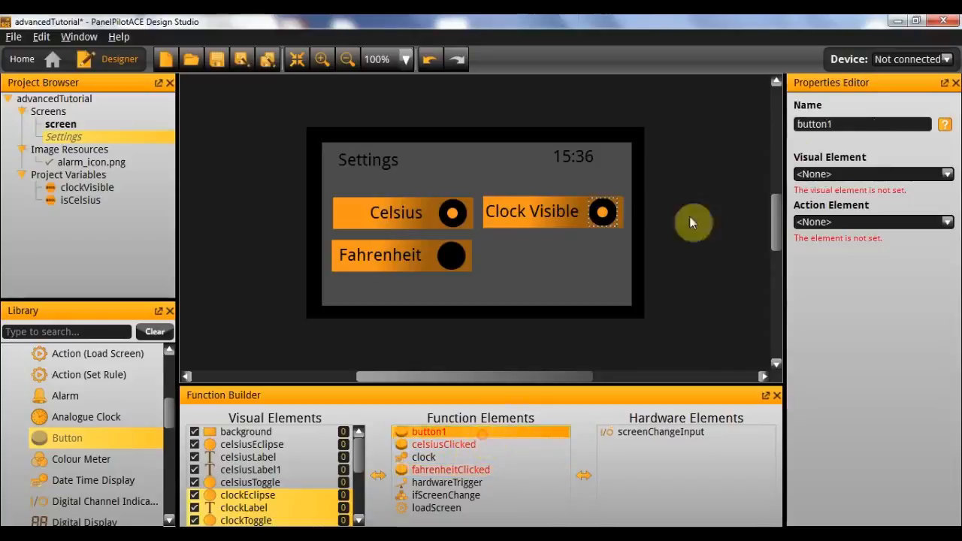
double_click(874, 124)
text(clockClicked)
key(Return)
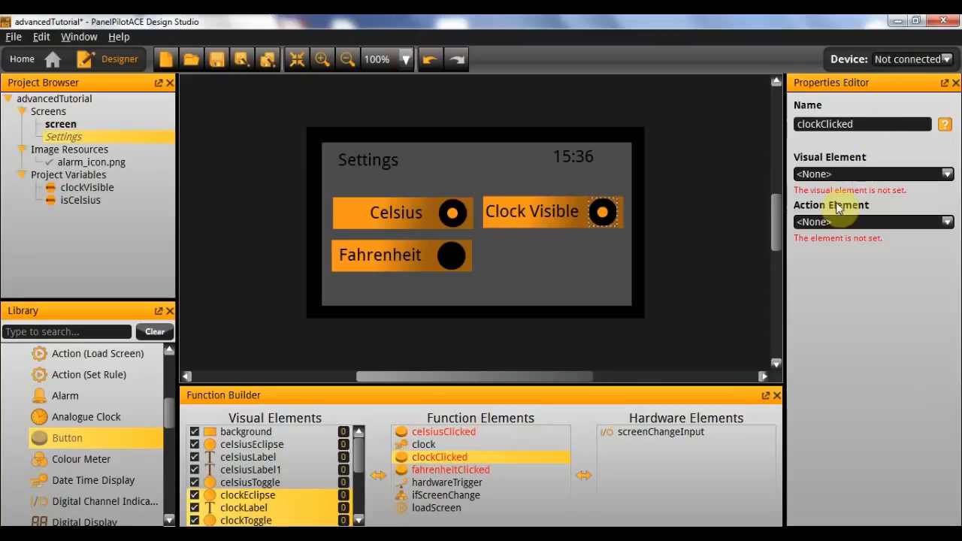
click(853, 168)
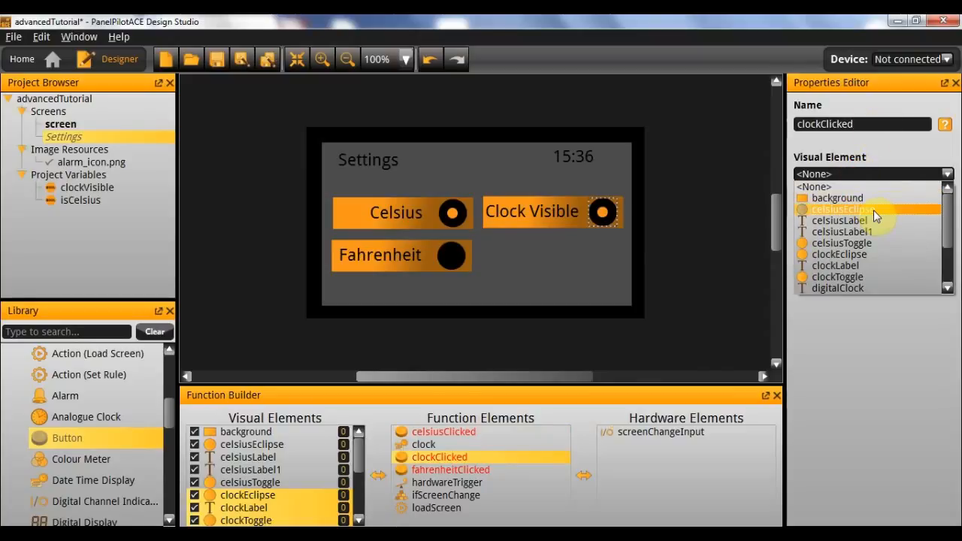
click(879, 254)
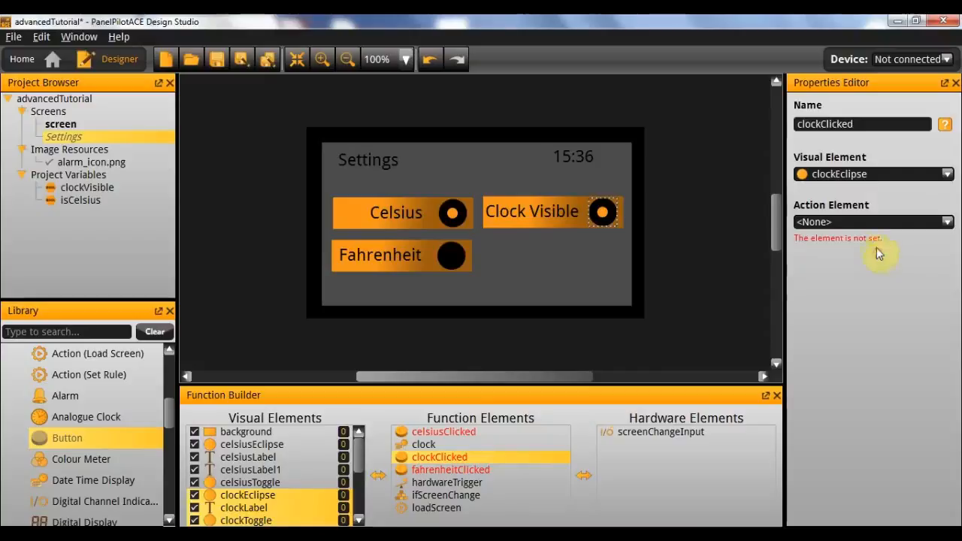
click(677, 307)
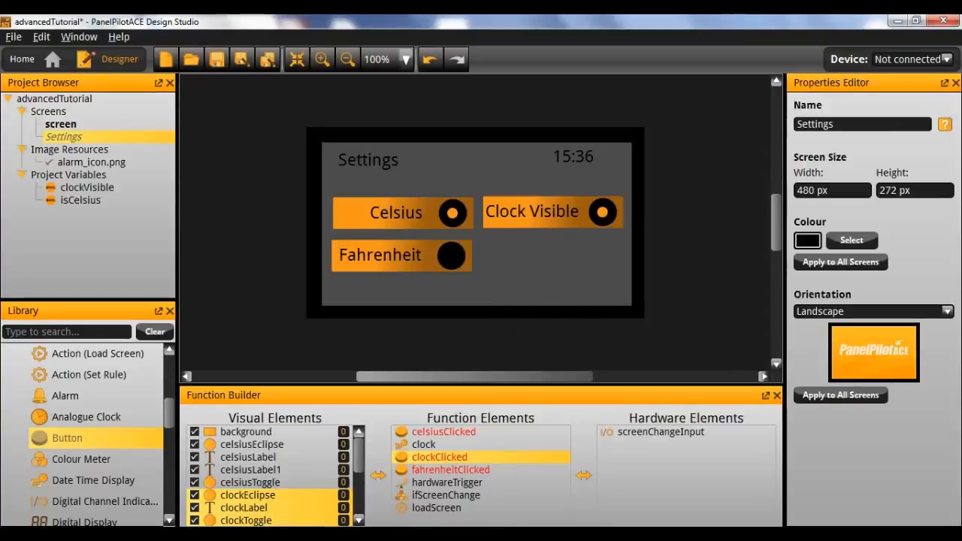
- Add an Action (Set Rule) element from the library to the Settings screen's function elements
scroll(92, 420, up, 2)
scroll(113, 413, down, 1)
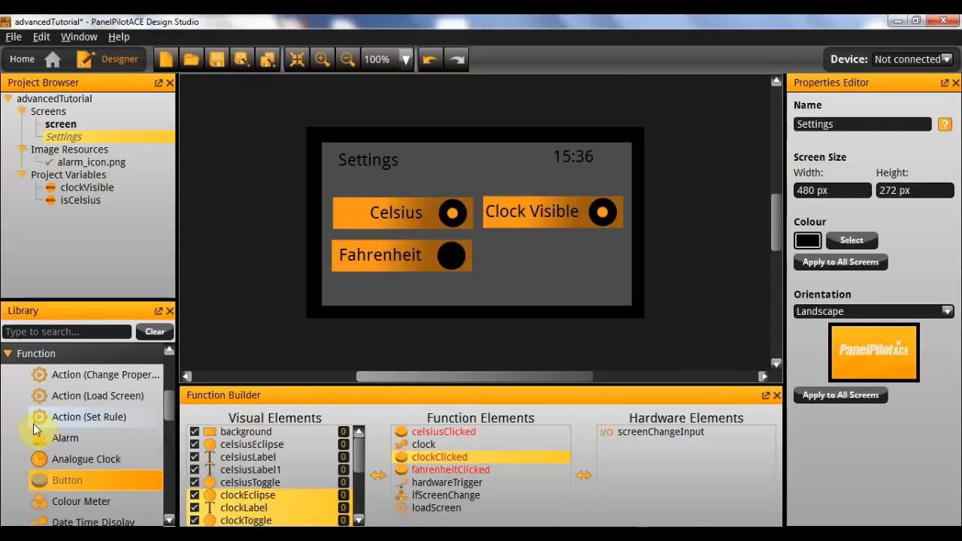
drag(81, 415, 448, 485)
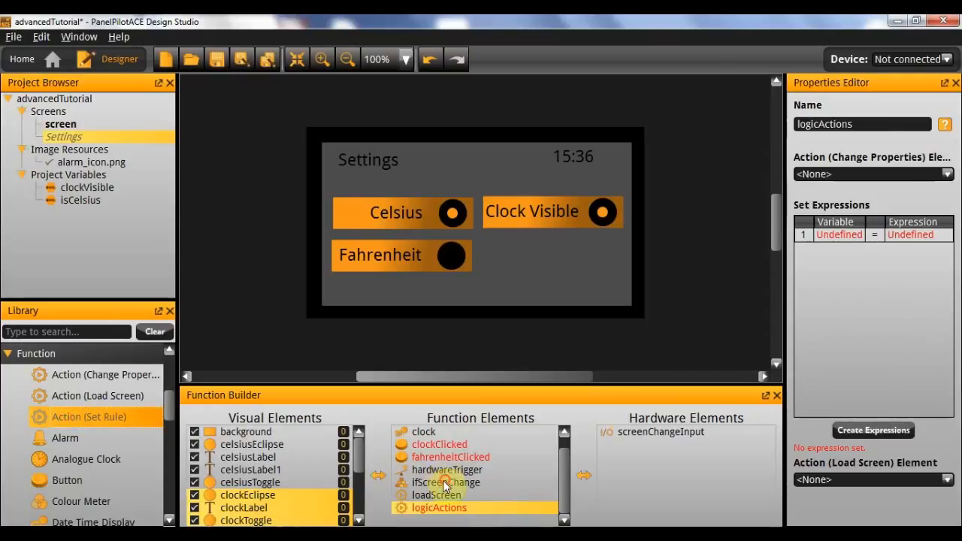
drag(98, 419, 451, 482)
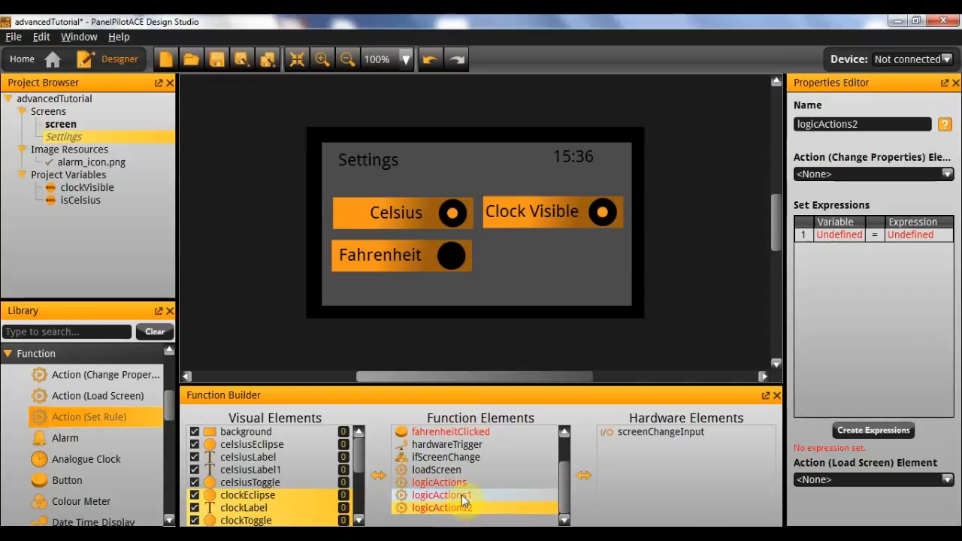
shift+click(463, 496)
click(491, 508)
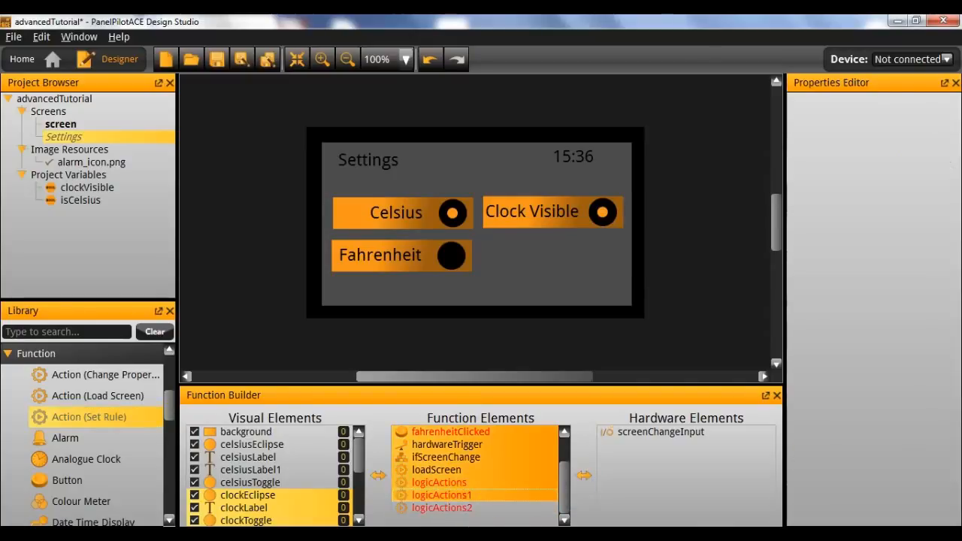
shift+click(478, 494)
key(Delete)
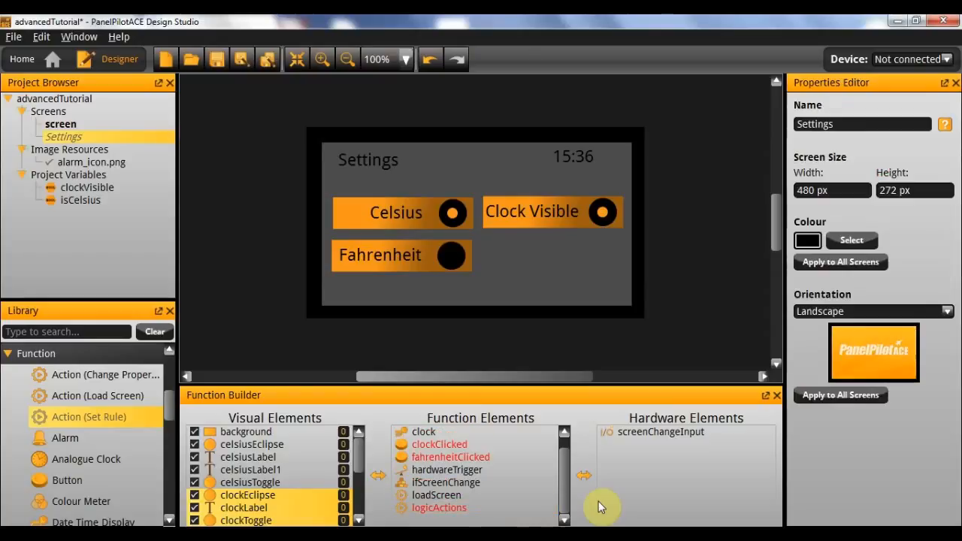
- Rename the logicActions function element as setClockInvisible
click(454, 509)
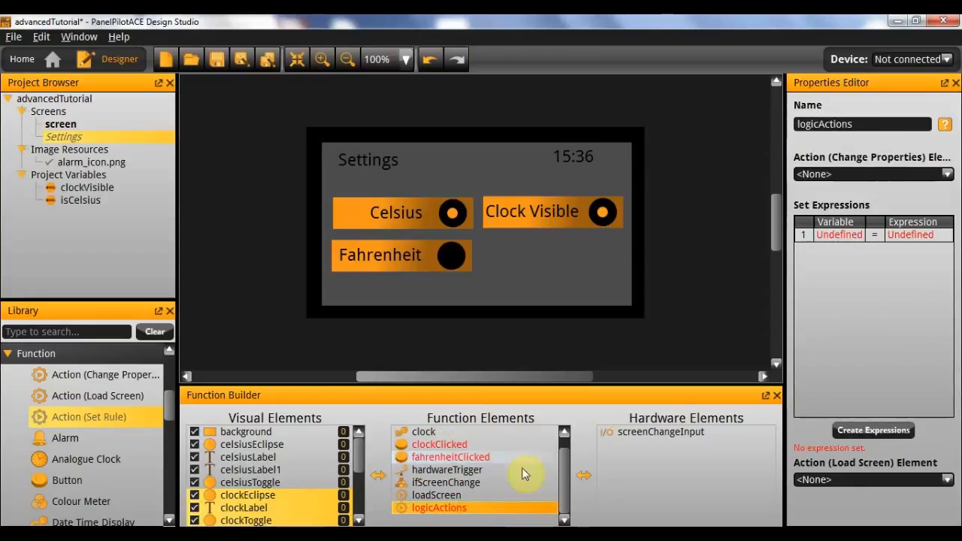
double_click(895, 122)
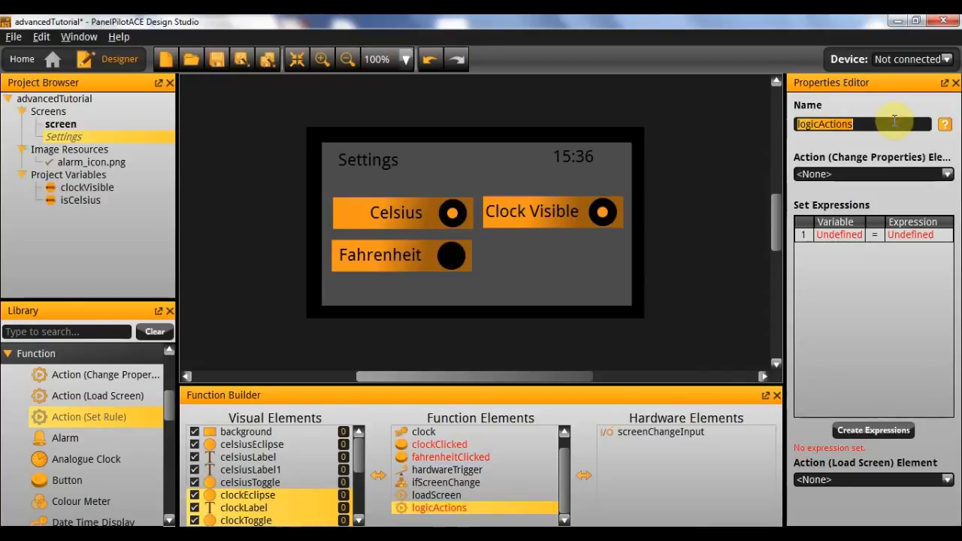
text(cl)
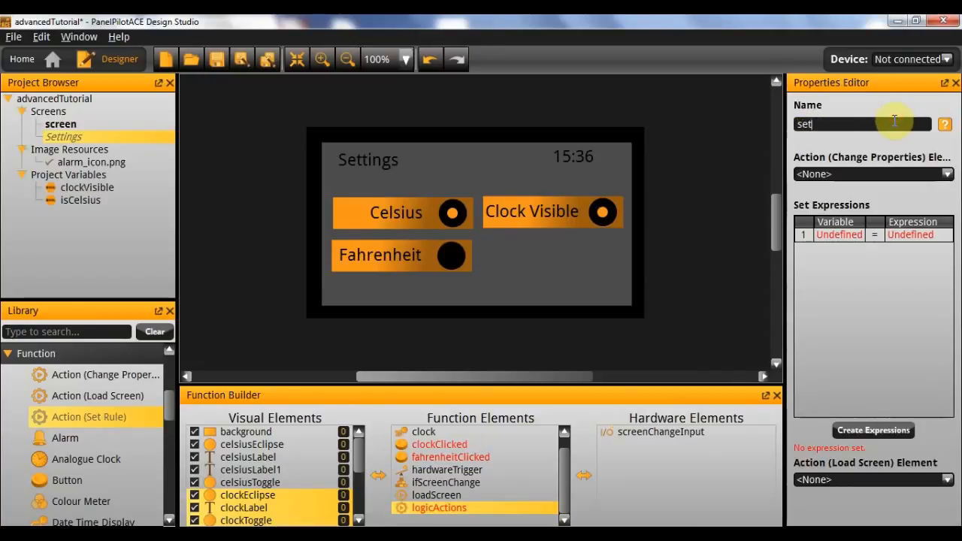
text(tClockInvisible)
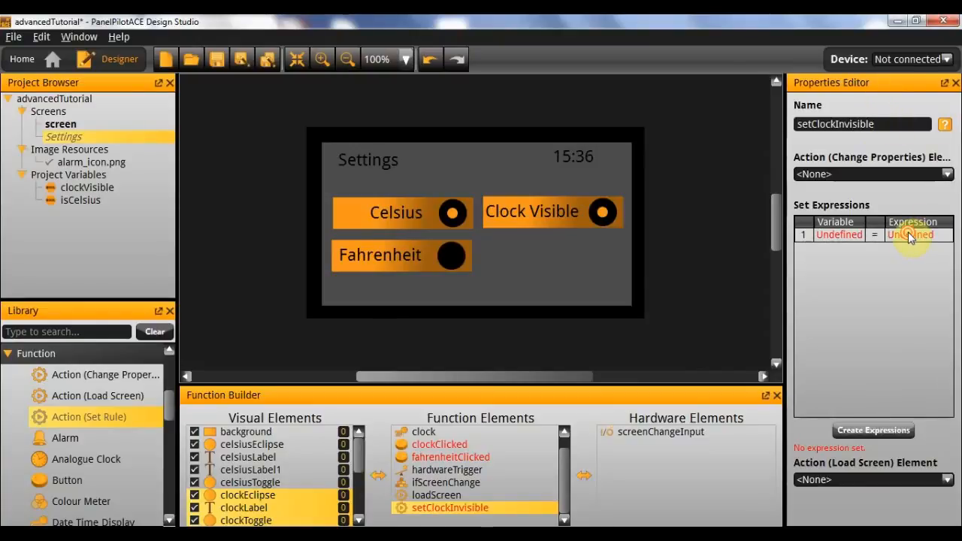
- Create a first expression for setClockInvisible that sets the clockVisible variable to the Boolean value false
click(873, 430)
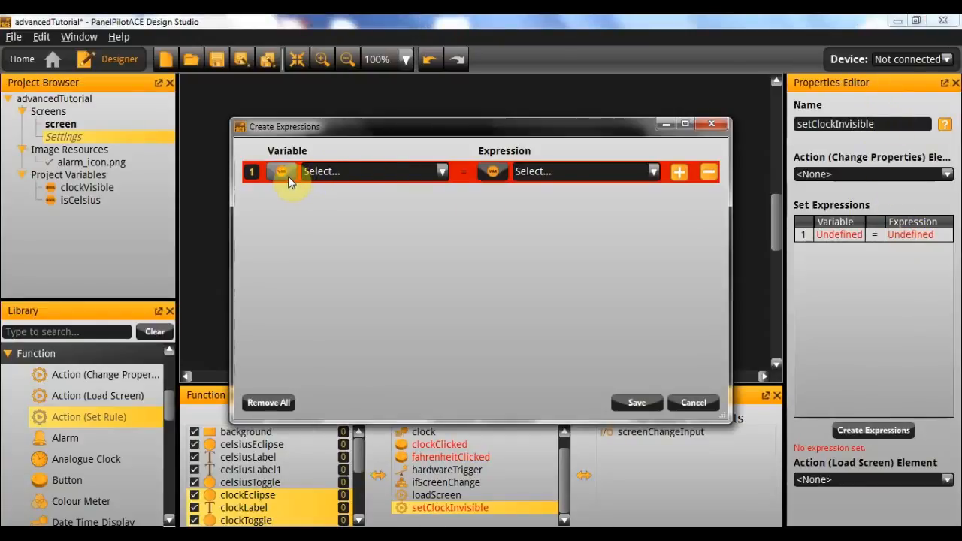
click(321, 172)
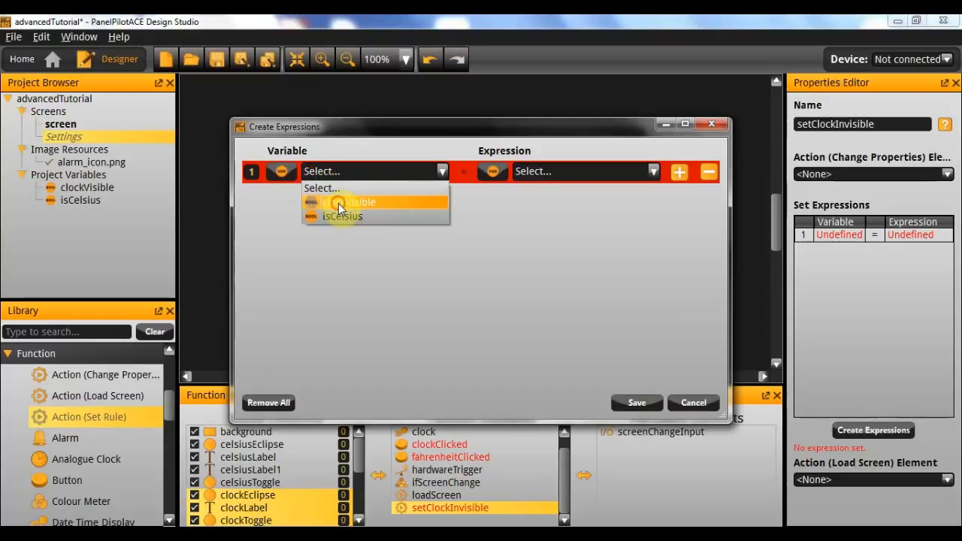
click(338, 203)
click(495, 173)
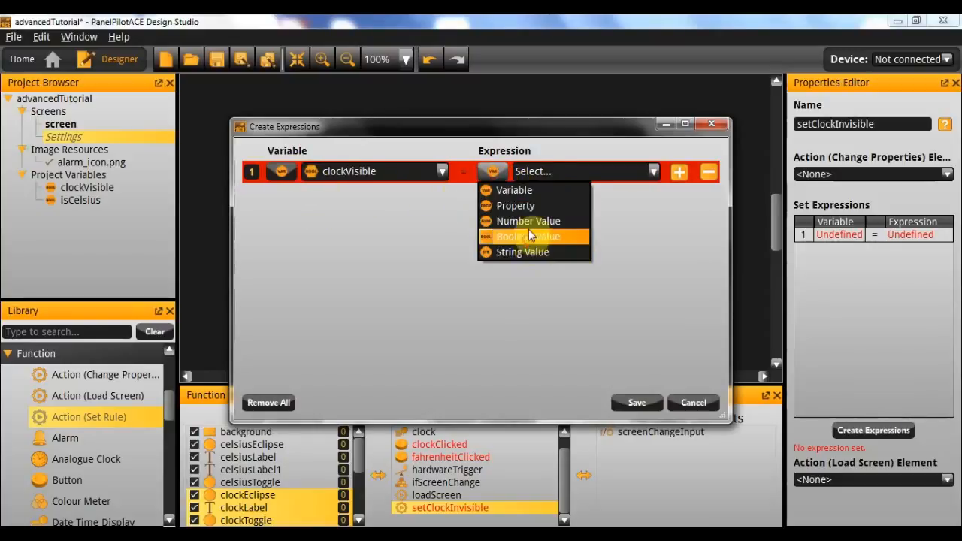
click(530, 236)
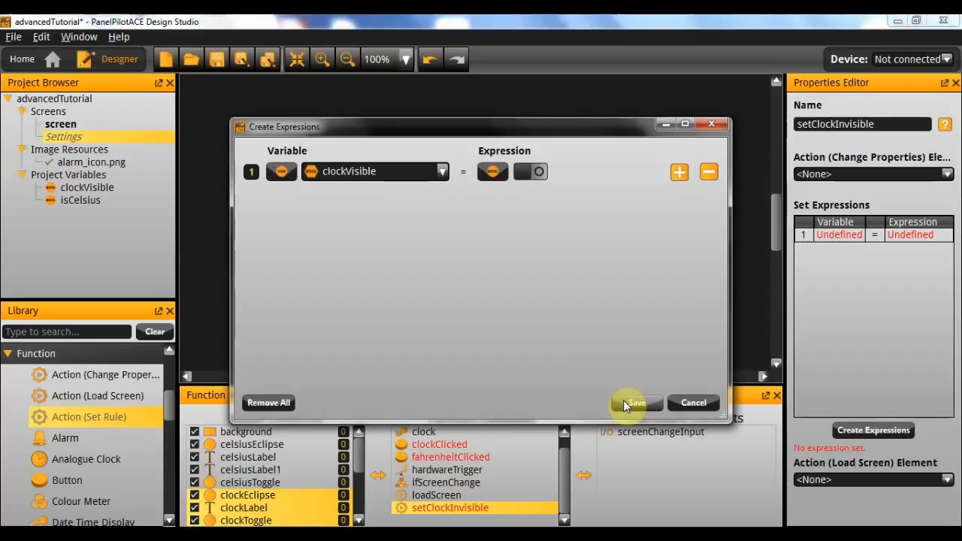
- Add a second expression setting the Visible property of clockToggle to Boolean false, and save the setClockInvisible expressions
click(679, 172)
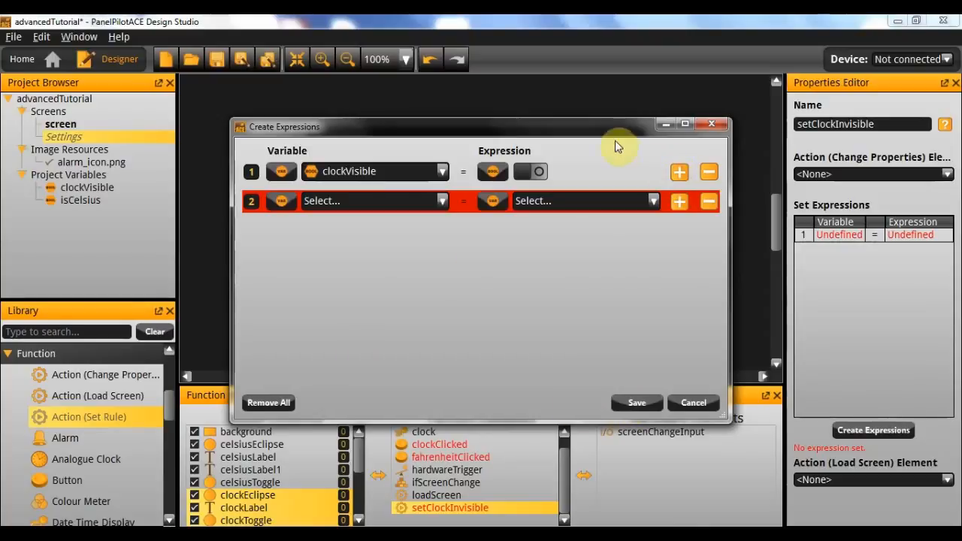
click(280, 201)
click(298, 232)
click(353, 201)
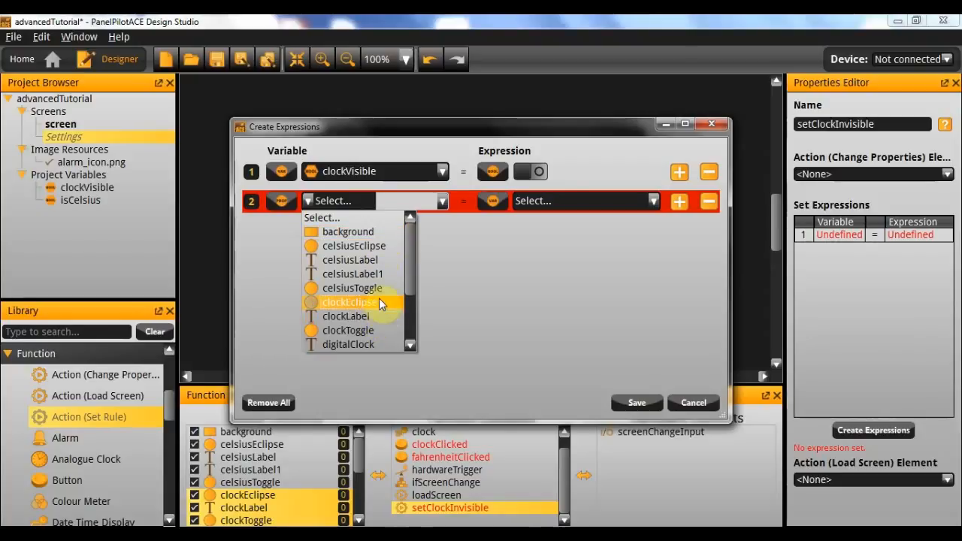
click(380, 330)
click(410, 201)
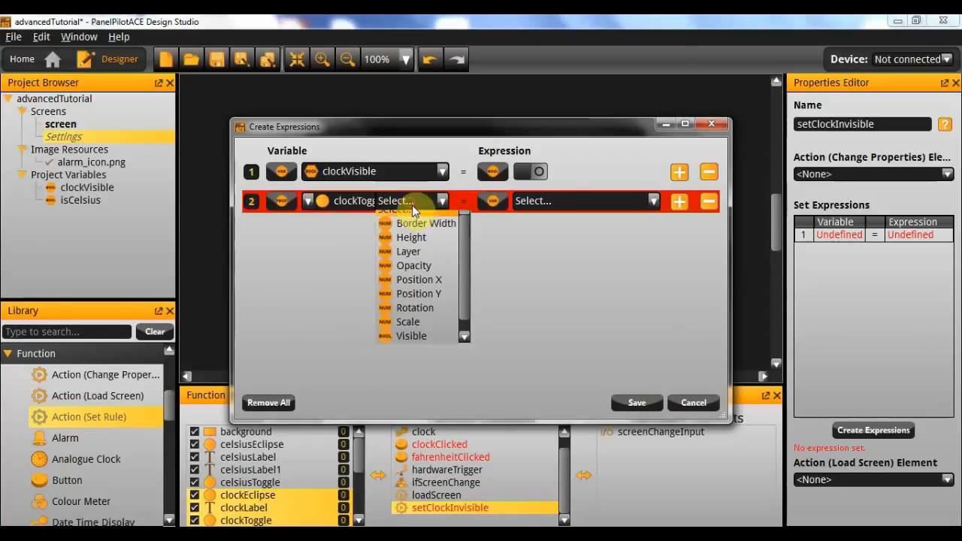
click(430, 340)
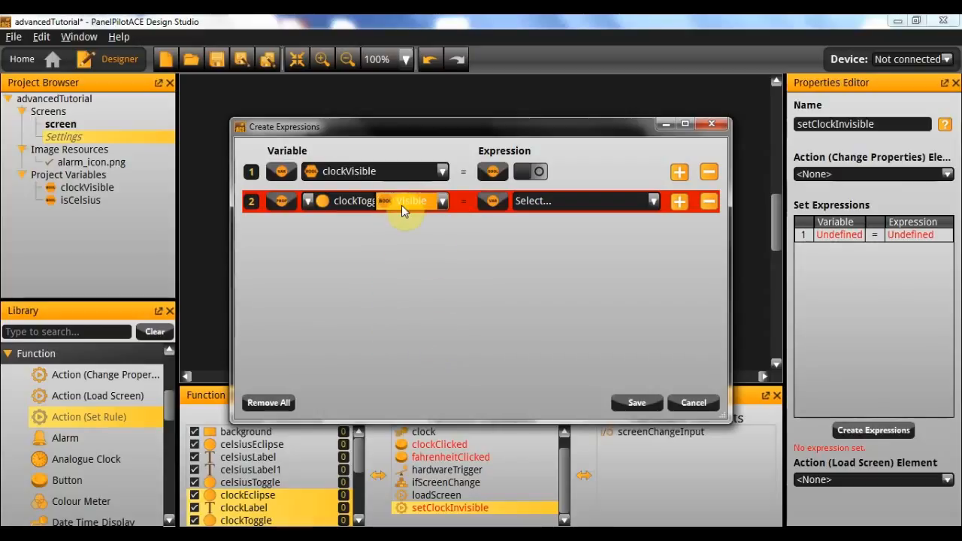
click(494, 201)
click(531, 268)
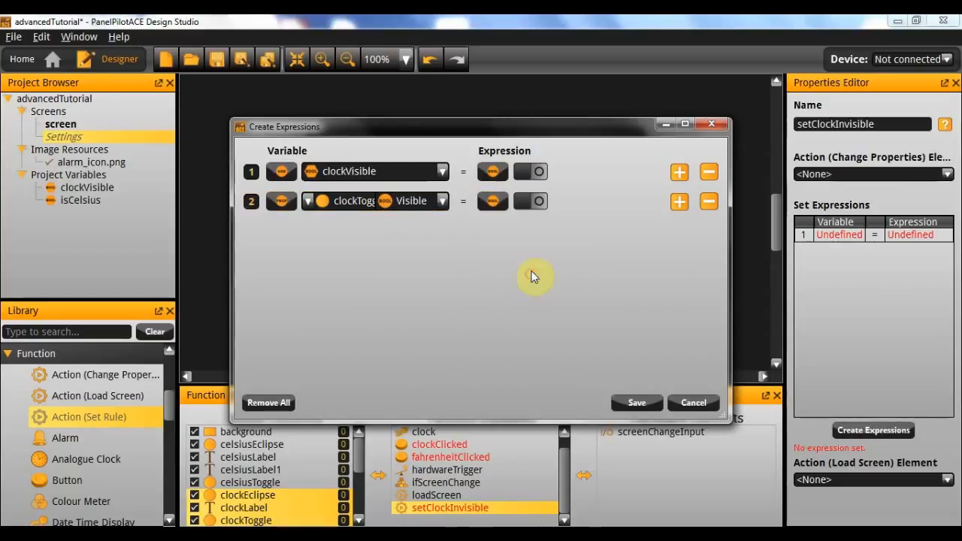
click(638, 402)
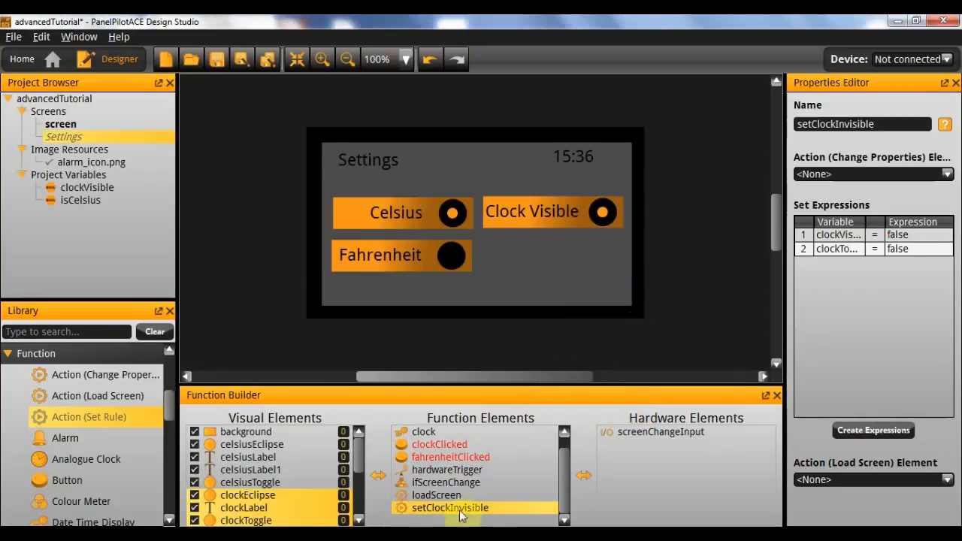
- Add a third expression to setClockInvisible setting the Visible property of digitalClock to Boolean false, and save it
click(602, 215)
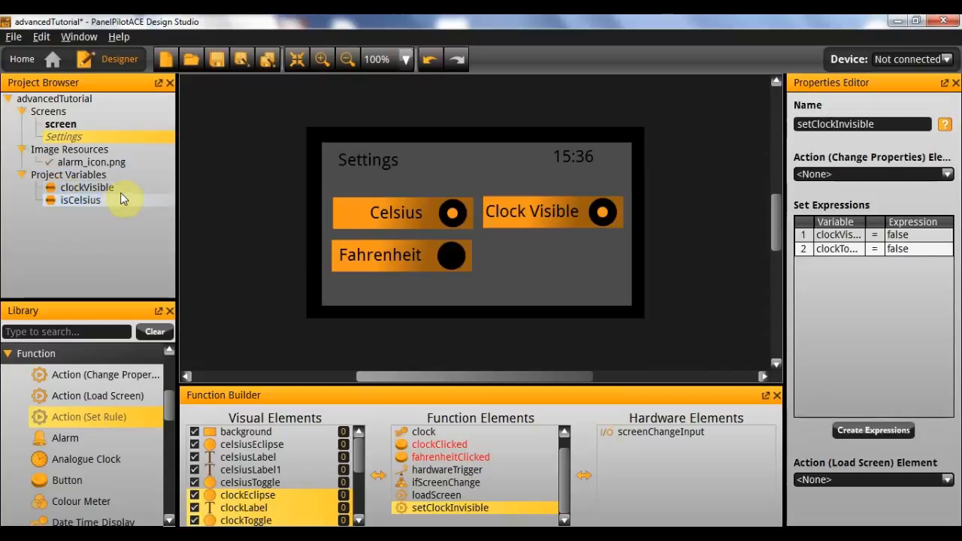
double_click(855, 249)
click(679, 202)
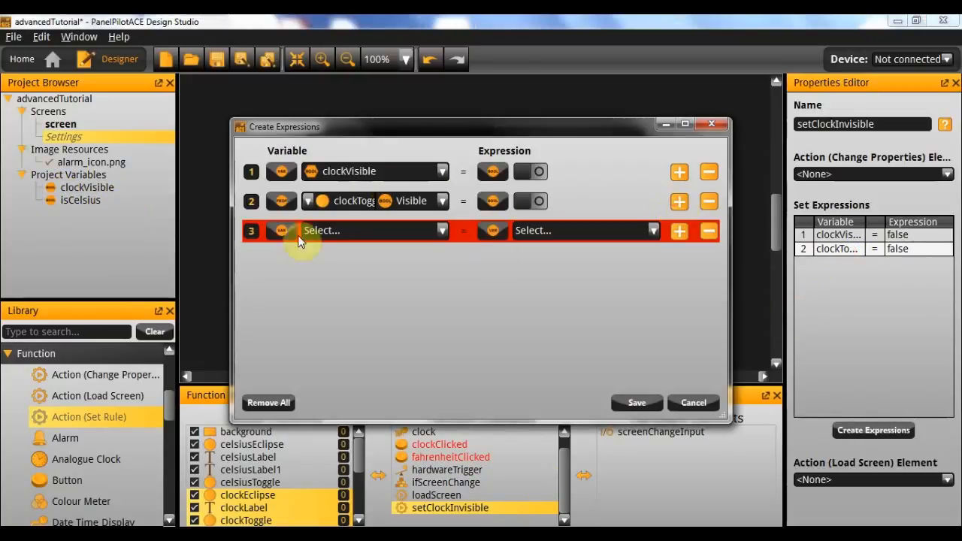
click(276, 230)
click(327, 264)
click(315, 233)
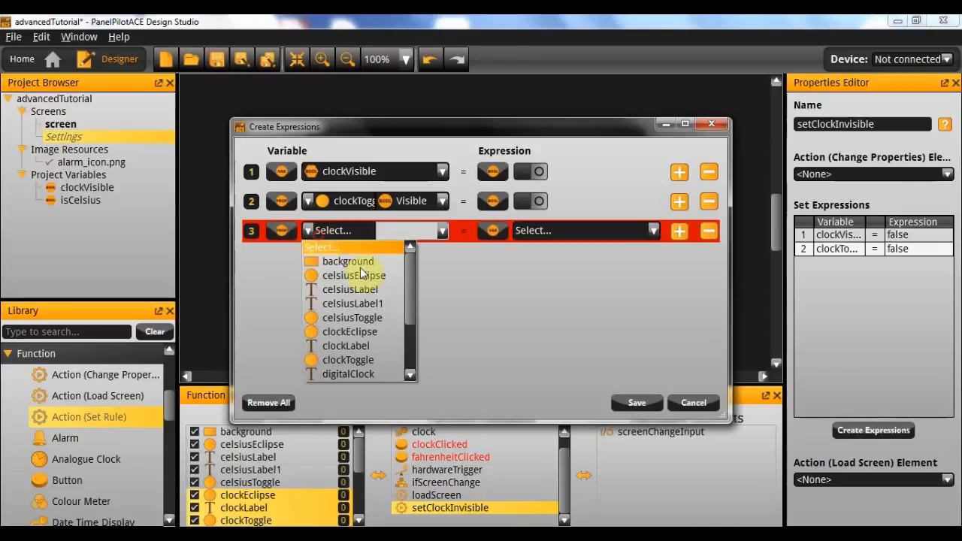
click(378, 372)
click(413, 230)
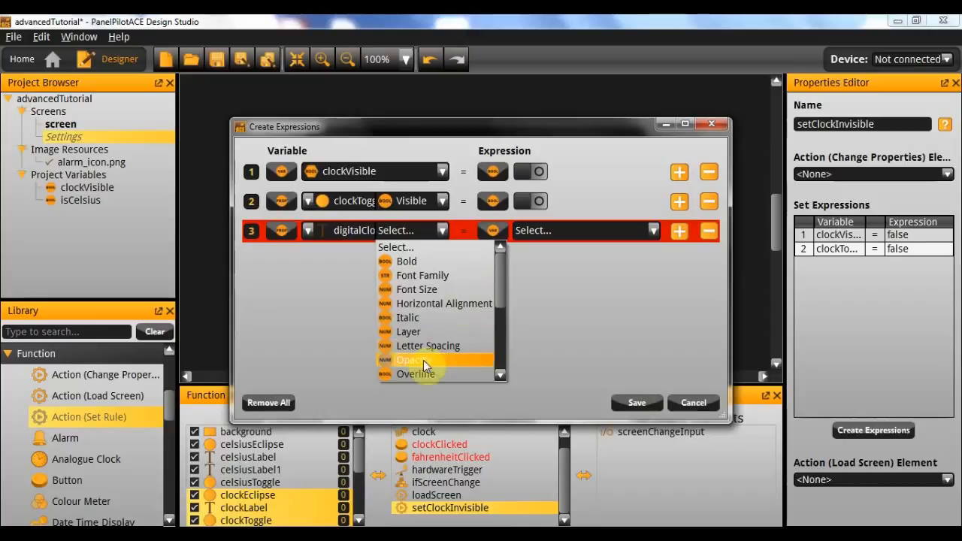
scroll(418, 359, down, 1)
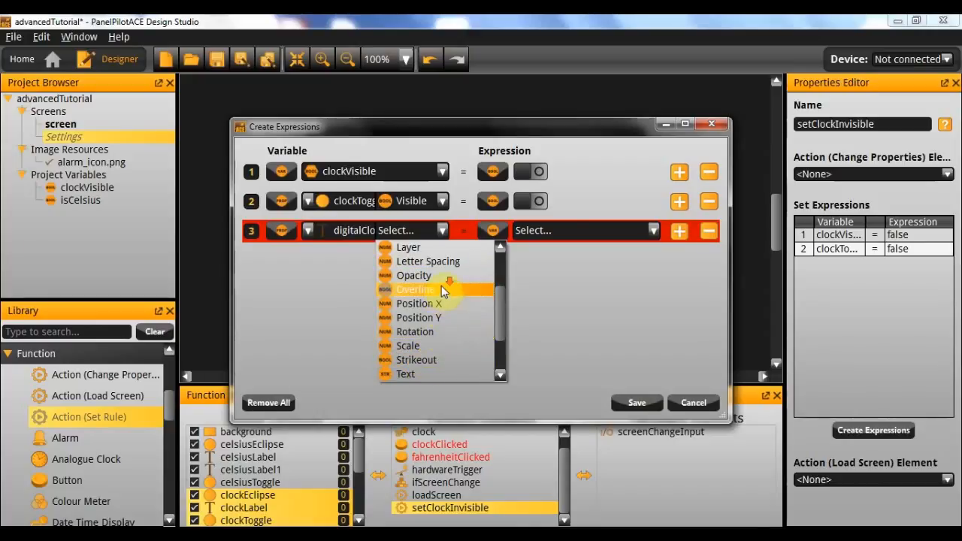
scroll(438, 323, down, 2)
click(432, 361)
click(494, 231)
click(528, 297)
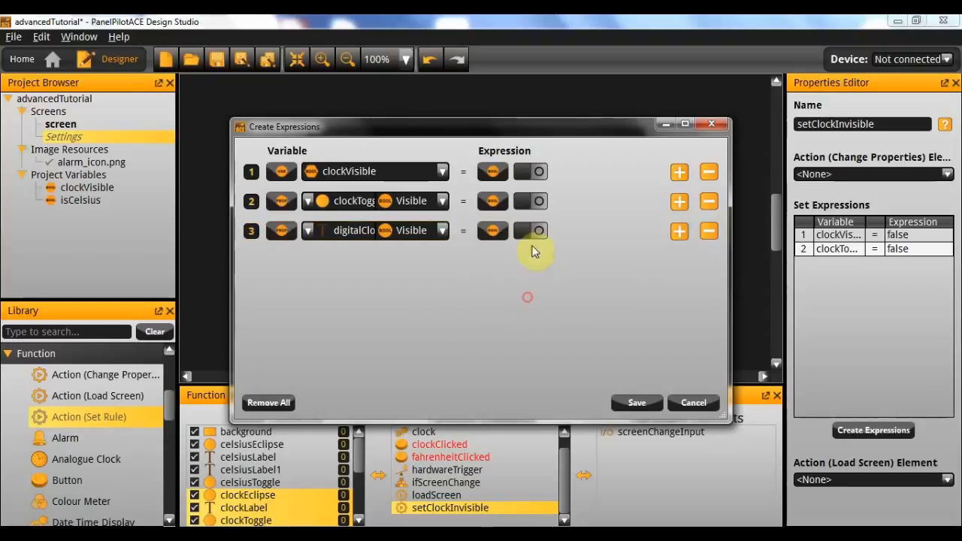
click(637, 403)
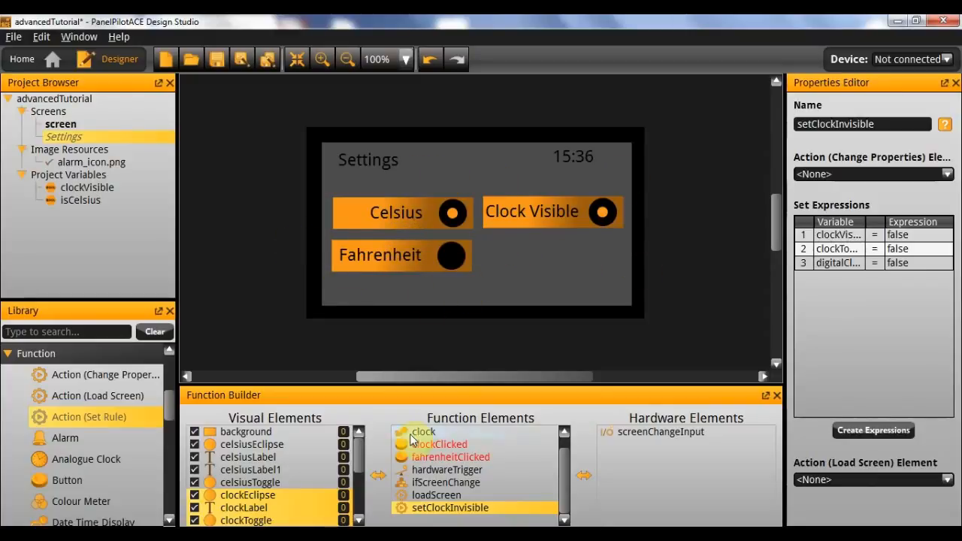
- Add another Action (Set Rule) element to the Settings screen's function elements and name it setClockVisible
drag(118, 412, 489, 506)
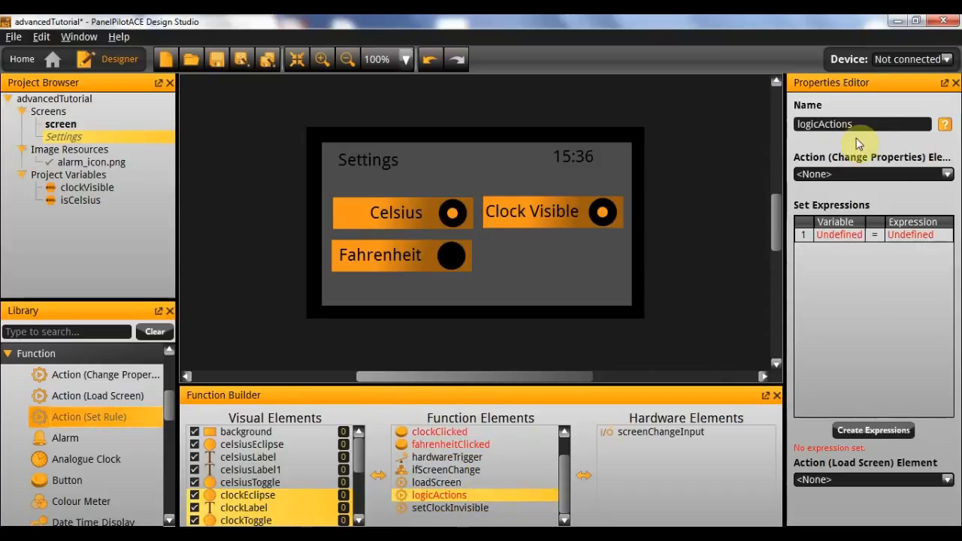
double_click(875, 124)
text(setClockVisible)
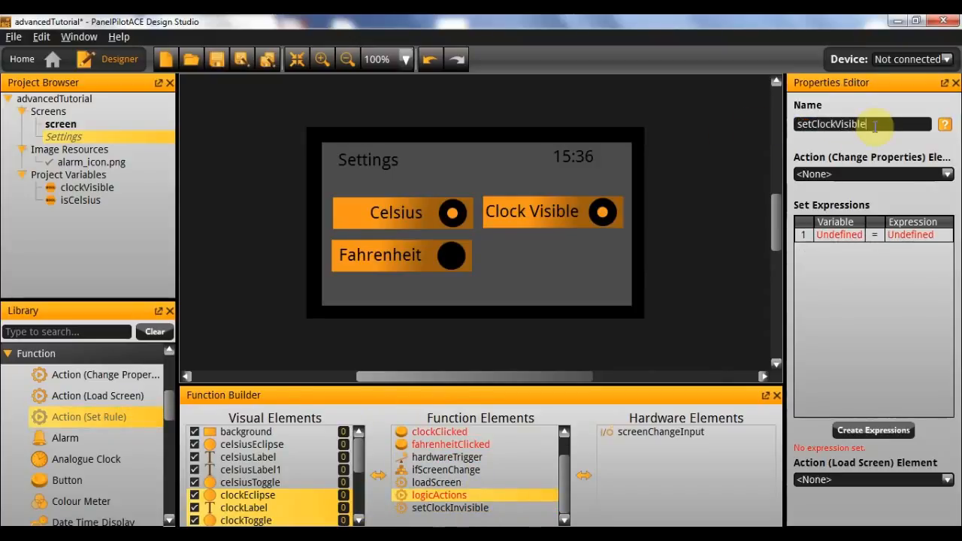
key(Return)
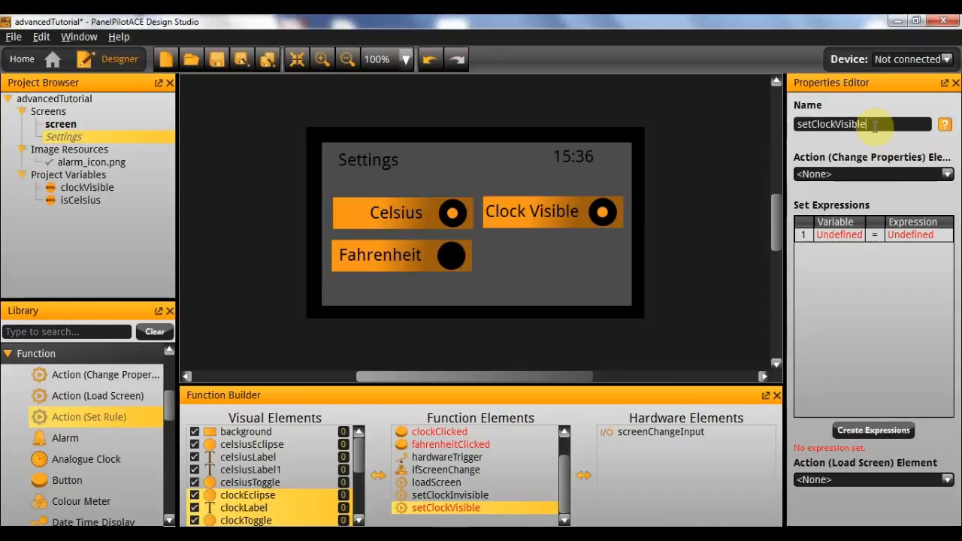
- Create a first expression for setClockVisible that sets the clockVisible variable to the Boolean value true
double_click(847, 234)
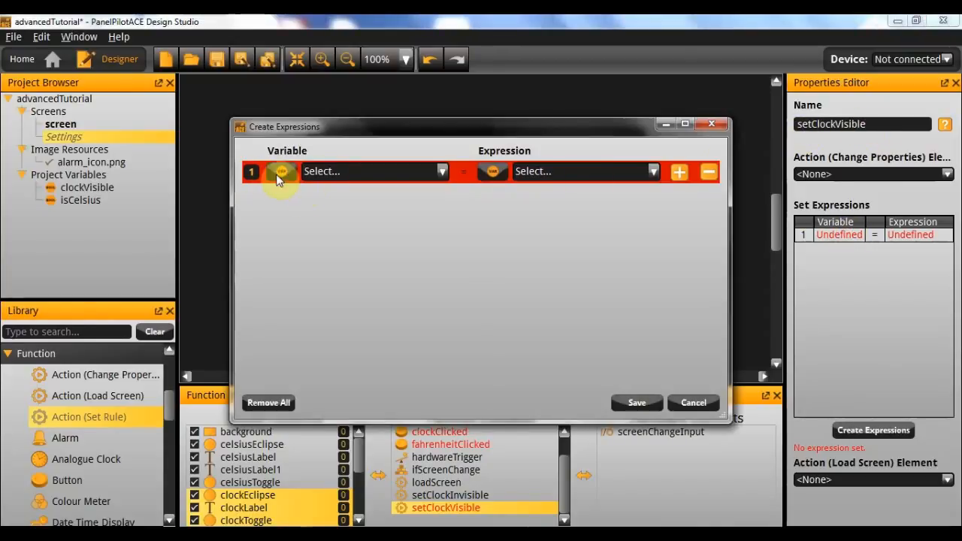
click(328, 172)
click(354, 201)
click(493, 172)
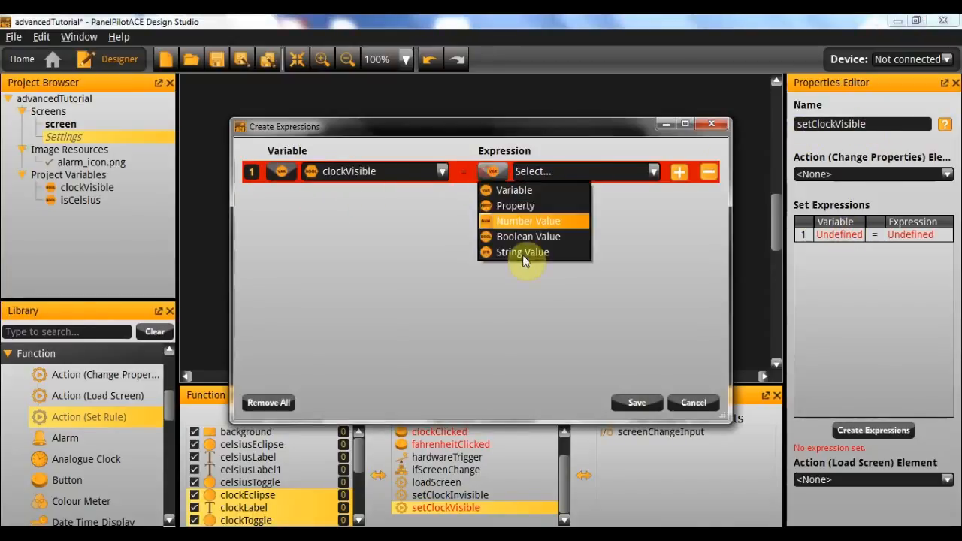
click(518, 234)
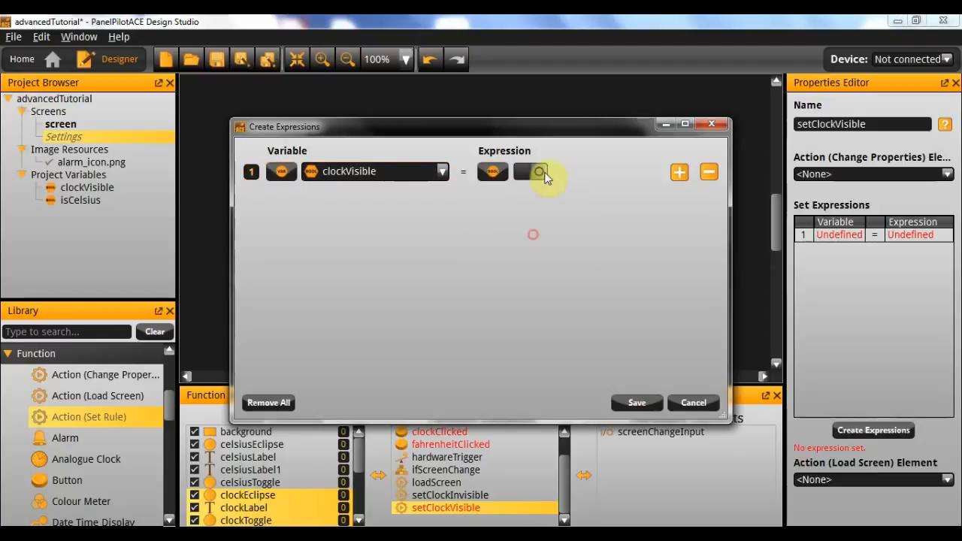
- Add a second expression to setClockVisible setting the Visible property of clockToggle to Boolean true
click(678, 173)
click(290, 202)
click(313, 232)
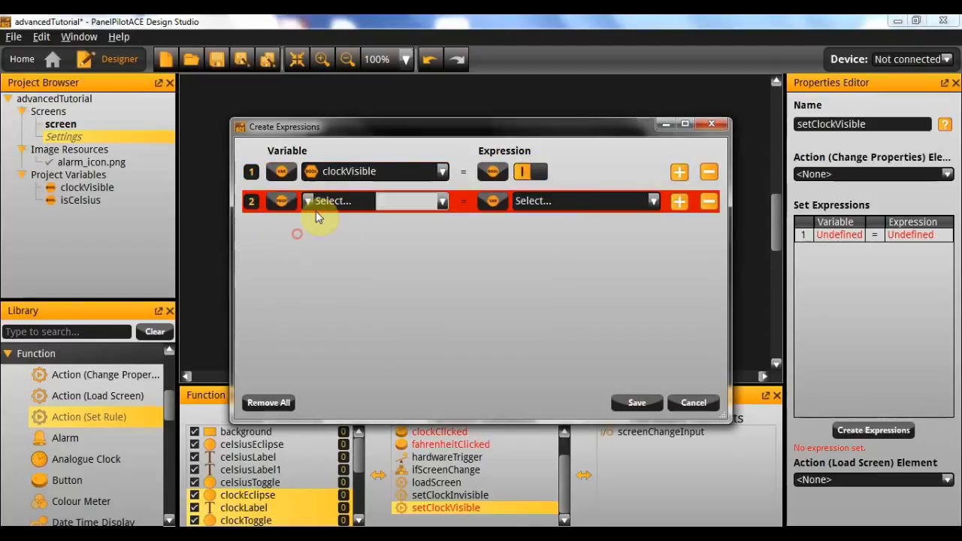
click(331, 202)
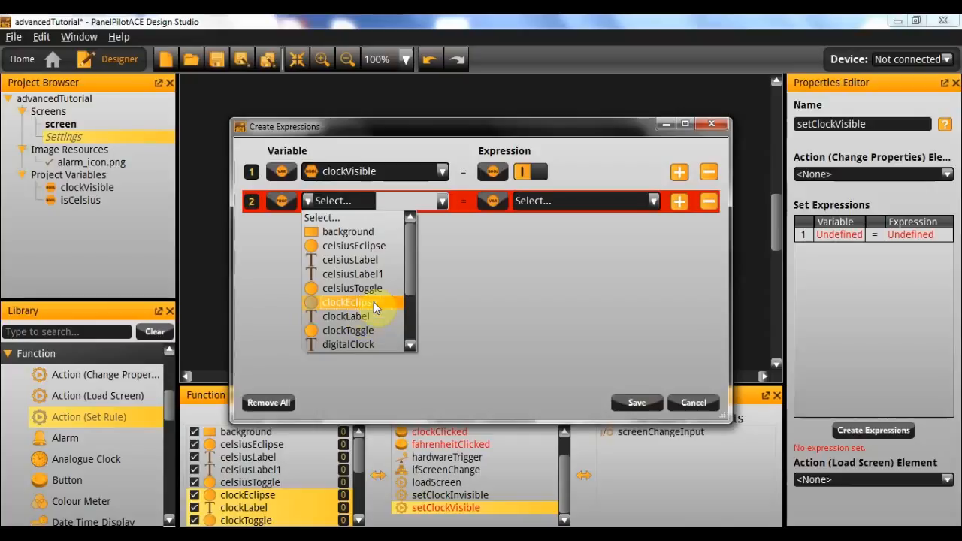
click(376, 331)
click(411, 202)
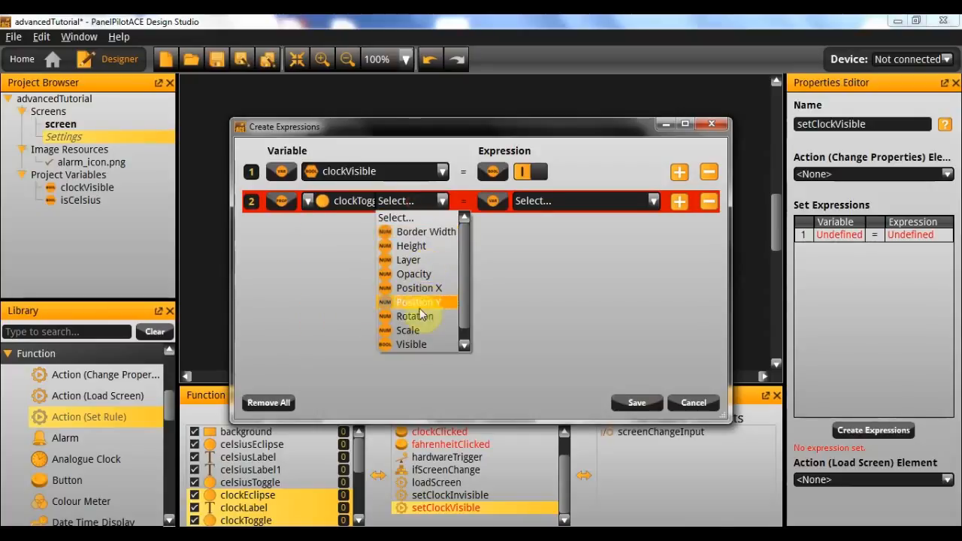
click(411, 344)
click(494, 201)
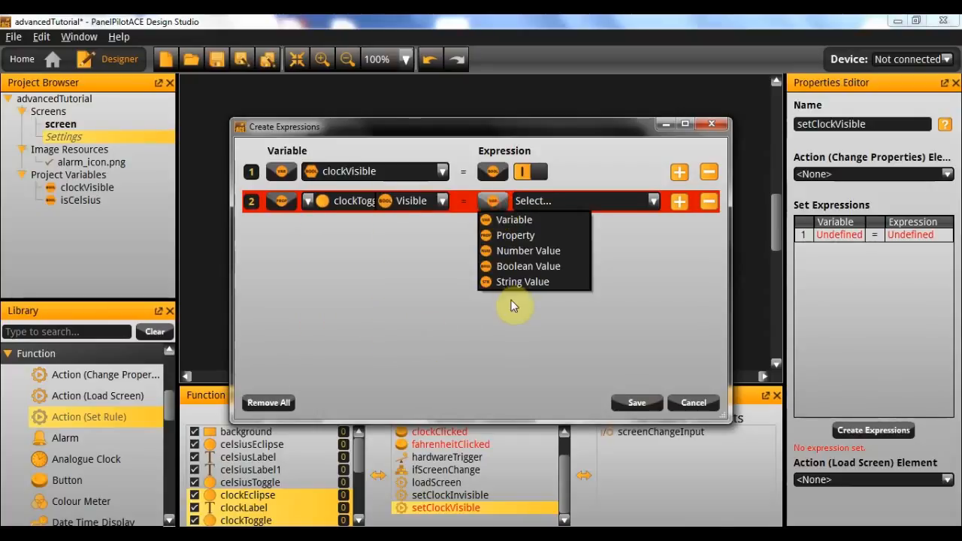
click(527, 268)
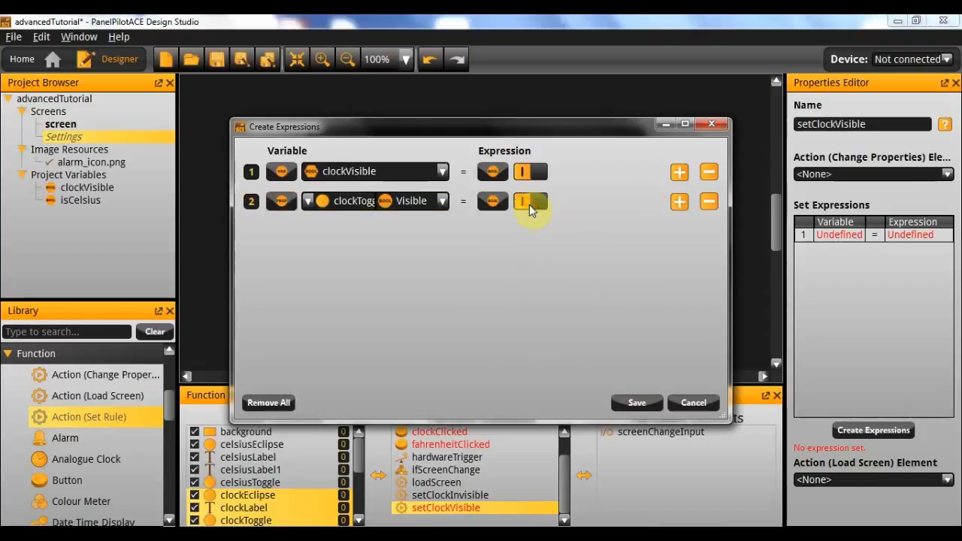
- Add a third expression to setClockVisible setting the Visible property of digitalClock to Boolean true, and save the expressions
click(680, 202)
click(278, 229)
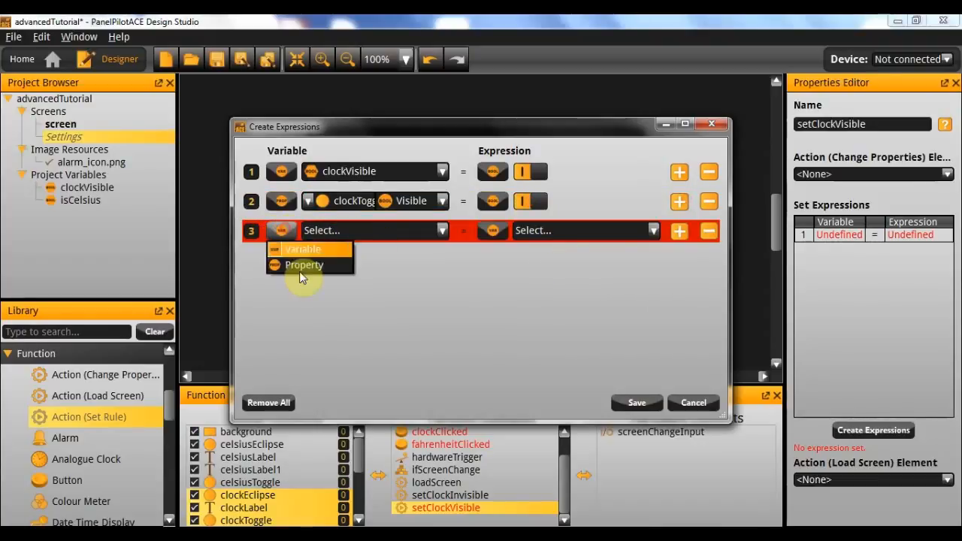
click(299, 272)
click(335, 234)
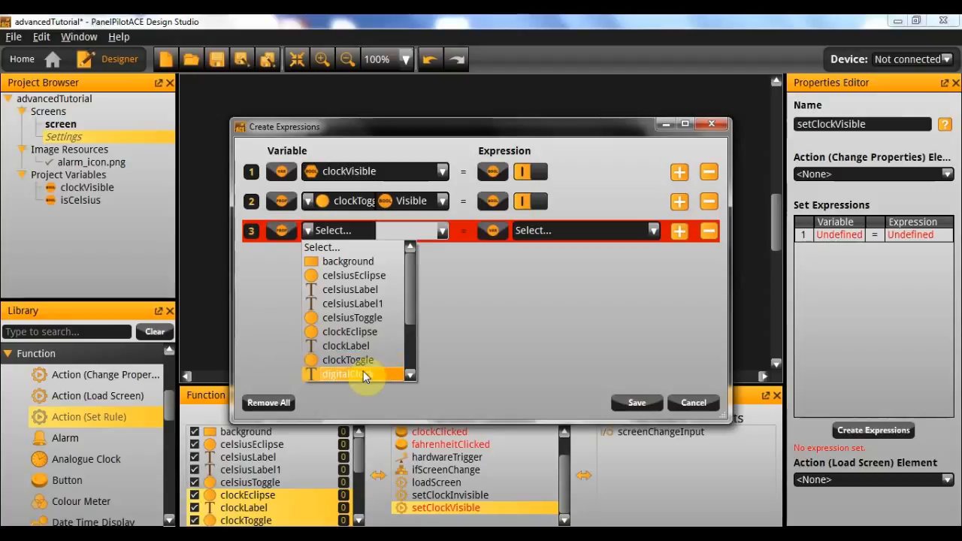
click(368, 373)
click(391, 228)
scroll(438, 360, down, 5)
click(427, 359)
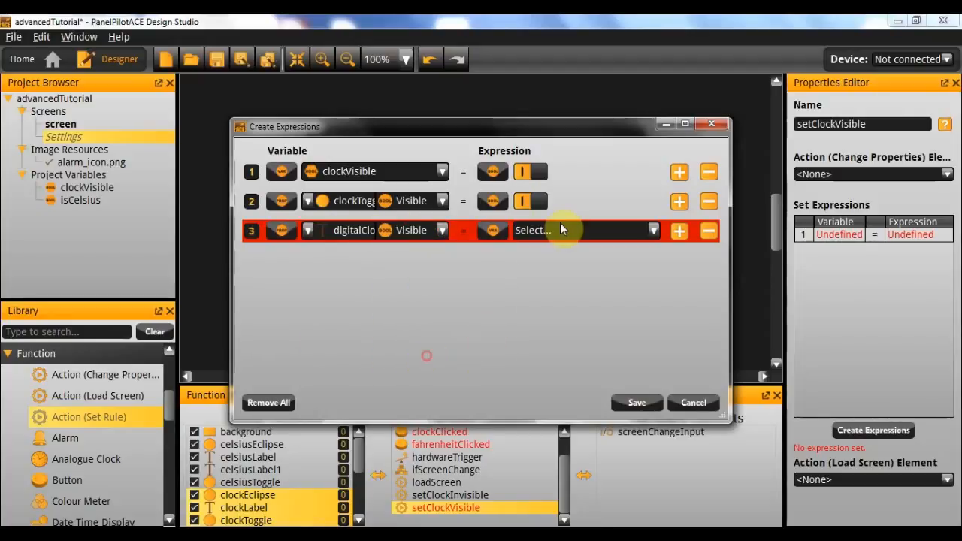
click(494, 230)
click(530, 300)
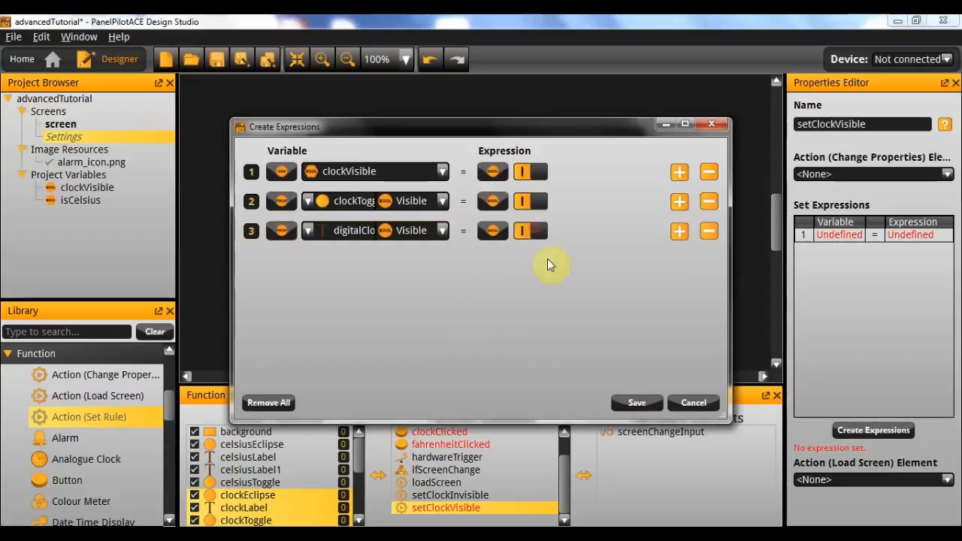
click(639, 403)
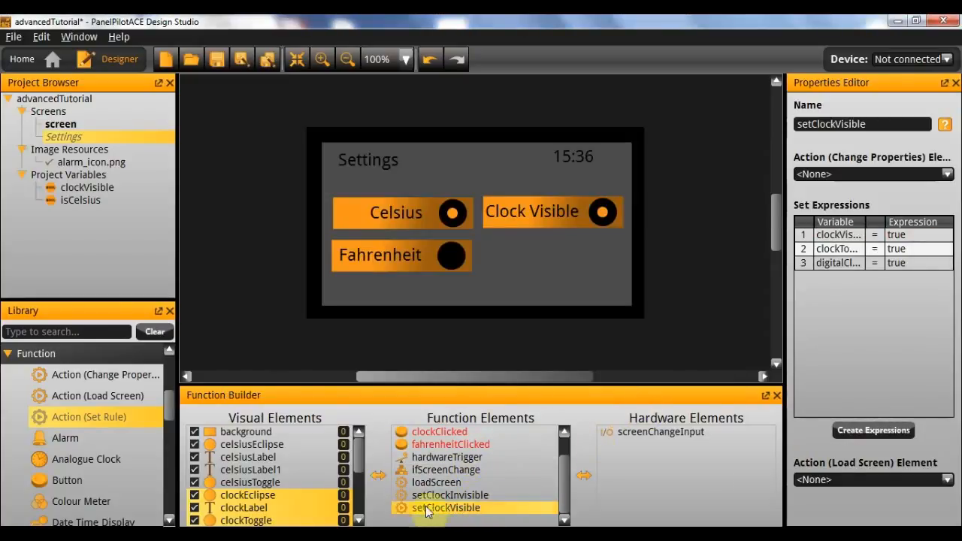
- Add two more Action (Set Rule) elements to the Settings screen's function elements and name the first one setCelsius
double_click(97, 418)
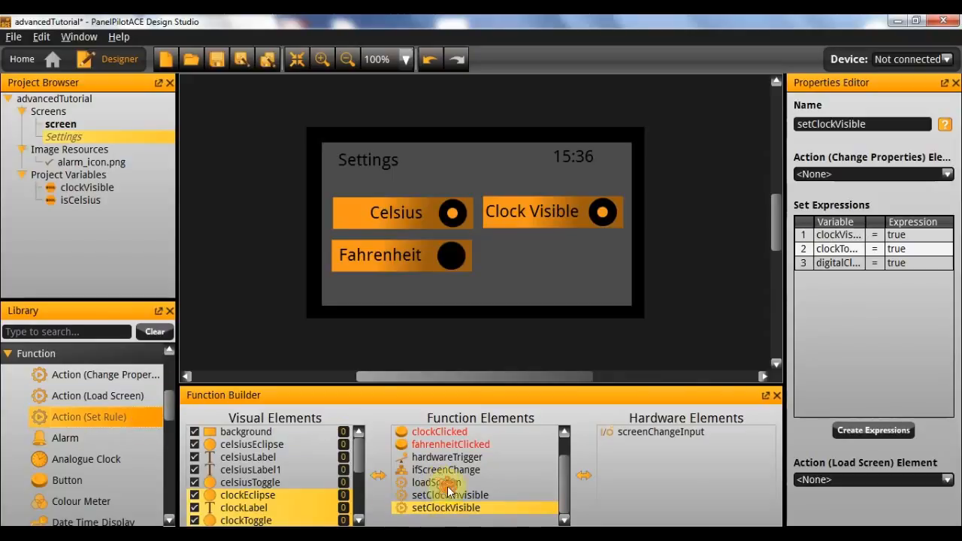
drag(97, 416, 466, 498)
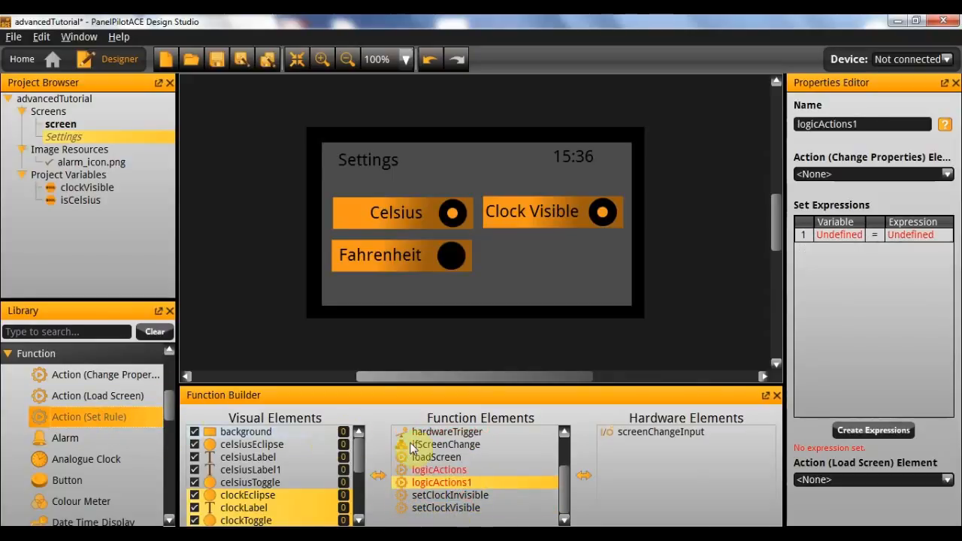
click(434, 471)
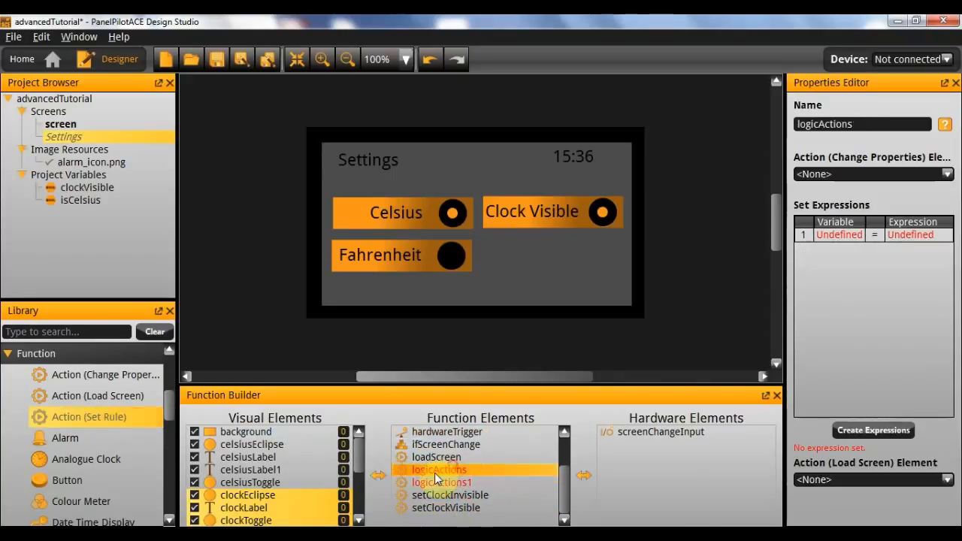
double_click(884, 120)
text(setCelsius)
key(Return)
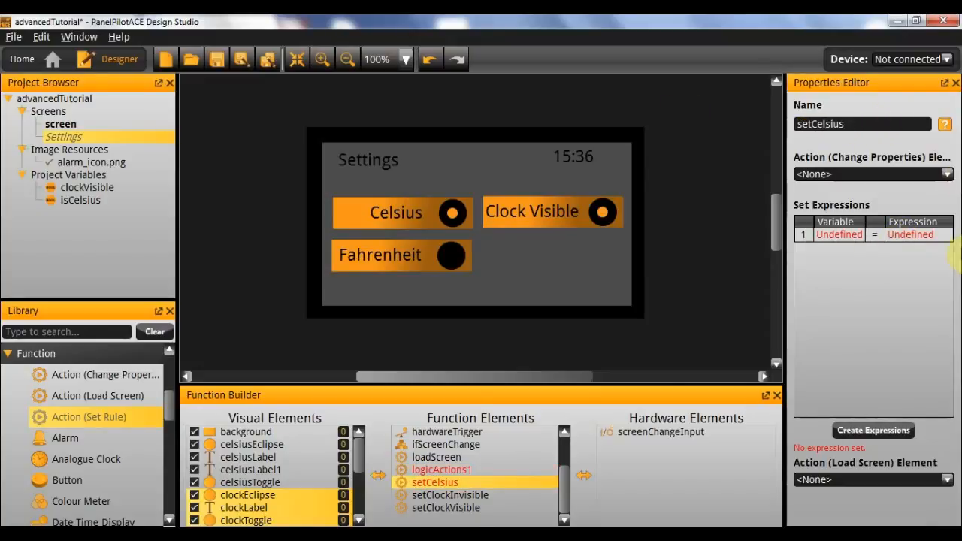
- Create a first expression for setCelsius that sets the isCelsius variable to the Boolean value true
double_click(874, 234)
click(278, 173)
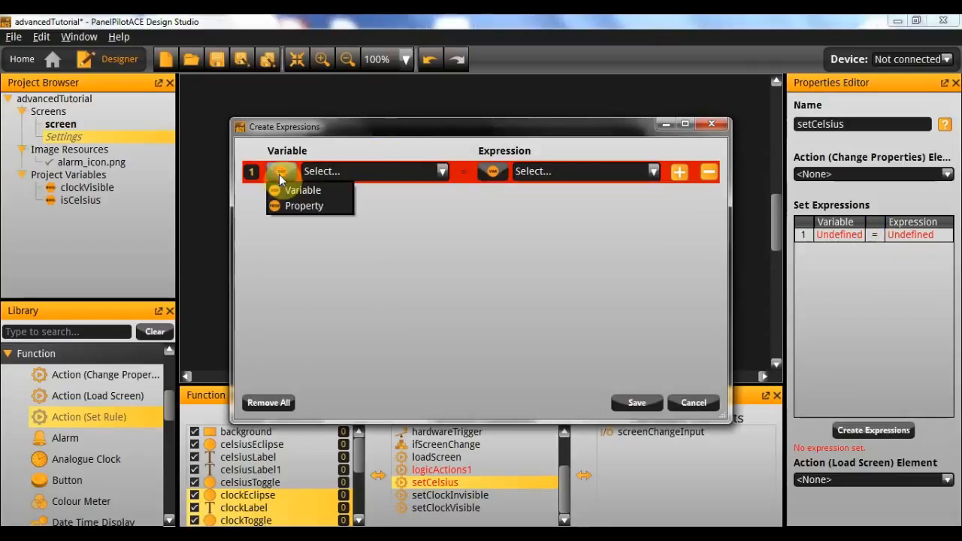
click(294, 191)
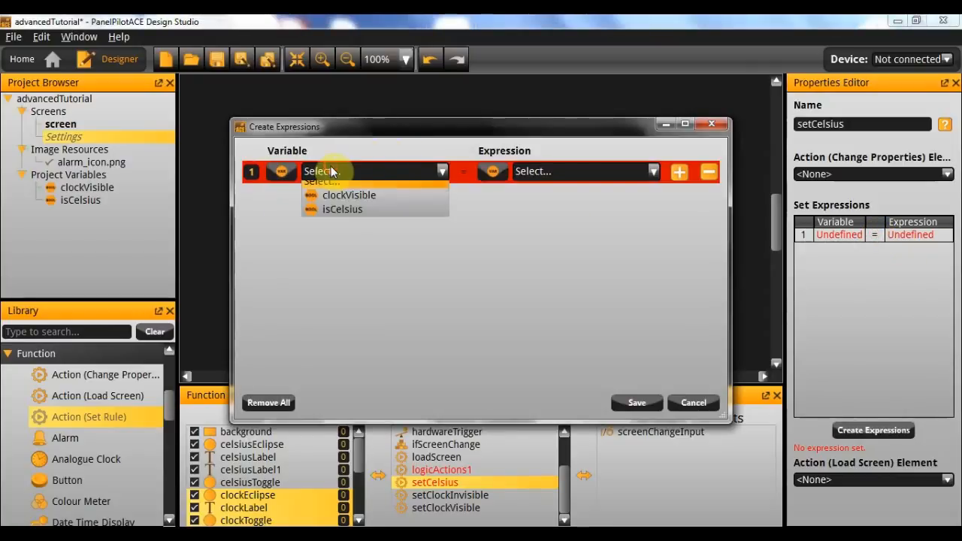
click(373, 214)
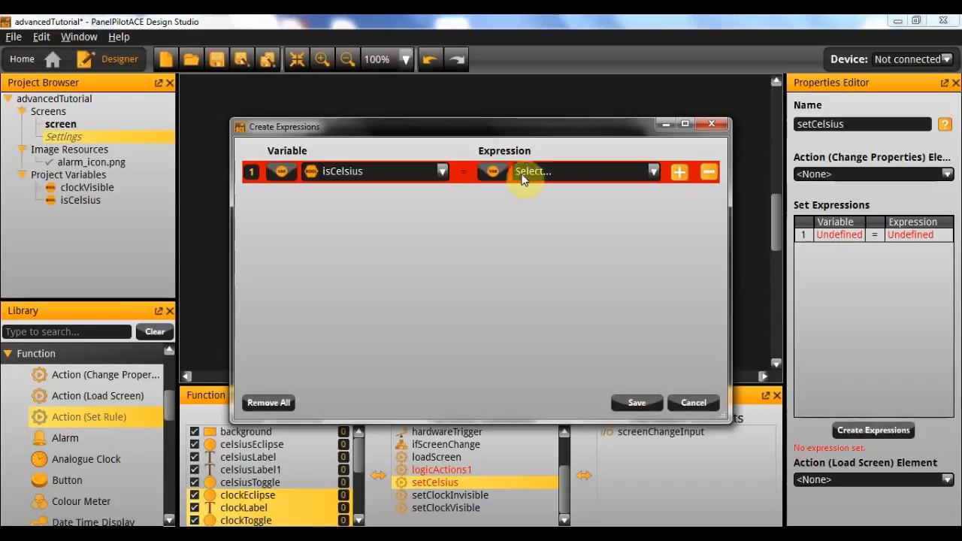
click(493, 172)
click(501, 238)
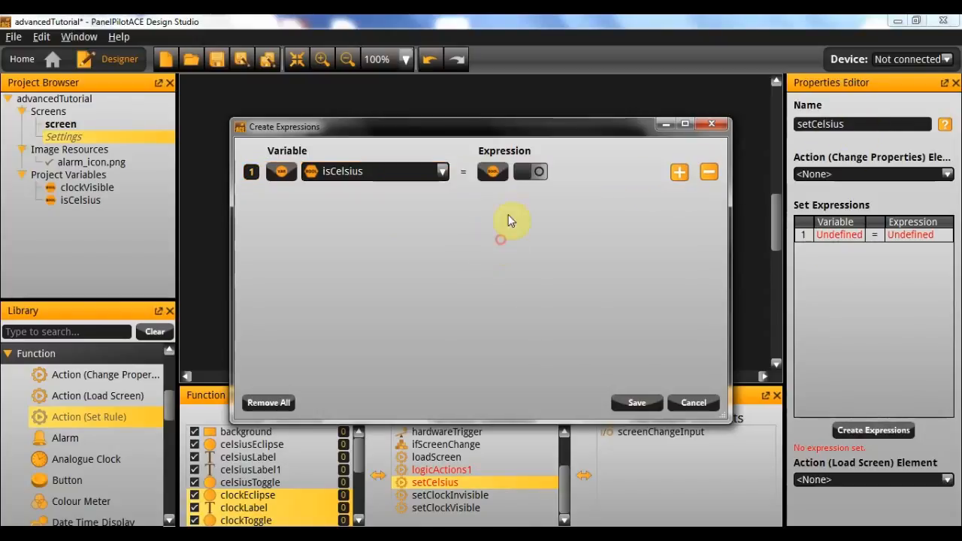
- Add a second expression to setCelsius setting the Visible property of celsiusToggle to Boolean true
click(677, 174)
drag(366, 133, 367, 257)
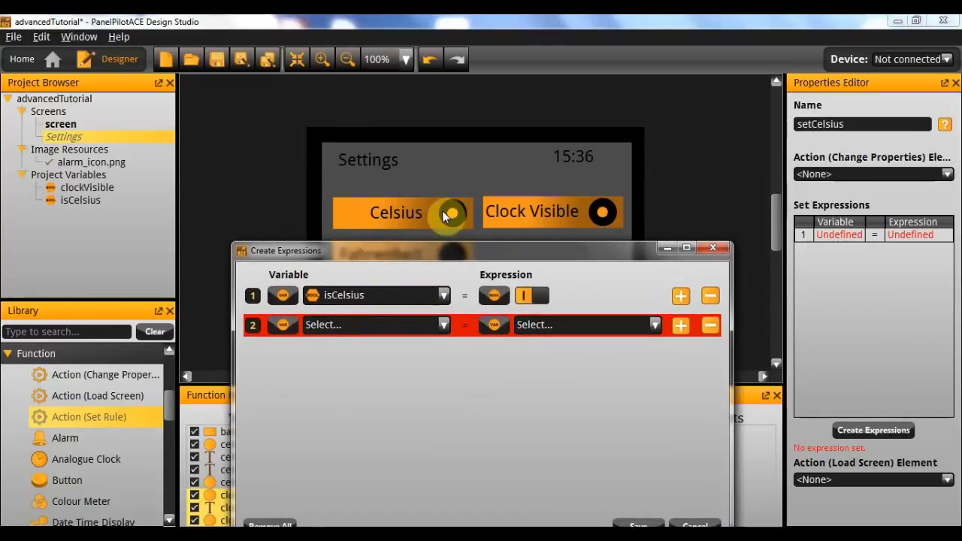
drag(426, 258, 441, 119)
click(377, 189)
click(304, 184)
click(315, 219)
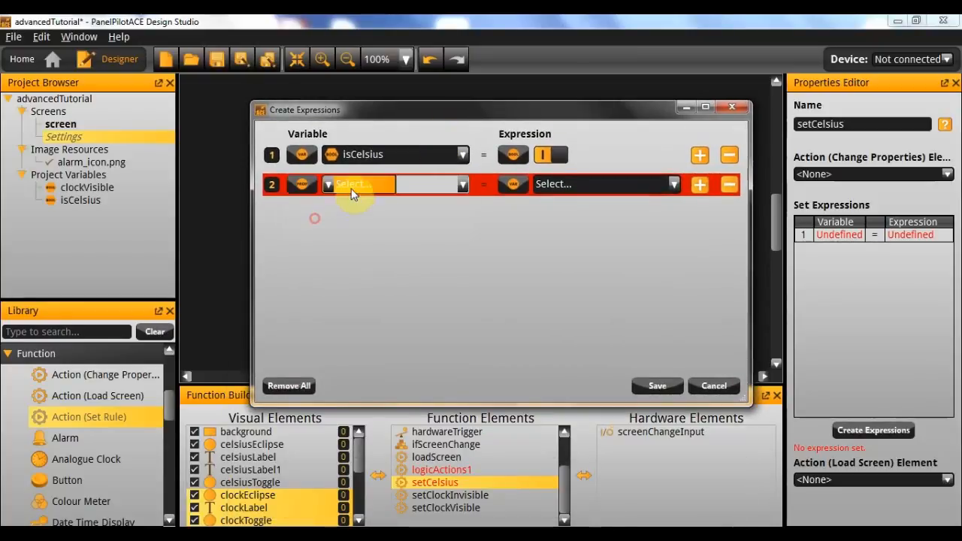
click(353, 193)
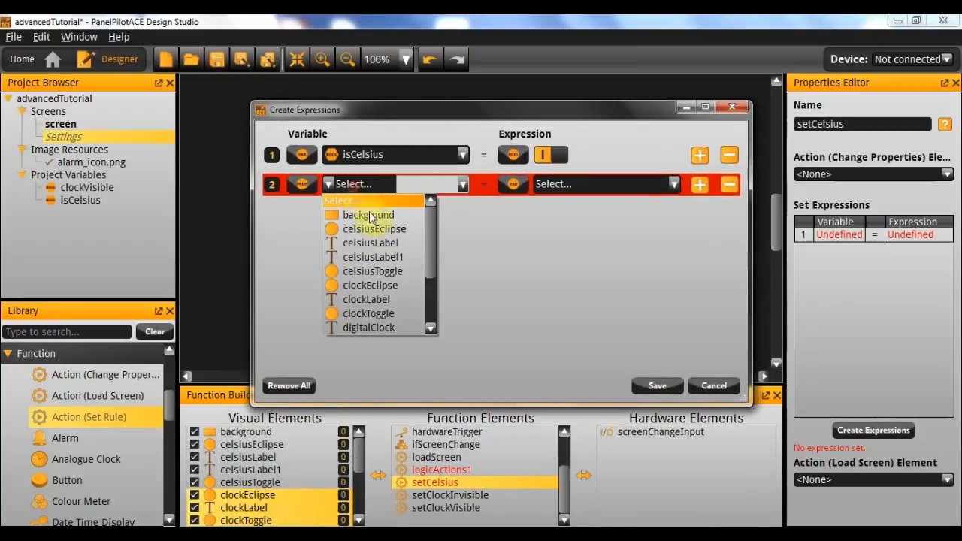
click(398, 271)
click(447, 185)
click(441, 328)
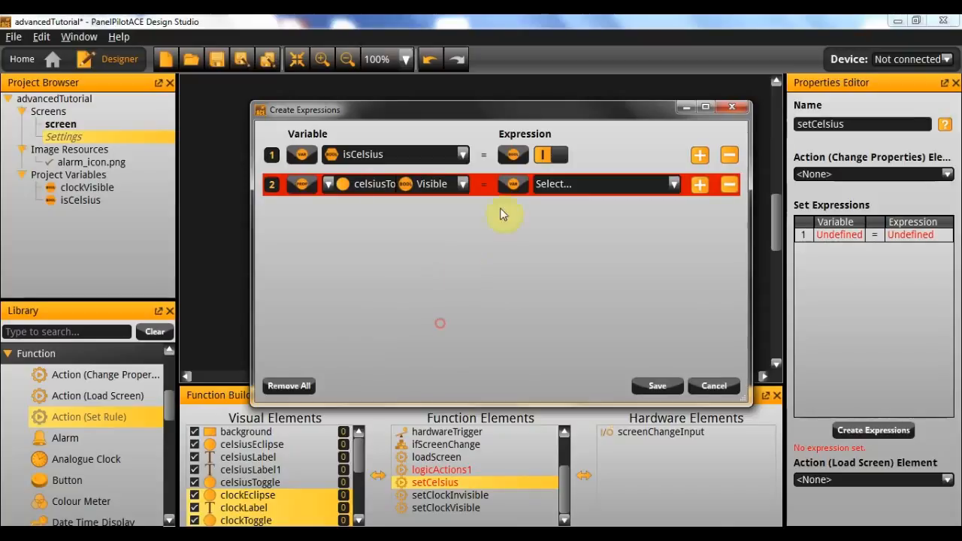
click(513, 183)
click(544, 251)
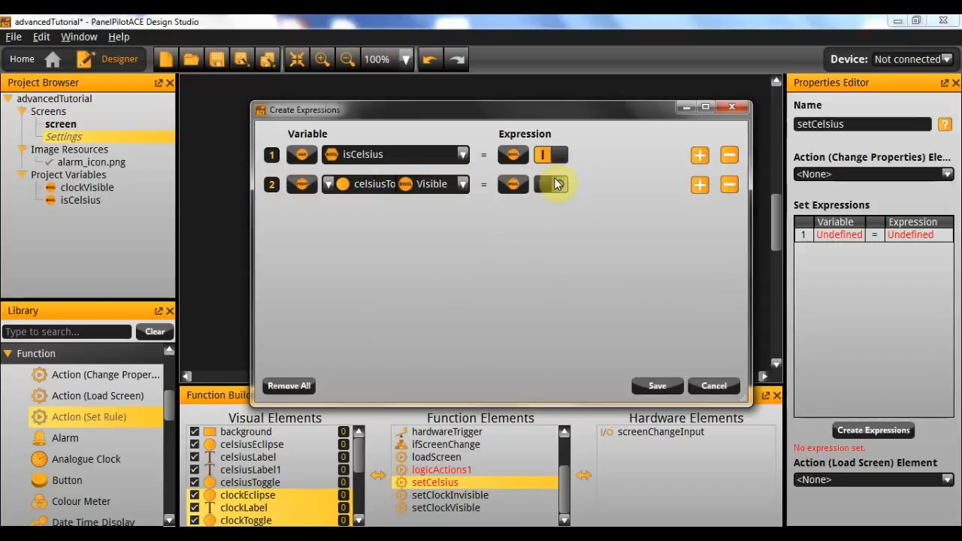
click(553, 184)
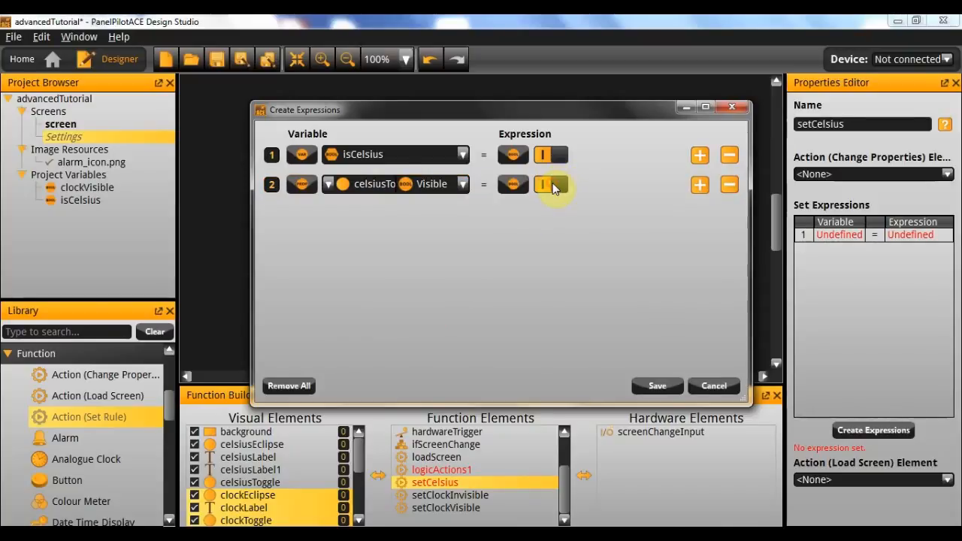
- Add a third expression to setCelsius setting the Visible property of FahrenheitToggle to Boolean false, and save the expressions
click(697, 193)
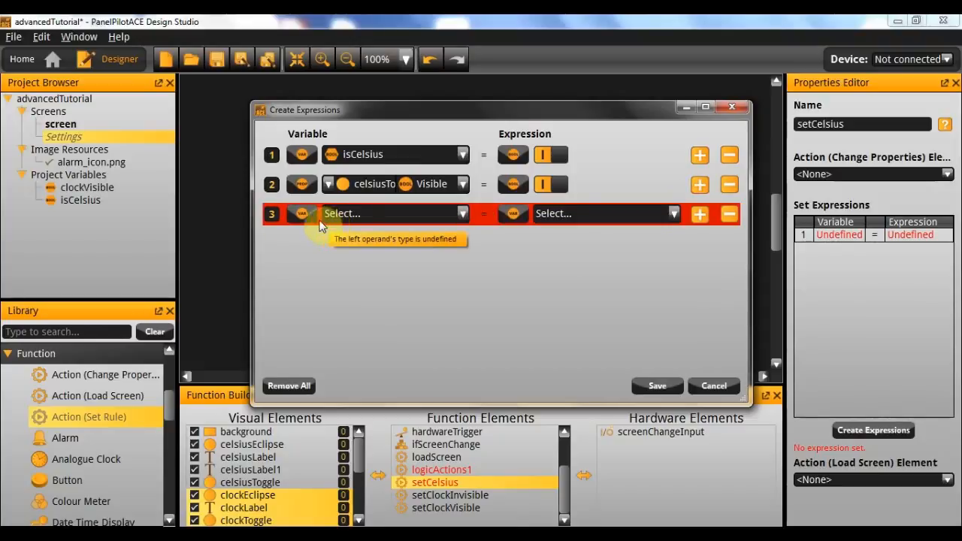
click(302, 214)
click(319, 243)
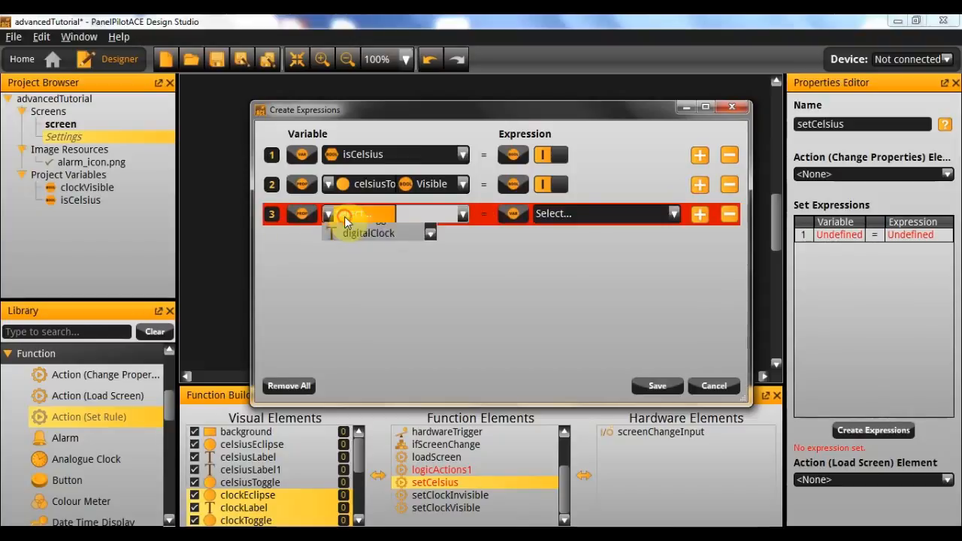
click(344, 217)
scroll(385, 345, down, 1)
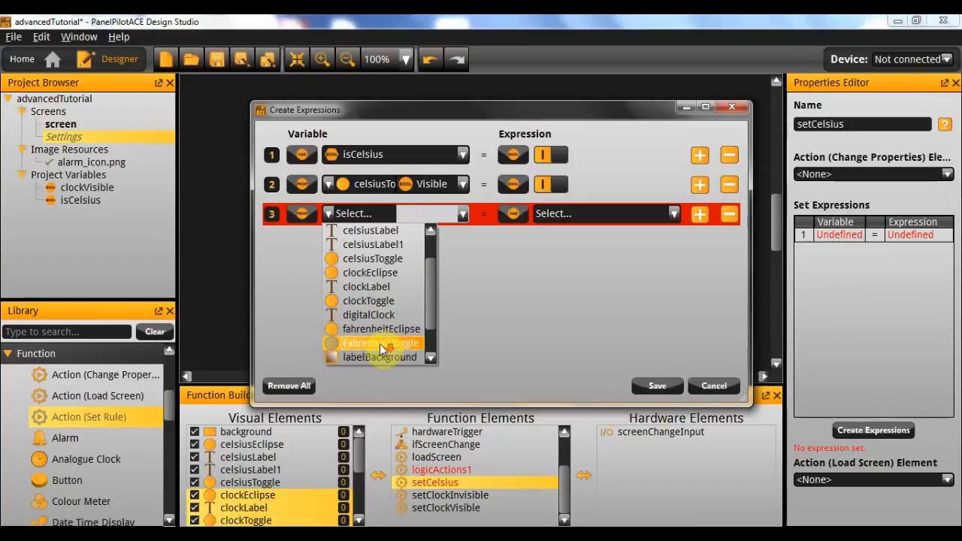
click(380, 344)
click(431, 214)
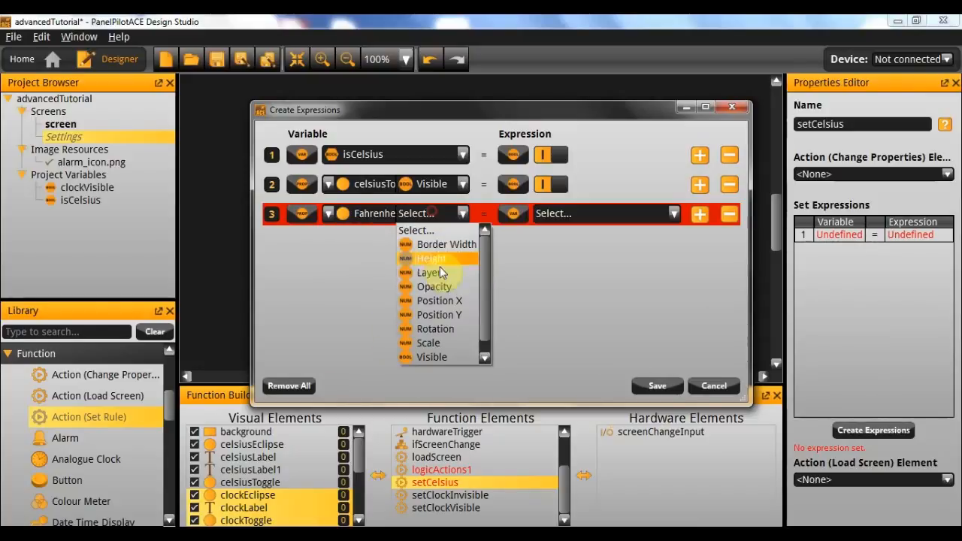
click(433, 358)
click(513, 214)
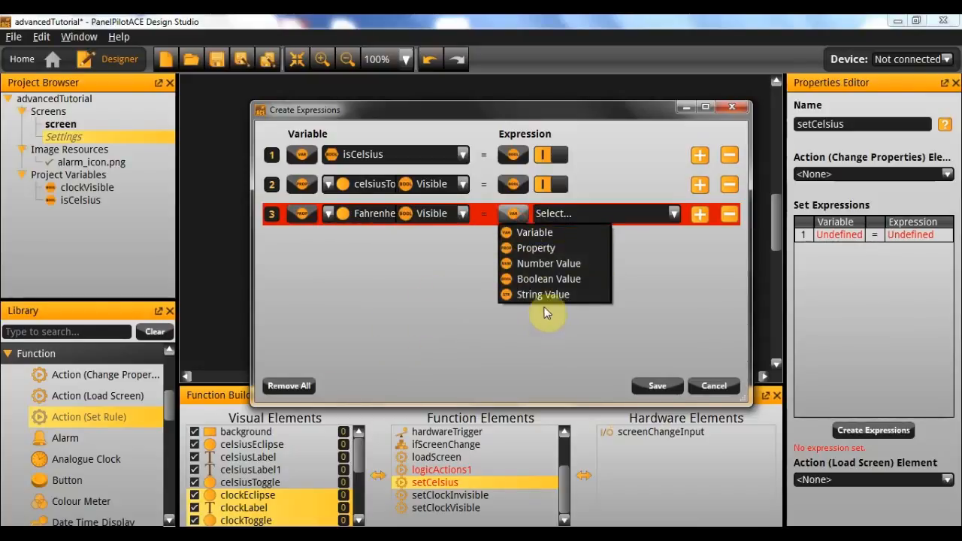
click(546, 281)
click(660, 386)
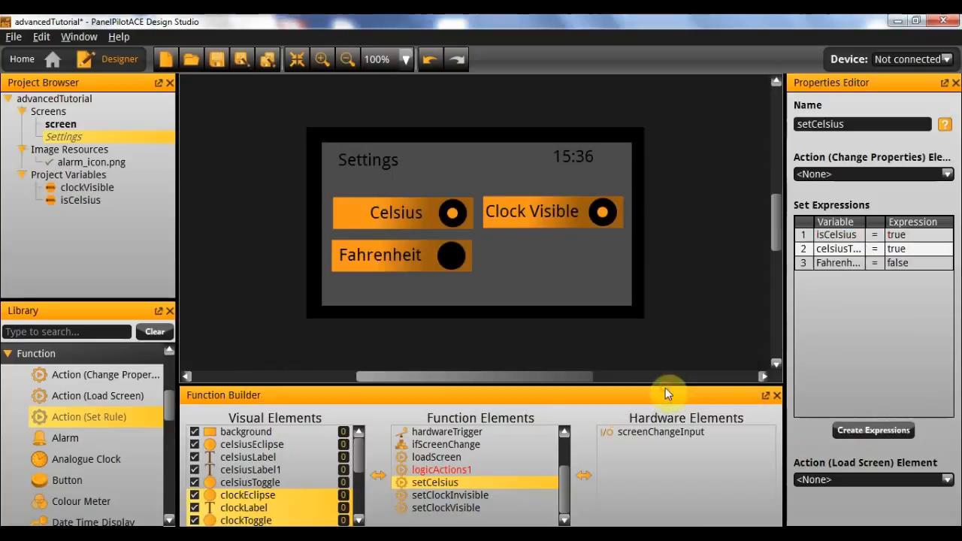
- Rename the remaining unnamed set-rule element, logicActions1, as setFahrenheit
click(439, 470)
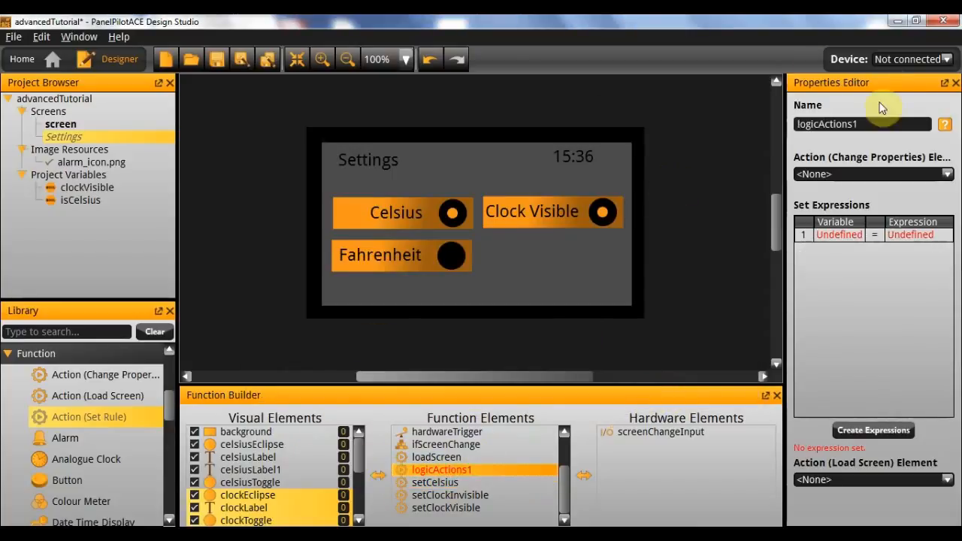
click(869, 124)
text(s)
key(ctrl+a)
text(set)
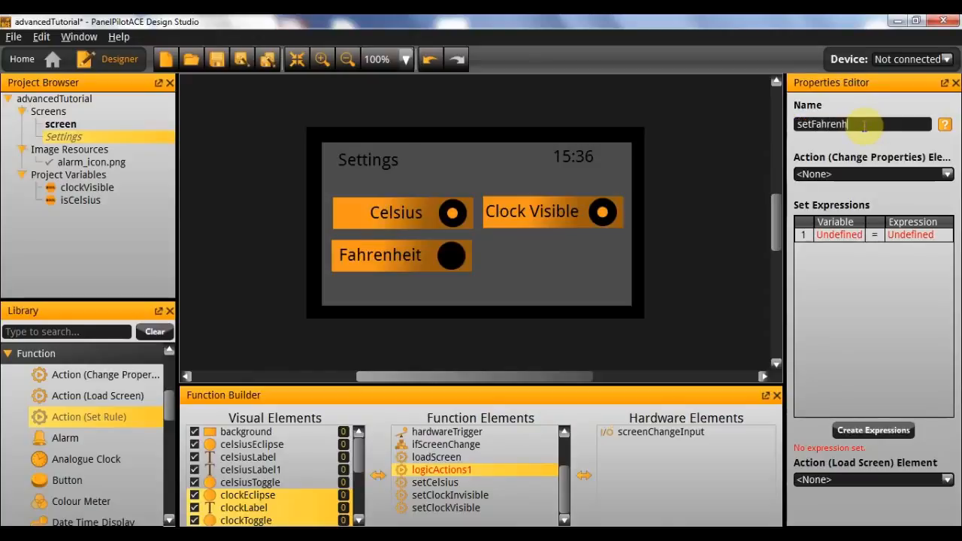
key(Return)
- Create a first expression for setFahrenheit that sets the isCelsius variable to the Boolean value false
double_click(854, 232)
click(324, 171)
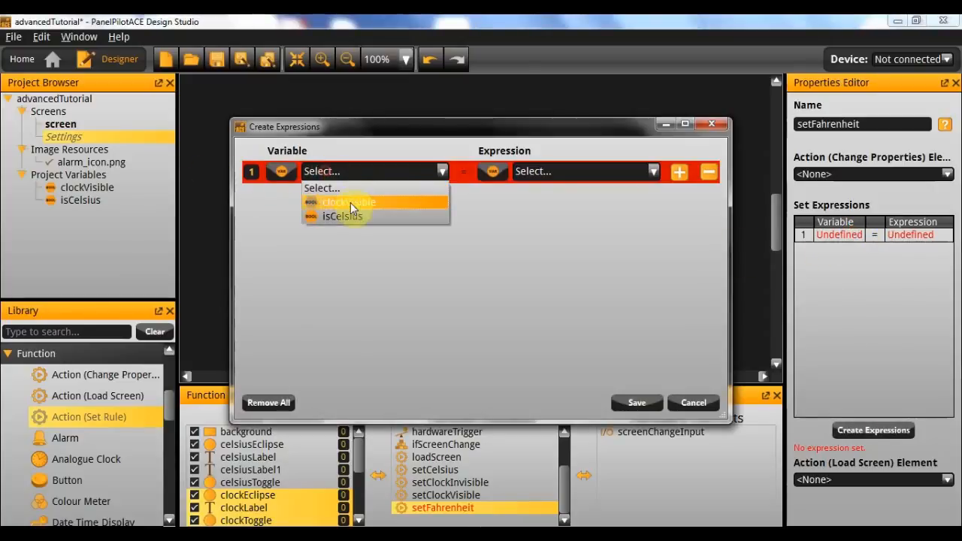
click(349, 214)
click(498, 172)
click(528, 238)
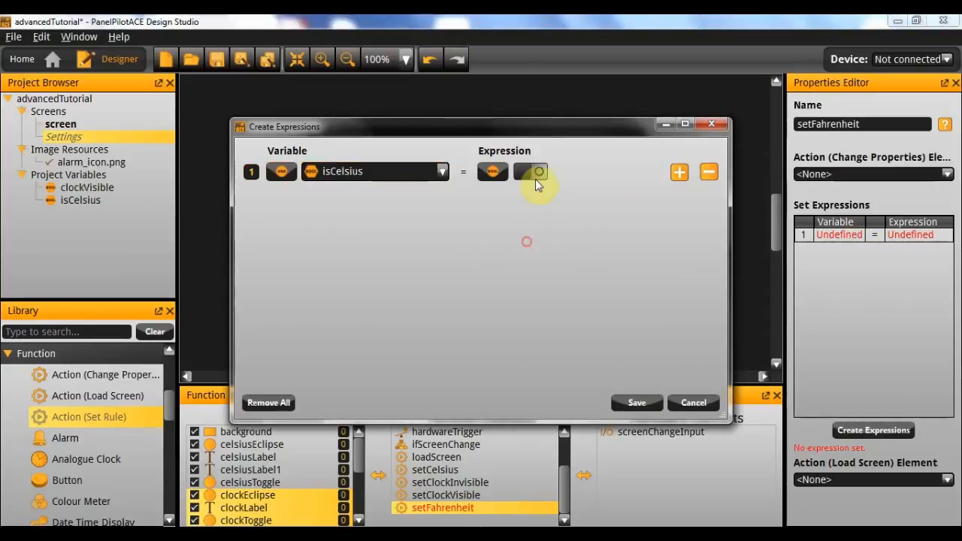
- Add a second expression to setFahrenheit setting the Visible property of celsiusToggle to Boolean false
click(679, 171)
click(278, 203)
click(290, 235)
click(353, 200)
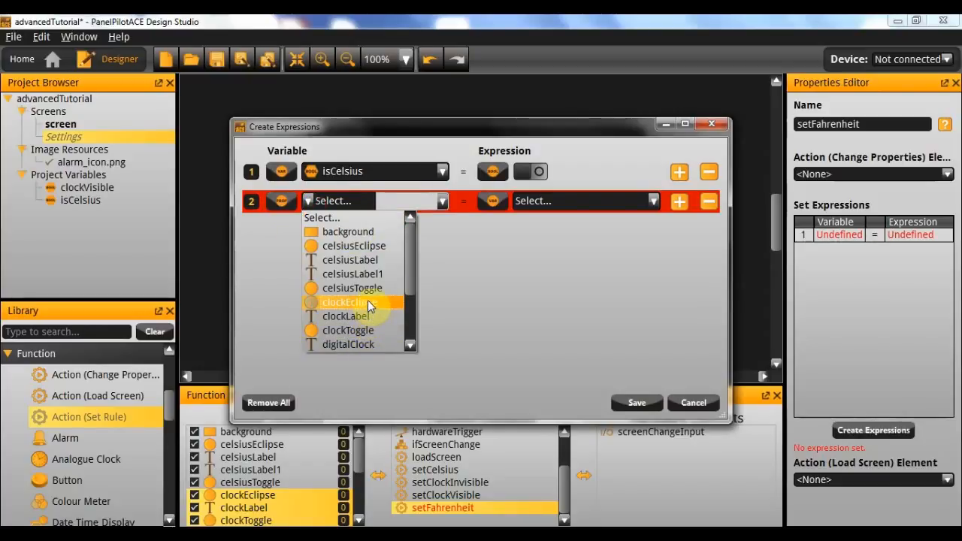
click(367, 288)
click(400, 202)
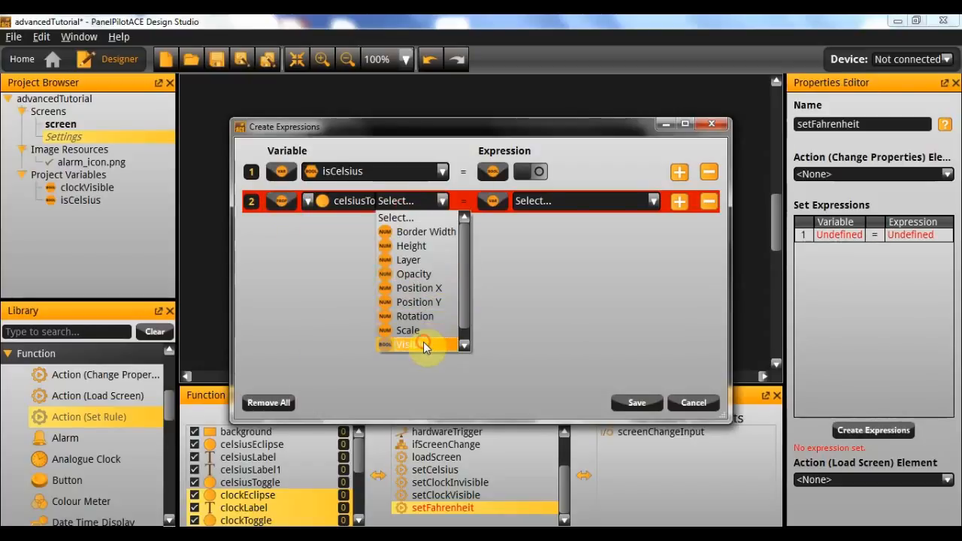
click(423, 343)
click(493, 201)
click(520, 267)
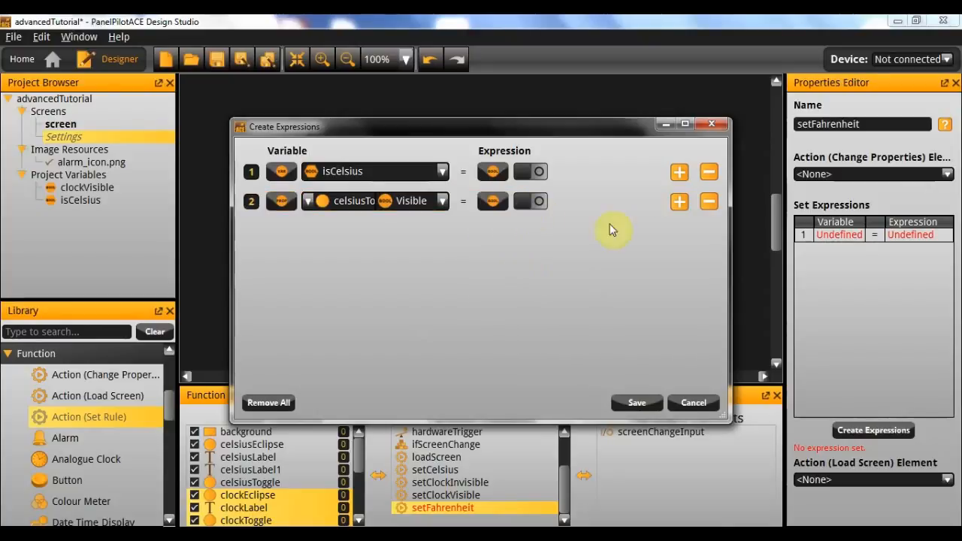
- Add a third expression to setFahrenheit setting the Visible property of FahrenheitToggle to Boolean true, and save the expressions
click(680, 202)
click(291, 233)
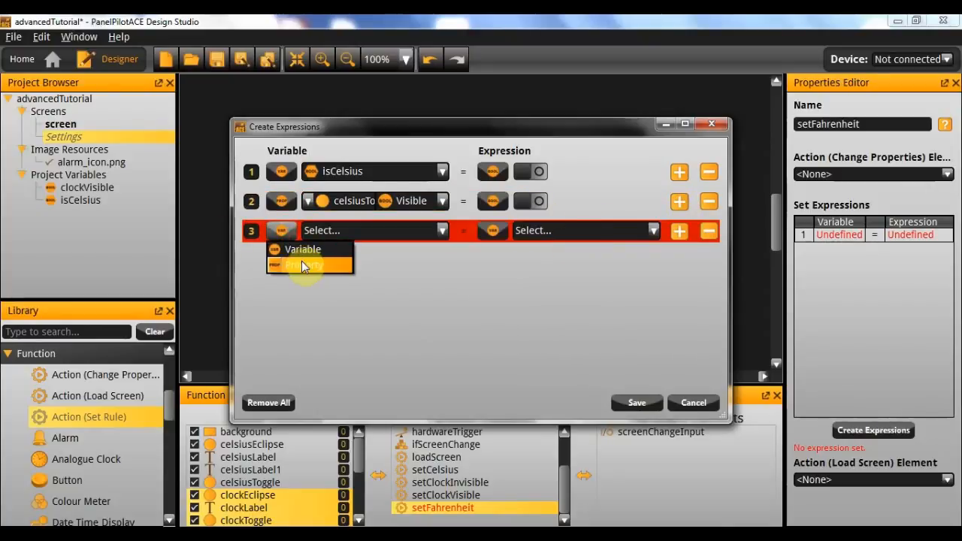
click(302, 263)
scroll(353, 331, down, 2)
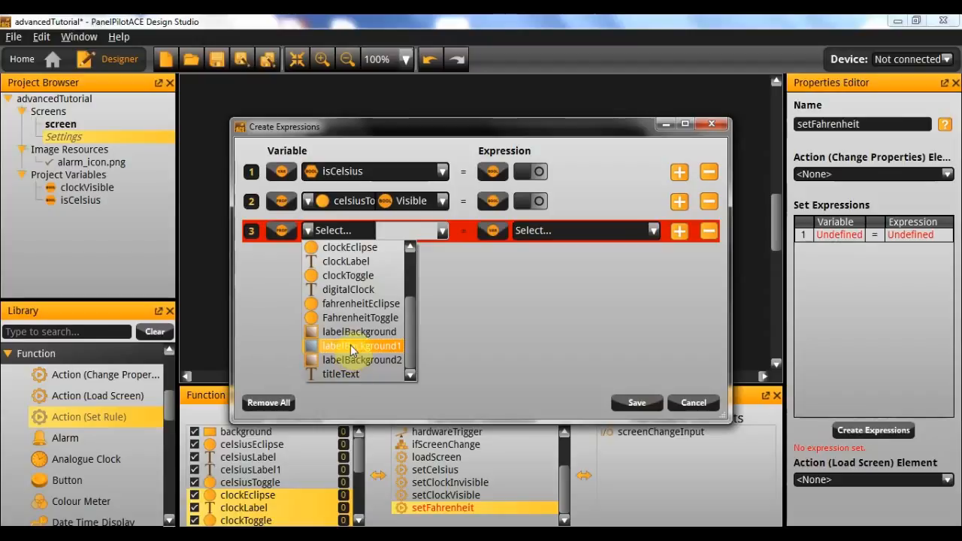
click(353, 318)
click(414, 231)
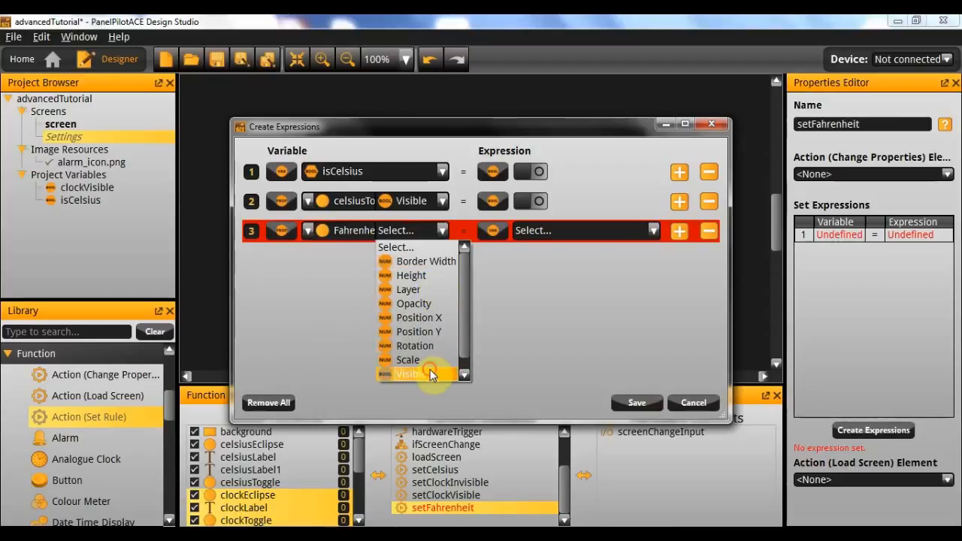
click(430, 370)
click(495, 233)
click(518, 301)
click(535, 232)
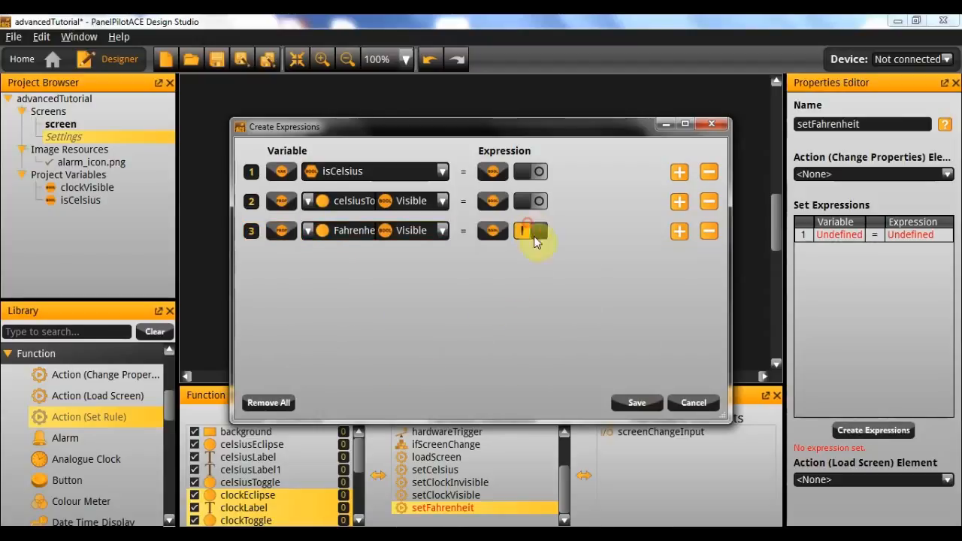
click(637, 403)
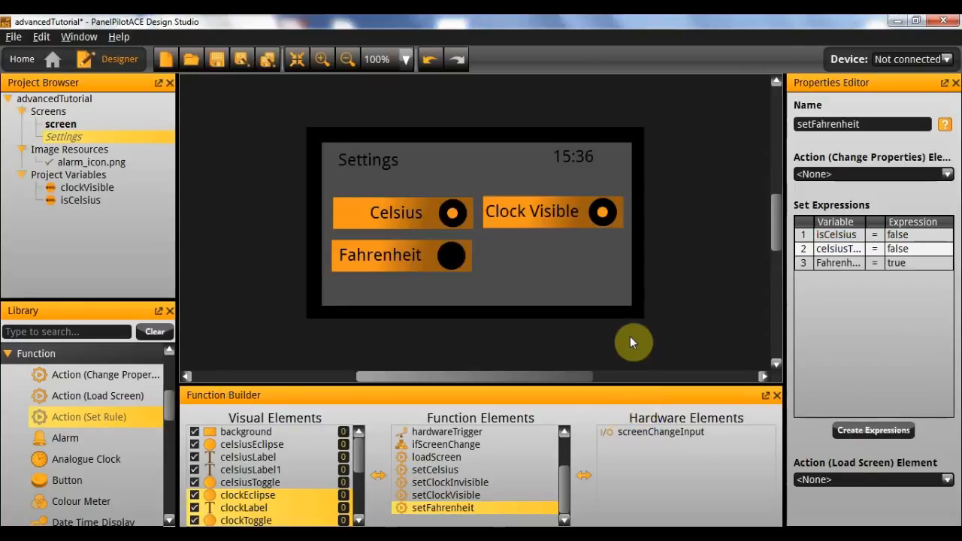
click(630, 339)
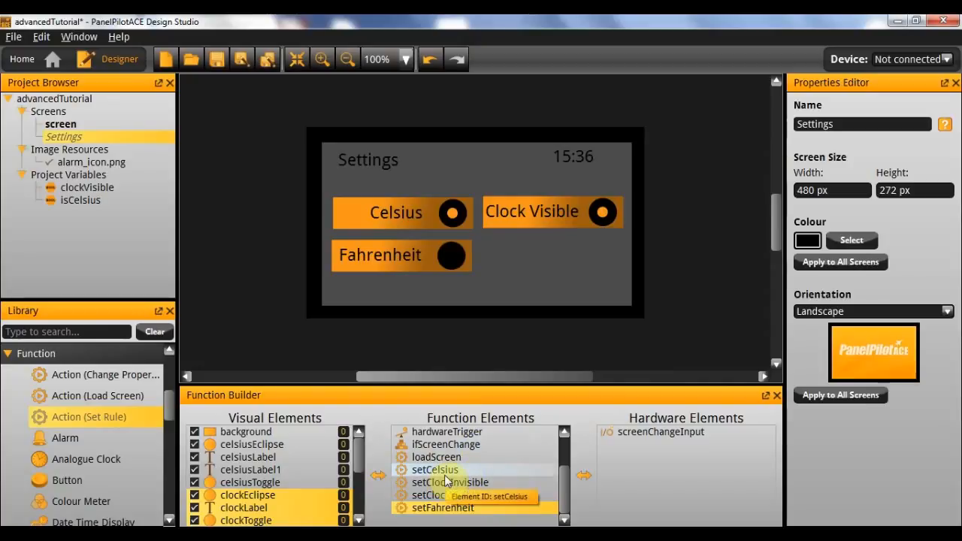
- Add two Logic Builder elements to the Settings screen's function elements
scroll(446, 480, up, 3)
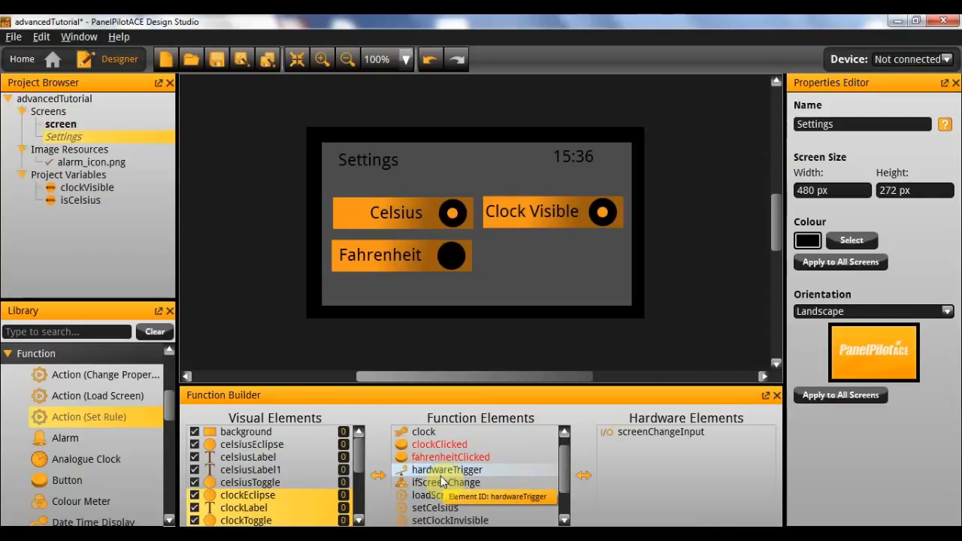
scroll(441, 480, down, 3)
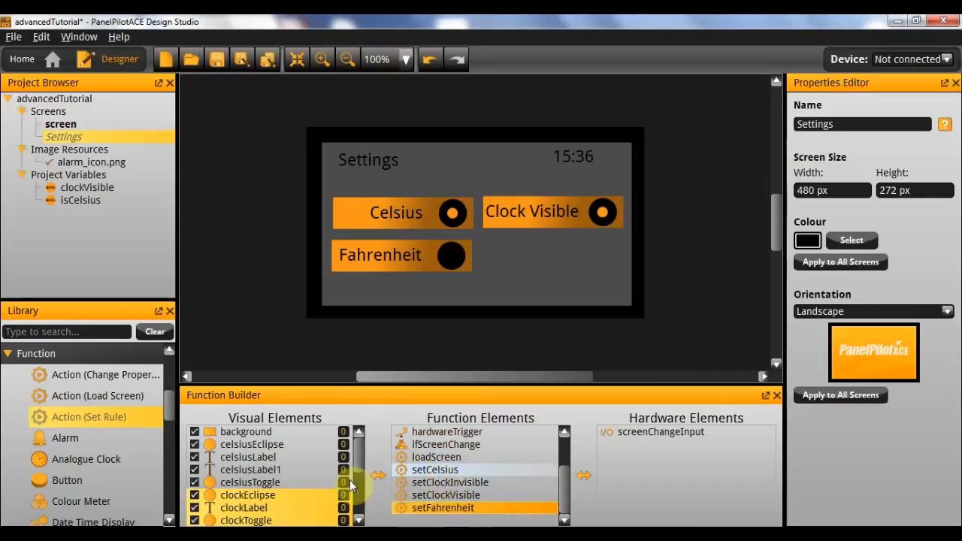
scroll(144, 434, up, 2)
scroll(139, 438, down, 3)
scroll(75, 458, down, 3)
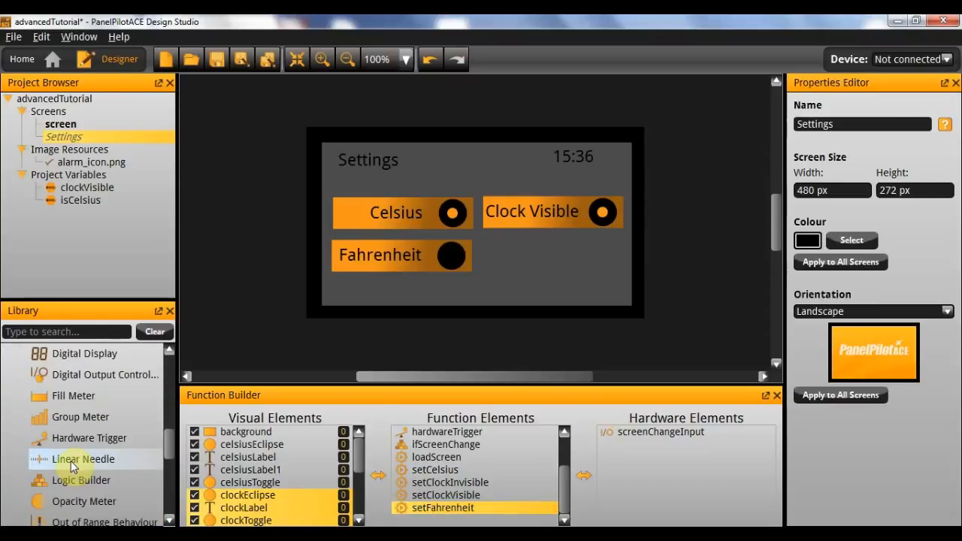
drag(72, 488, 456, 485)
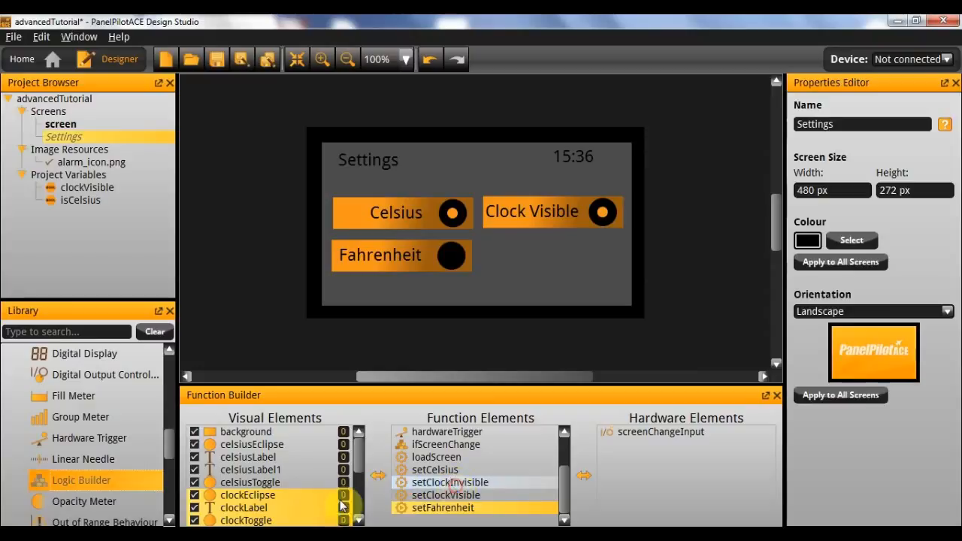
drag(69, 474, 449, 485)
- Rename the first new logic builder element, logicBuilder, as isClock
click(468, 485)
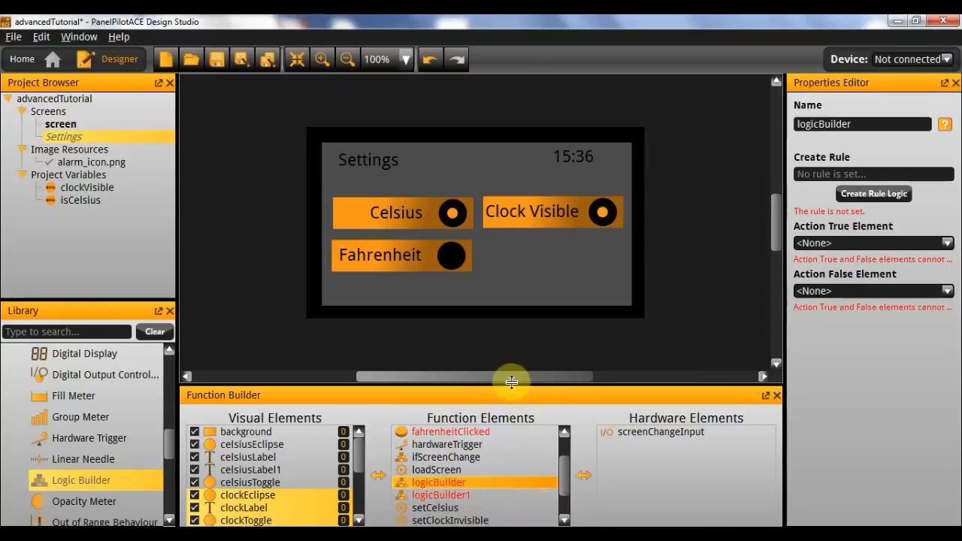
double_click(853, 125)
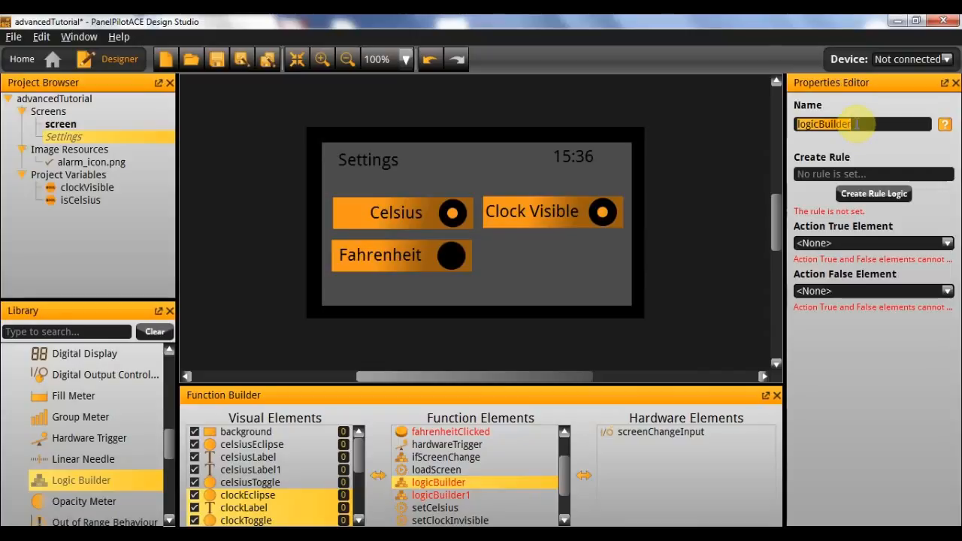
text(isClock)
key(Return)
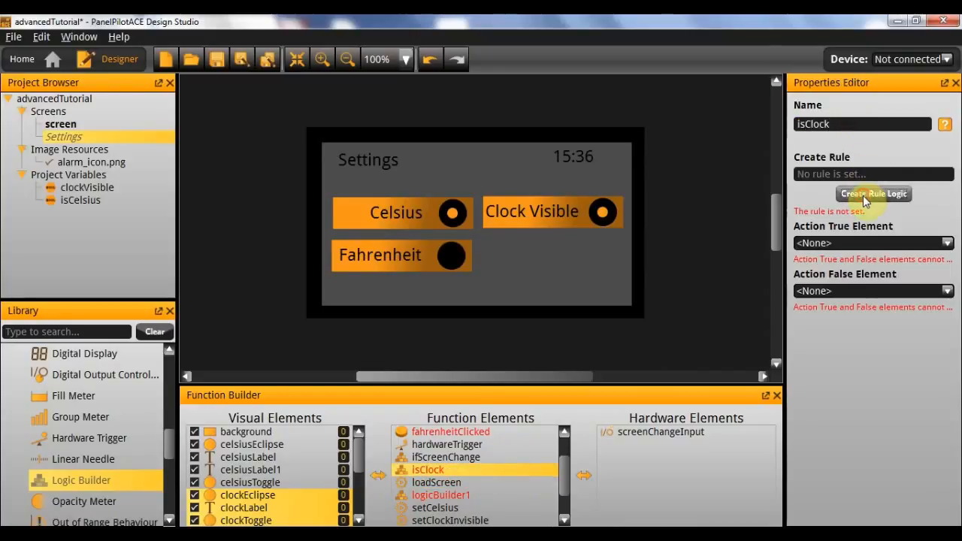
- Create the rule logic clockVisible == true for isClock, comparing the project variable with a Boolean value
click(863, 197)
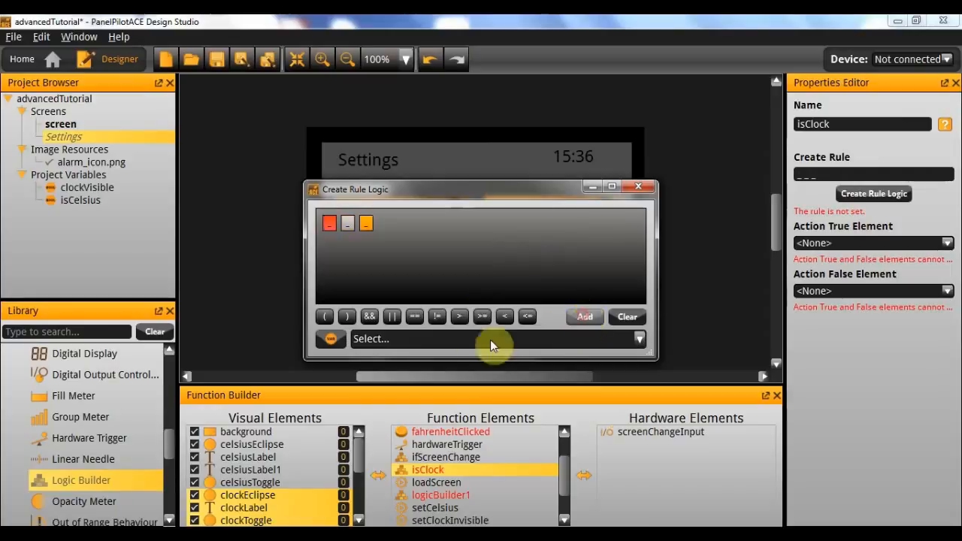
click(386, 342)
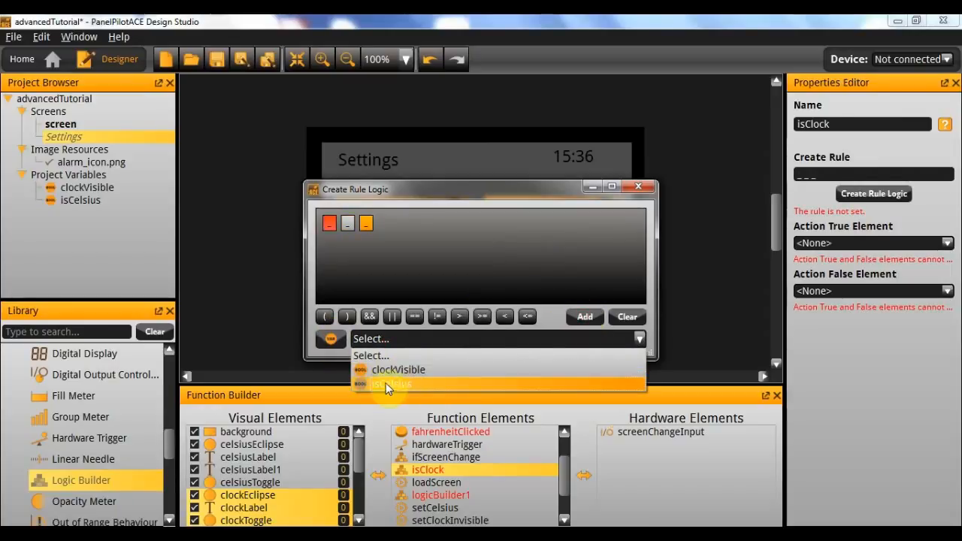
click(403, 370)
click(351, 223)
click(391, 338)
click(392, 369)
click(390, 224)
click(415, 318)
click(426, 224)
click(331, 338)
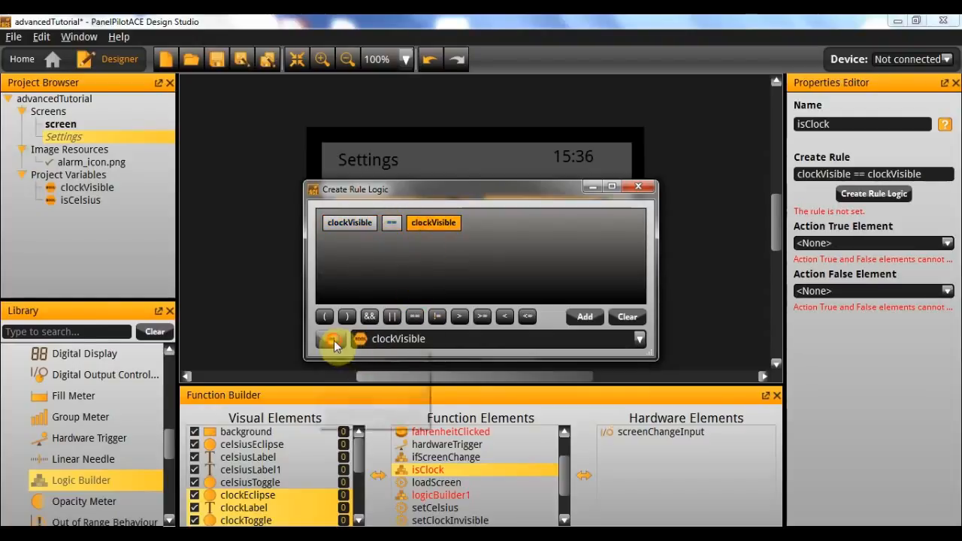
click(354, 417)
click(383, 339)
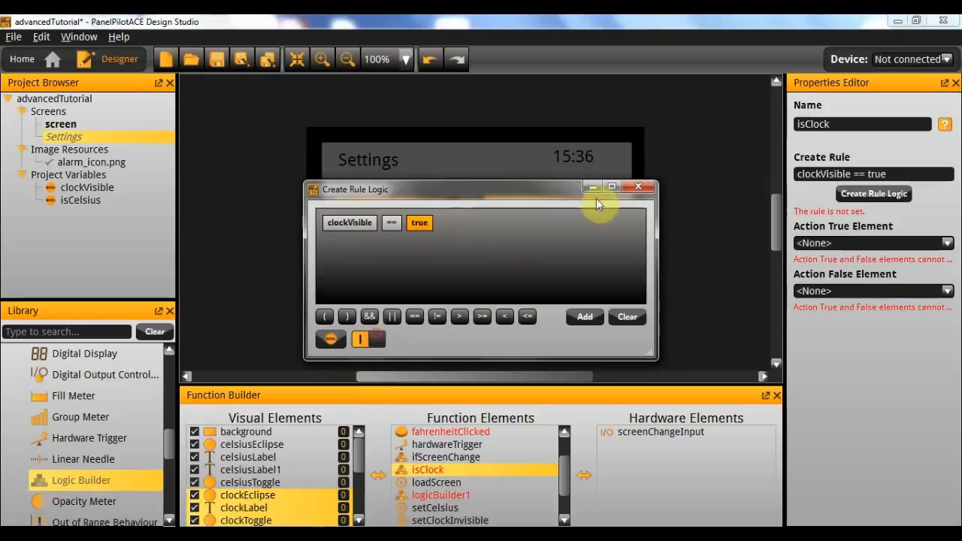
click(638, 187)
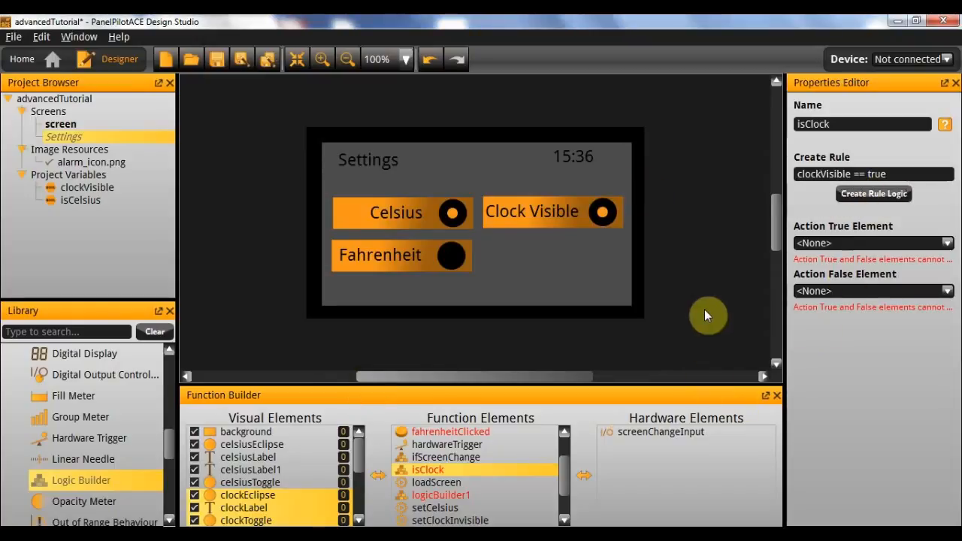
- Set isClock as the action element of the clockClicked button
scroll(489, 453, up, 2)
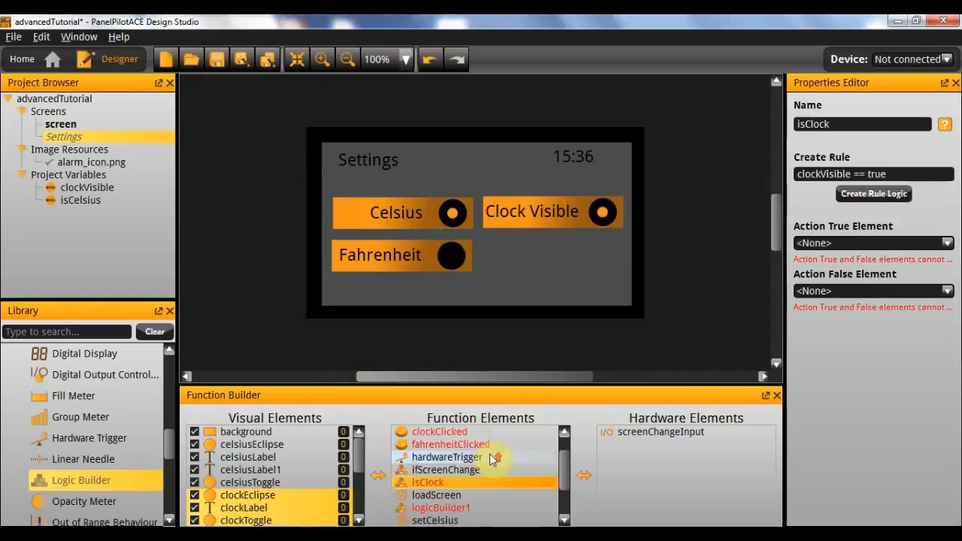
scroll(490, 454, up, 1)
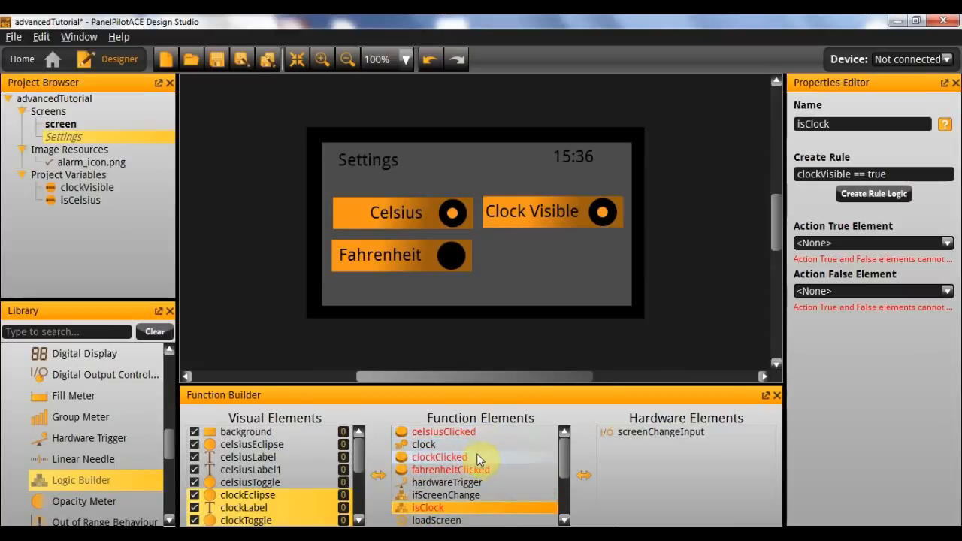
scroll(479, 457, down, 4)
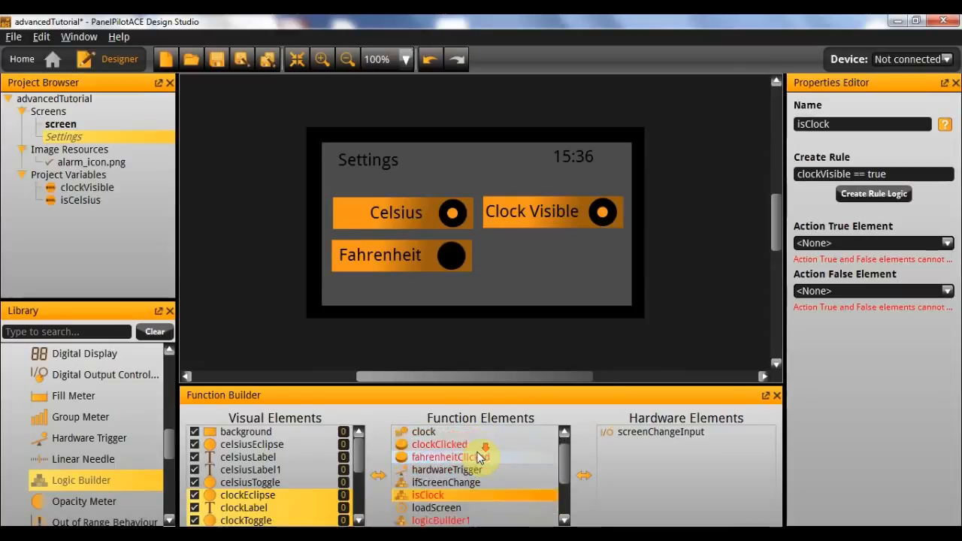
scroll(479, 458, up, 4)
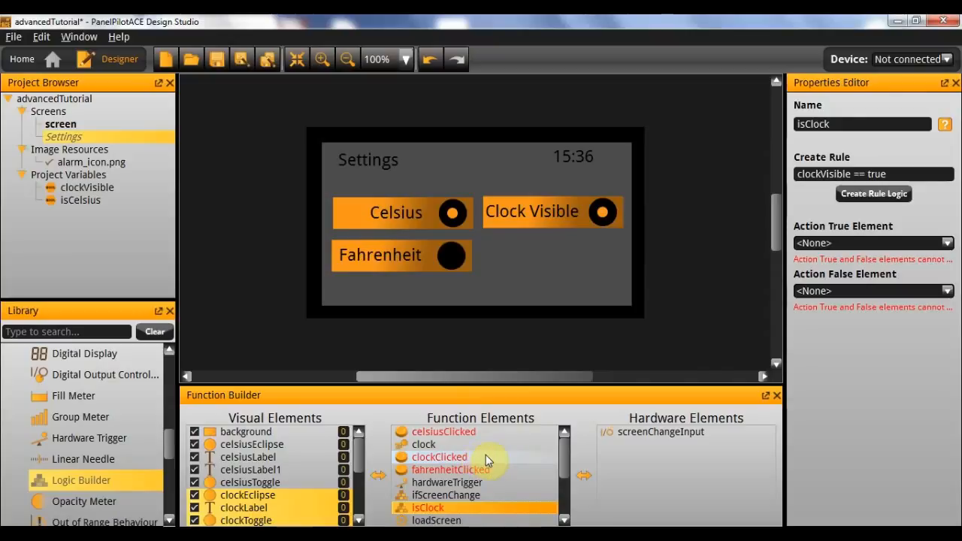
click(486, 456)
click(852, 223)
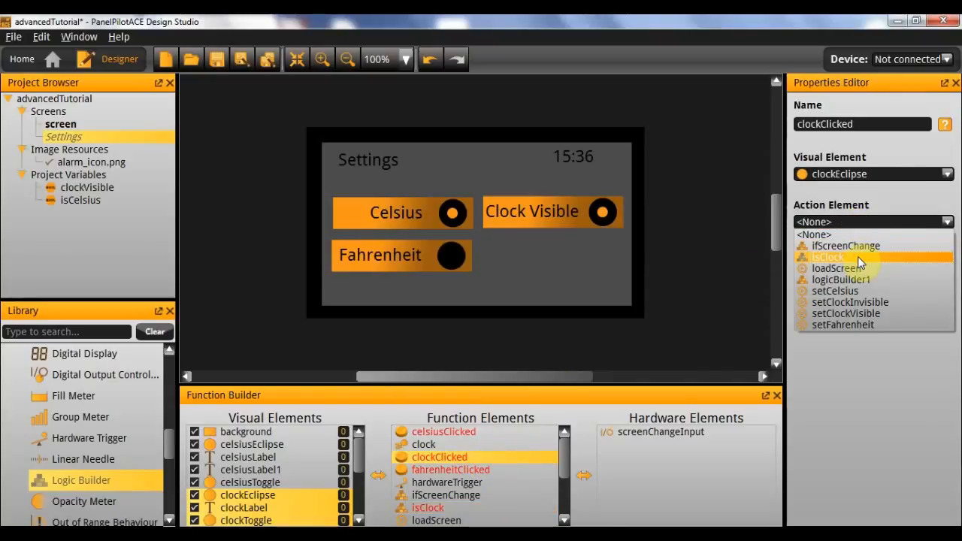
click(857, 256)
- For isClock, assign setClockInvisible as the action true element and setClockVisible as the action false element
click(428, 508)
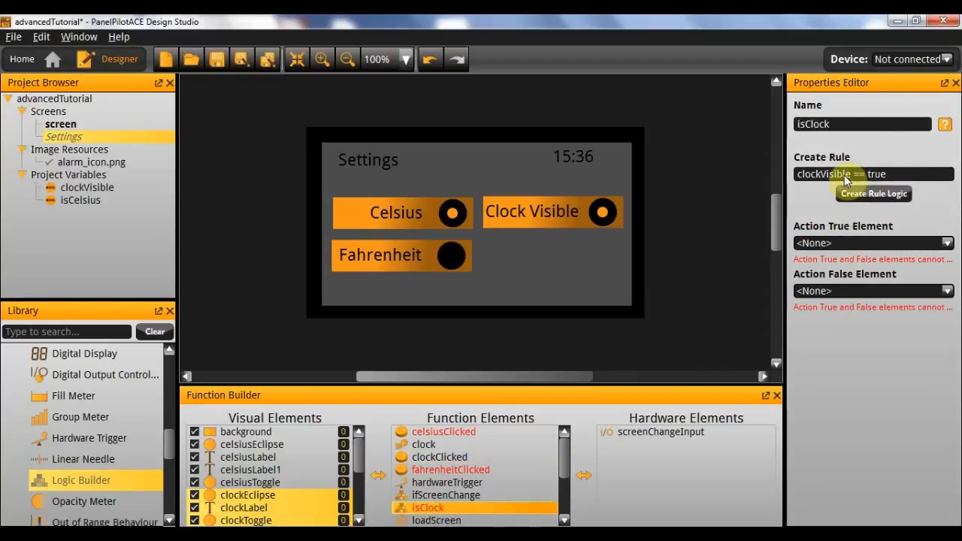
click(887, 243)
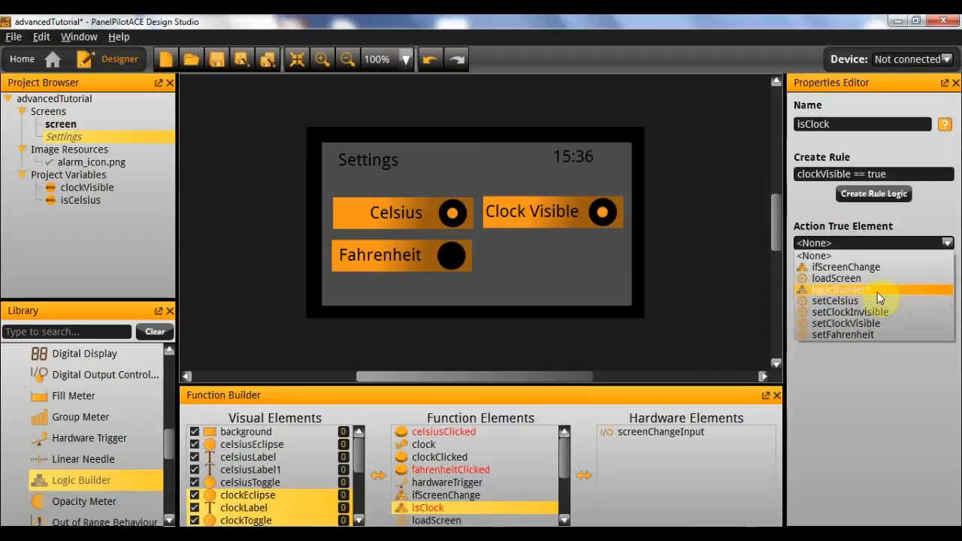
click(890, 312)
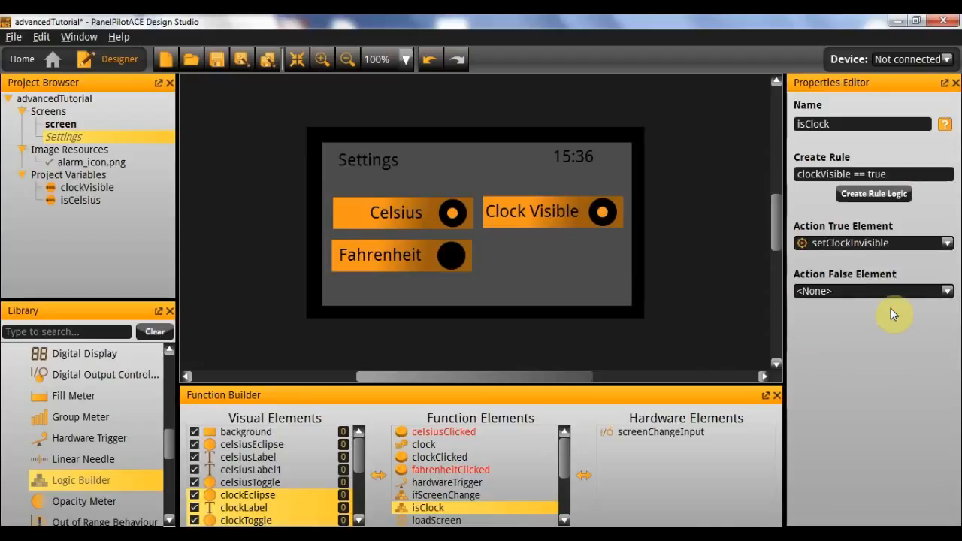
click(848, 291)
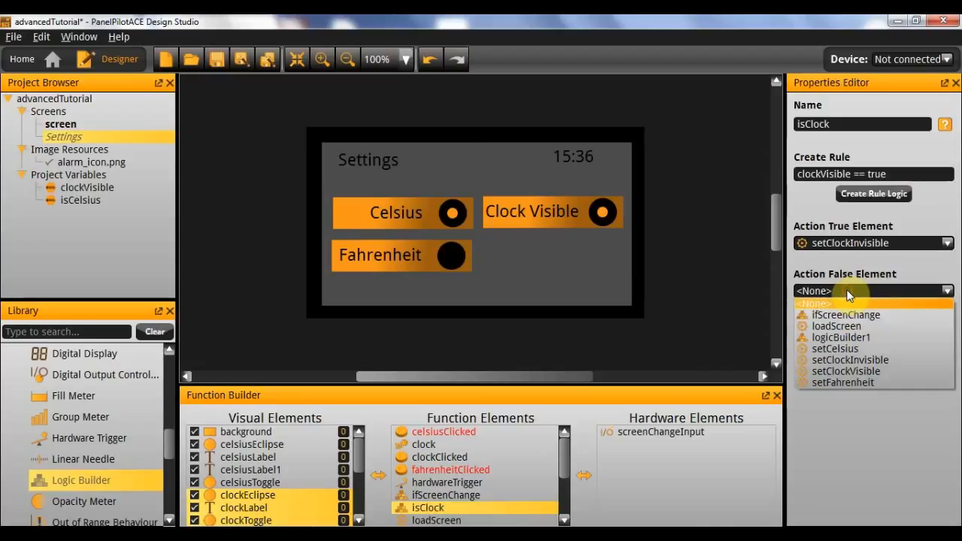
click(896, 371)
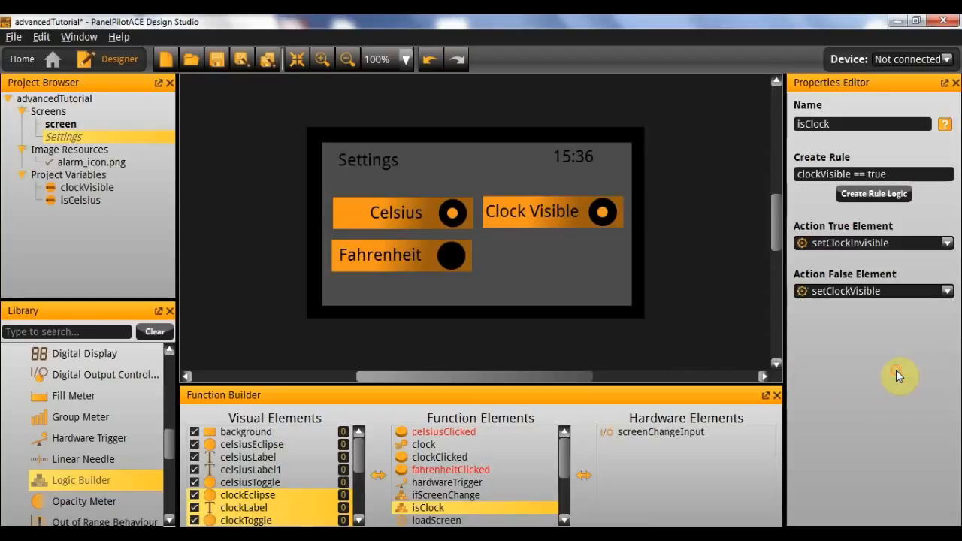
click(690, 328)
- Try to rename the remaining logic builder element, logicBuilder1, as isCelsius
scroll(532, 478, down, 1)
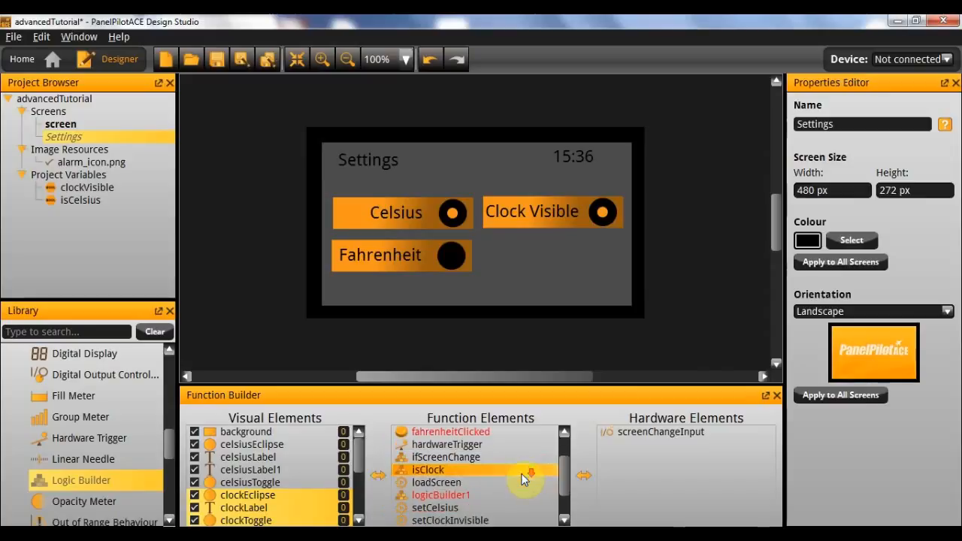
scroll(508, 484, up, 1)
scroll(497, 495, down, 1)
click(496, 508)
double_click(877, 123)
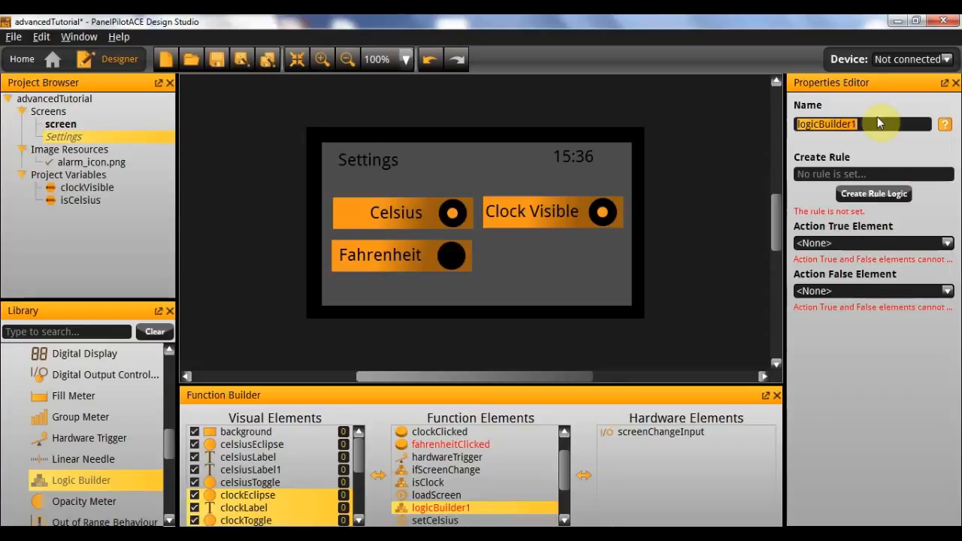
text(isCelsius)
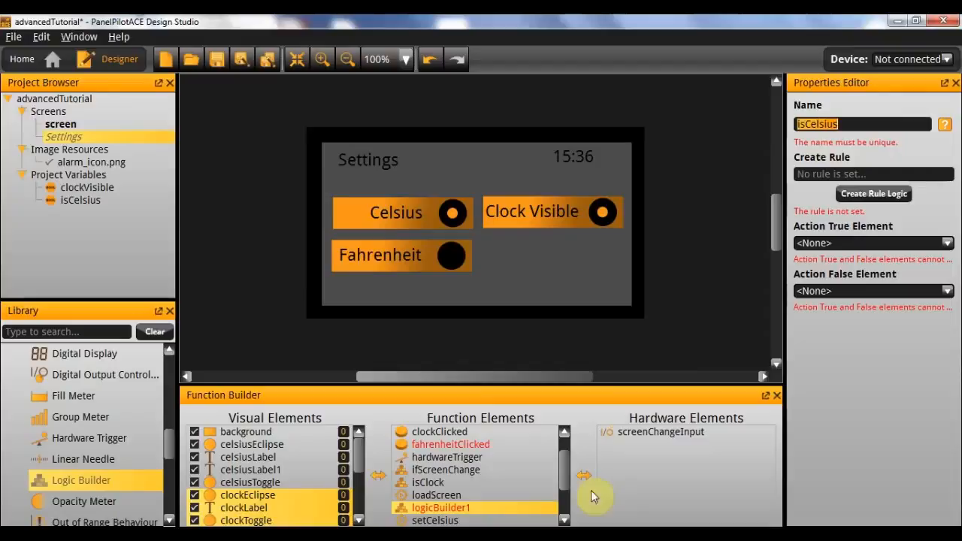
- Check the existing element and variable names, and rename logicBuilder1 as isCelcius2
scroll(497, 470, up, 2)
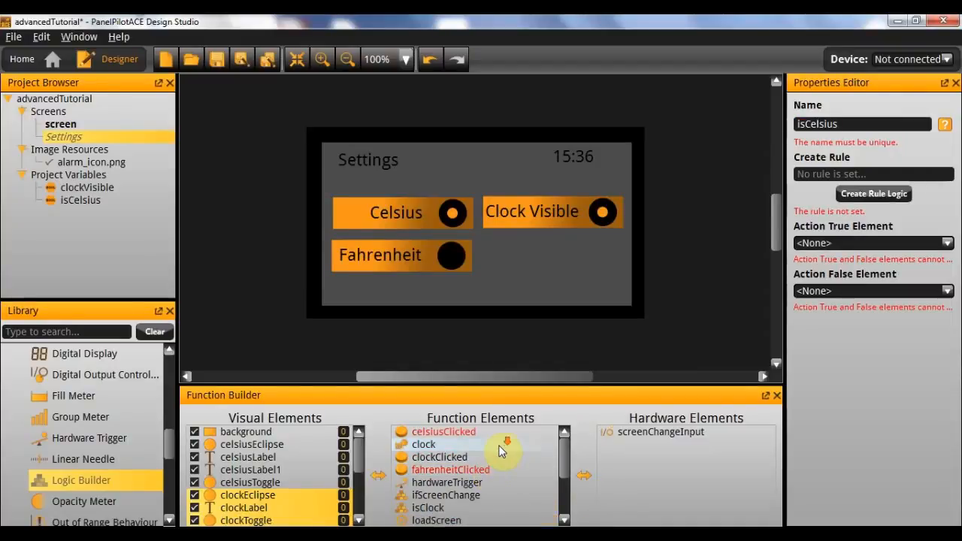
scroll(496, 459, down, 6)
scroll(497, 451, up, 4)
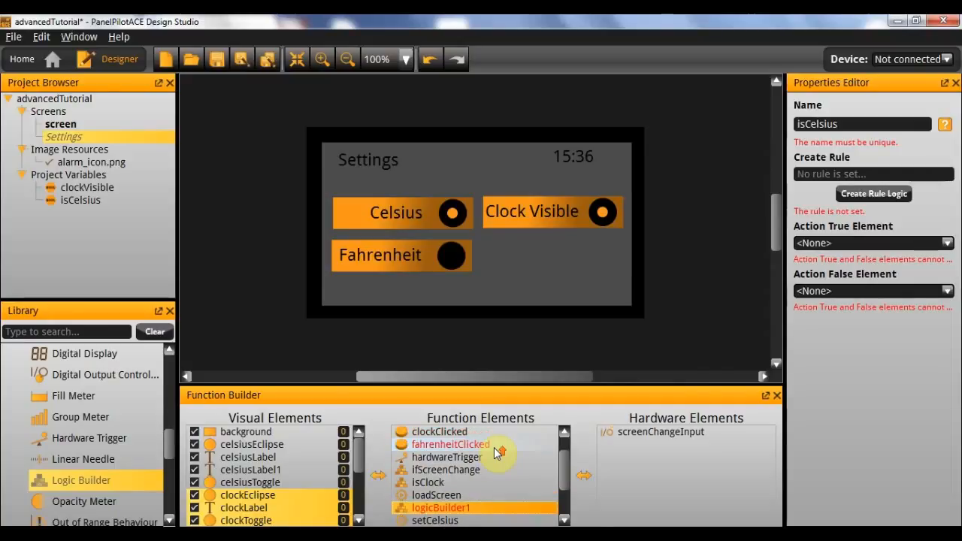
scroll(494, 447, up, 2)
scroll(475, 451, down, 6)
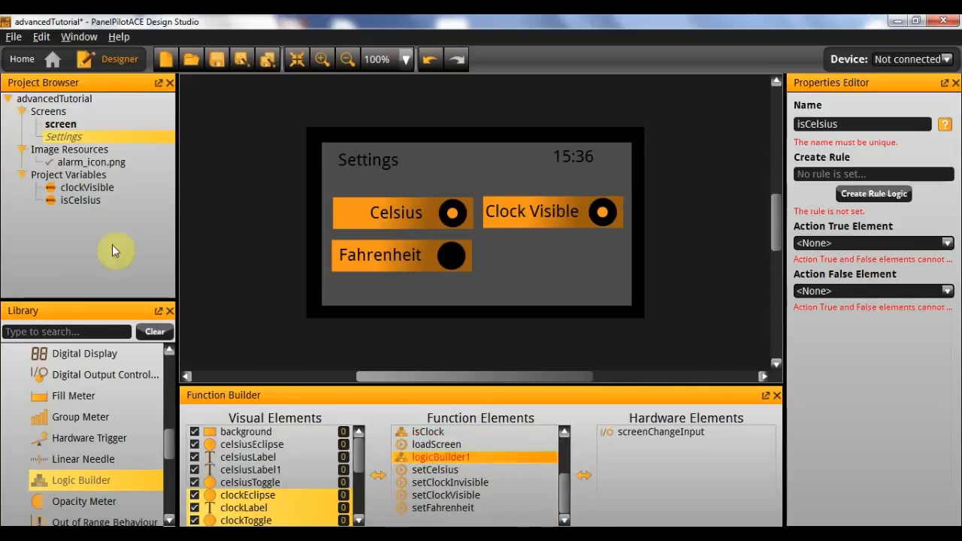
double_click(861, 127)
text(isCelcius2)
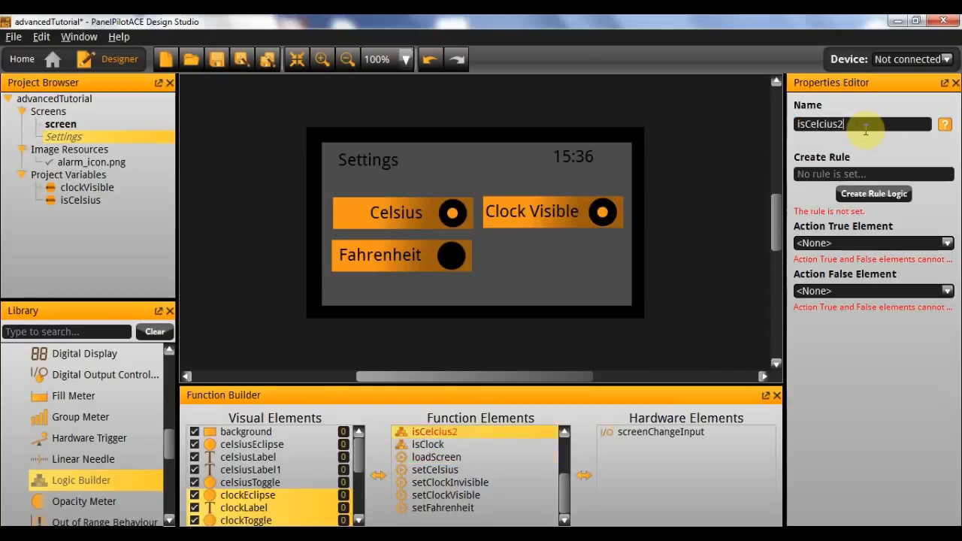
- Create the rule isCelsius == true for the isCelcius2 logic builder
click(887, 186)
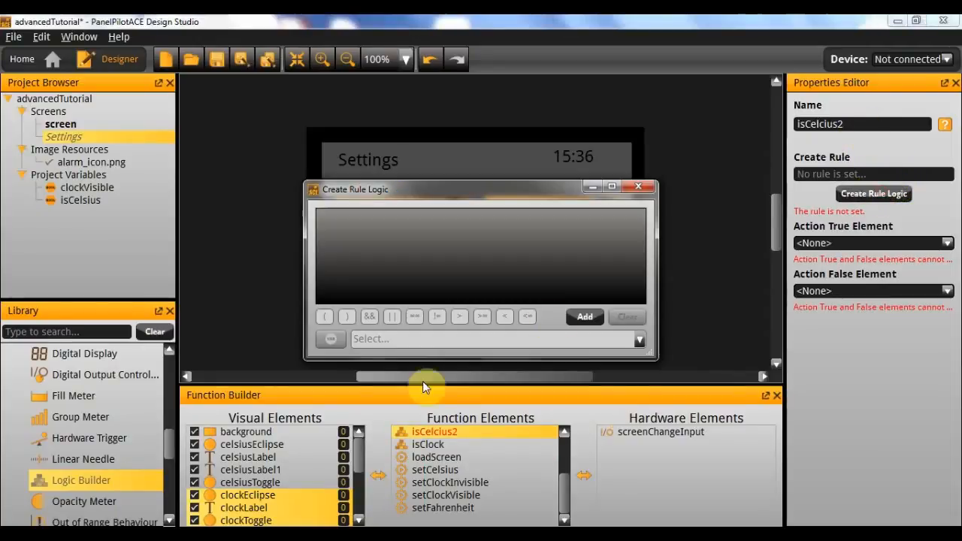
click(586, 317)
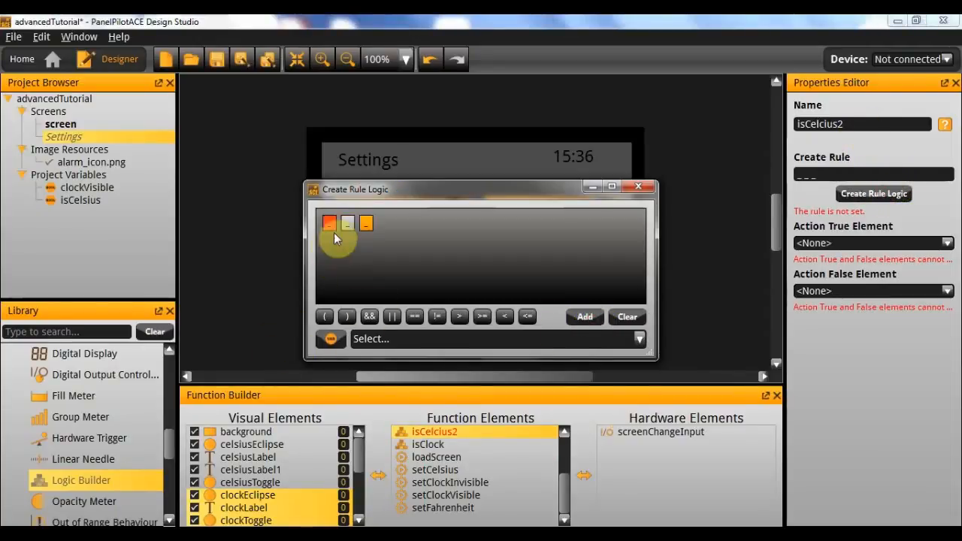
click(357, 340)
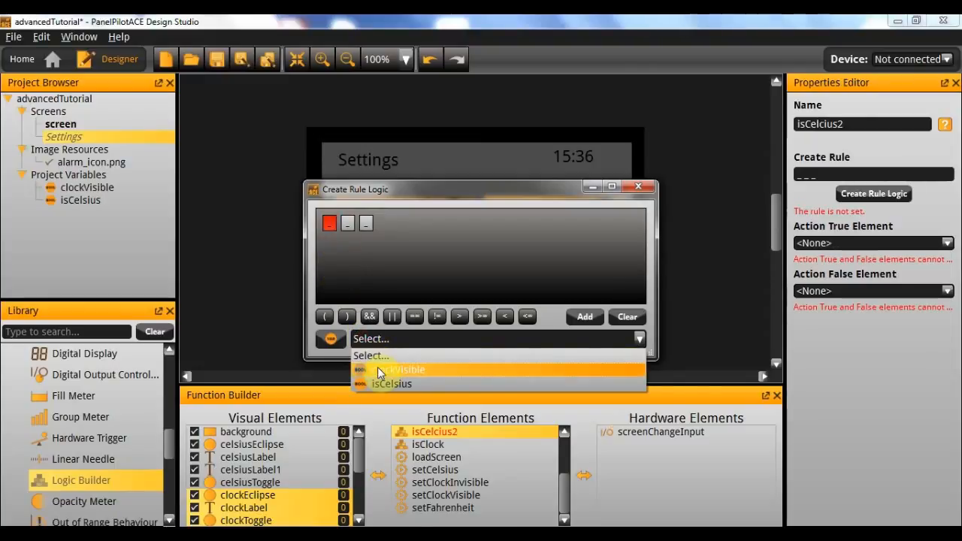
click(371, 368)
click(378, 228)
click(414, 317)
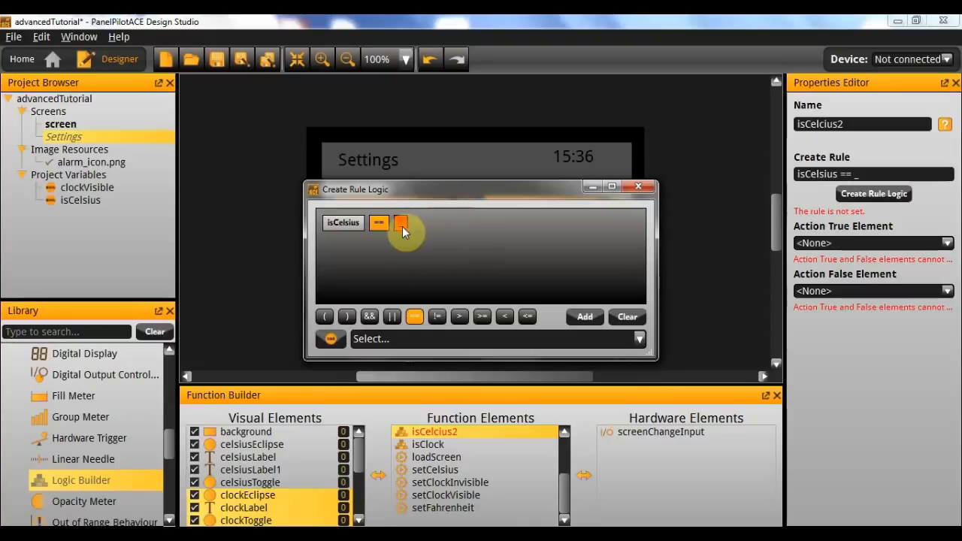
click(331, 339)
click(351, 403)
click(368, 339)
click(639, 186)
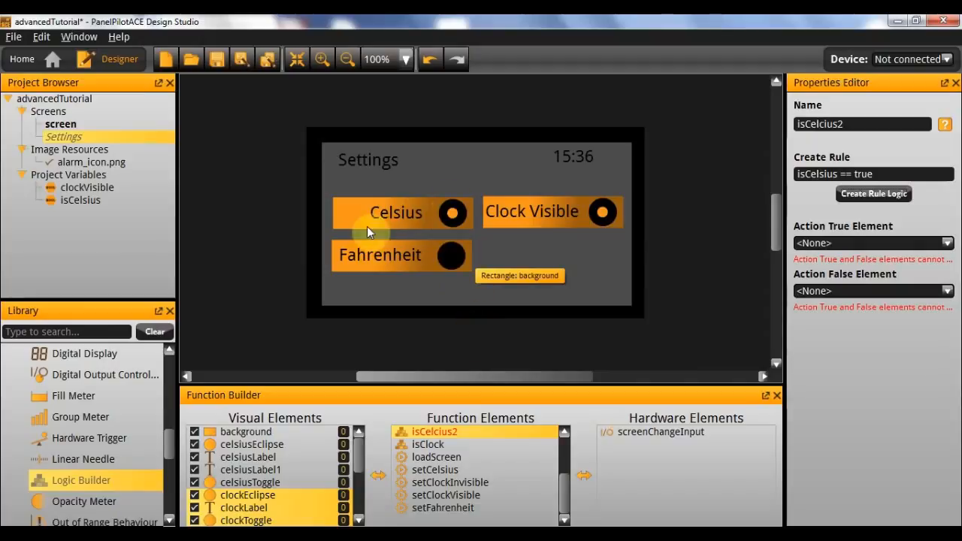
- Assign setFahrenheit as the action true element of isCelcius2
click(876, 243)
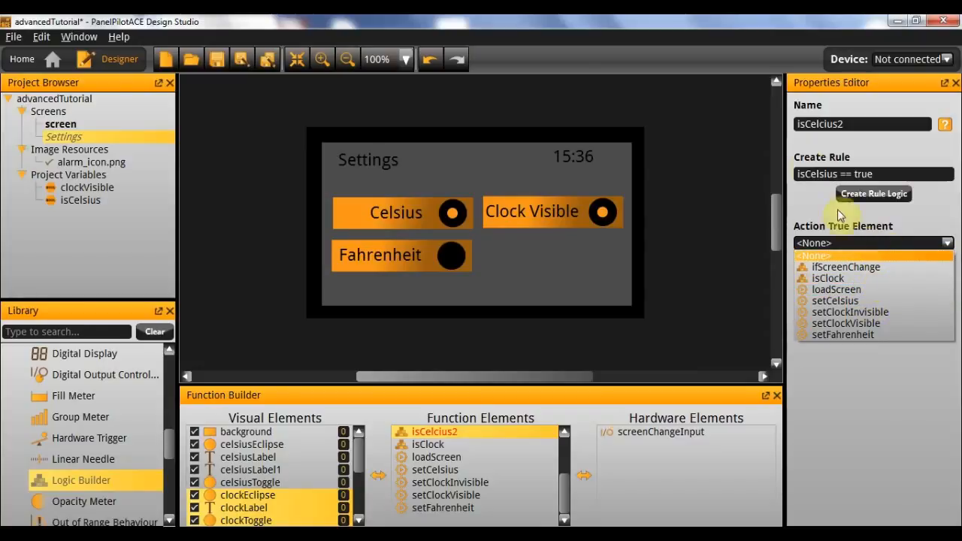
click(872, 241)
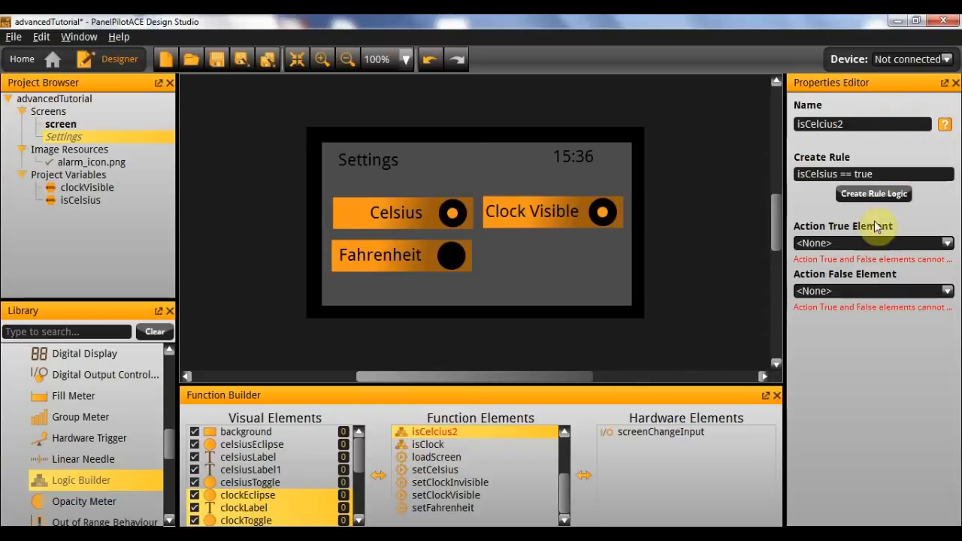
click(869, 244)
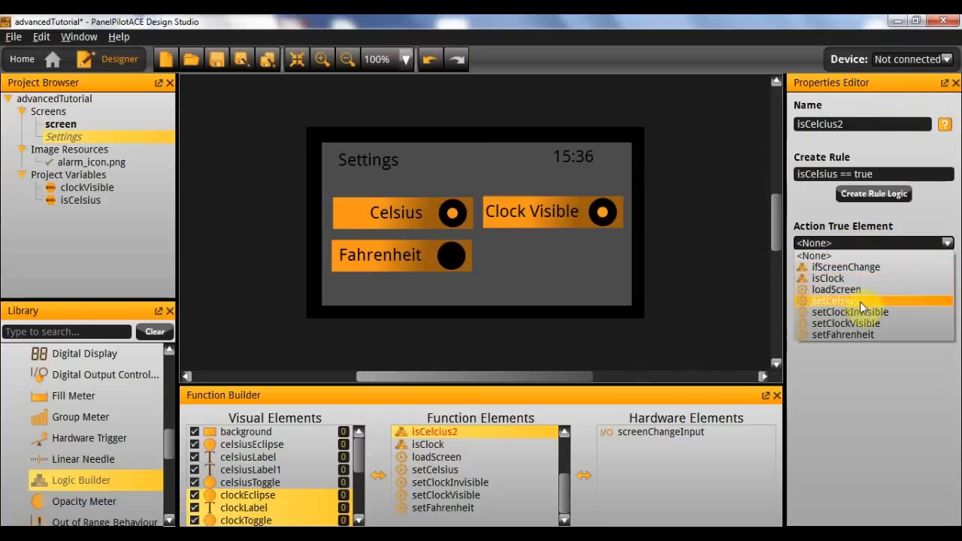
click(858, 333)
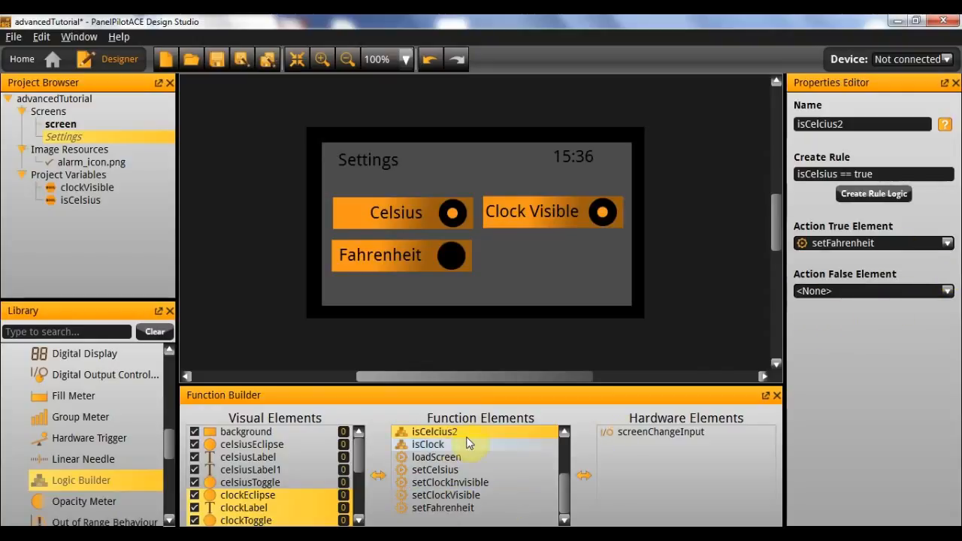
- Add another Logic Builder to the function elements and name it isFahrenheit
drag(82, 481, 478, 459)
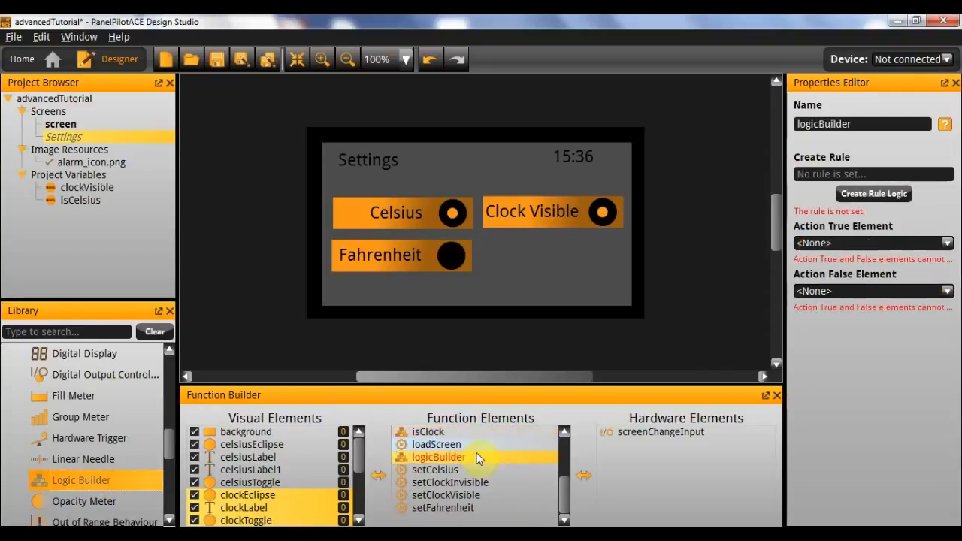
double_click(888, 125)
text(isFah)
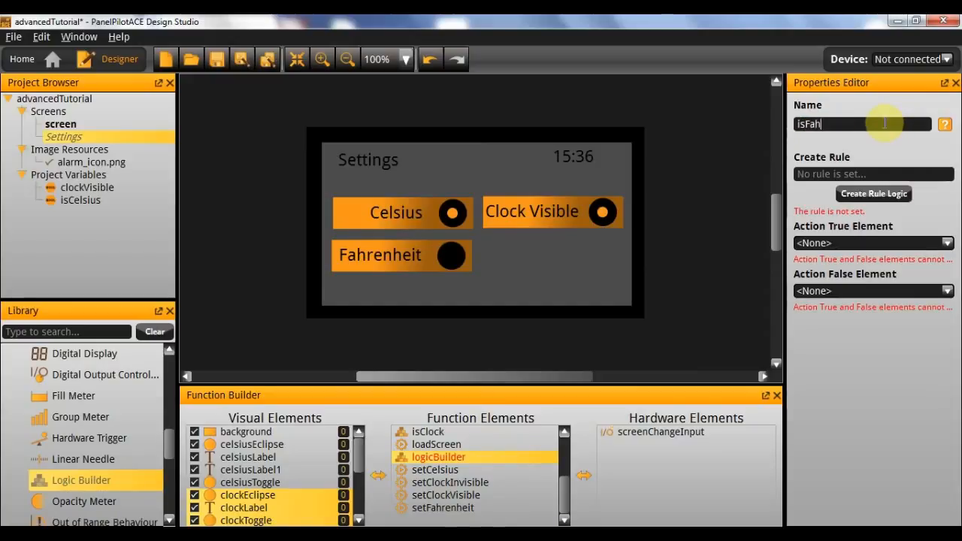
text(renheit)
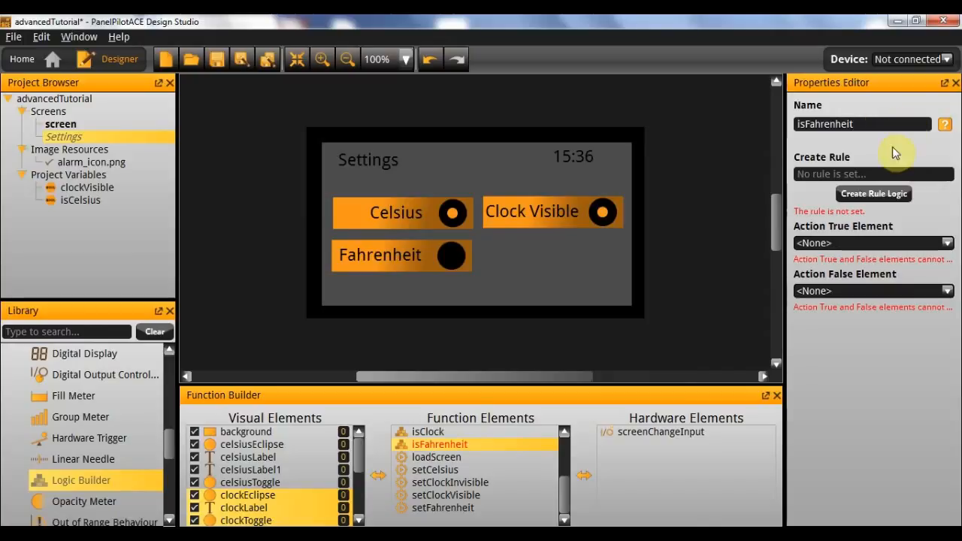
- Build a rule for isFahrenheit that compares the isCelsius variable with true using the == operator
click(872, 194)
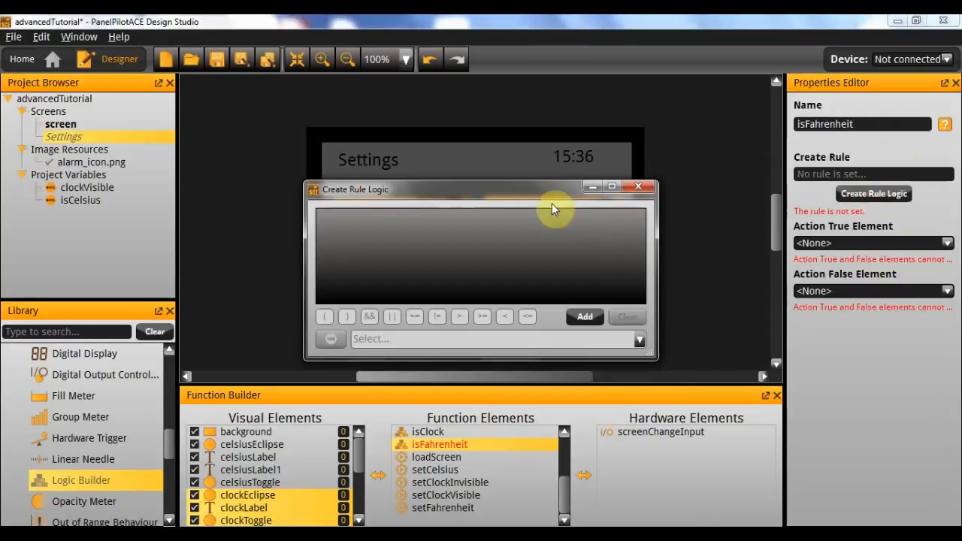
click(585, 317)
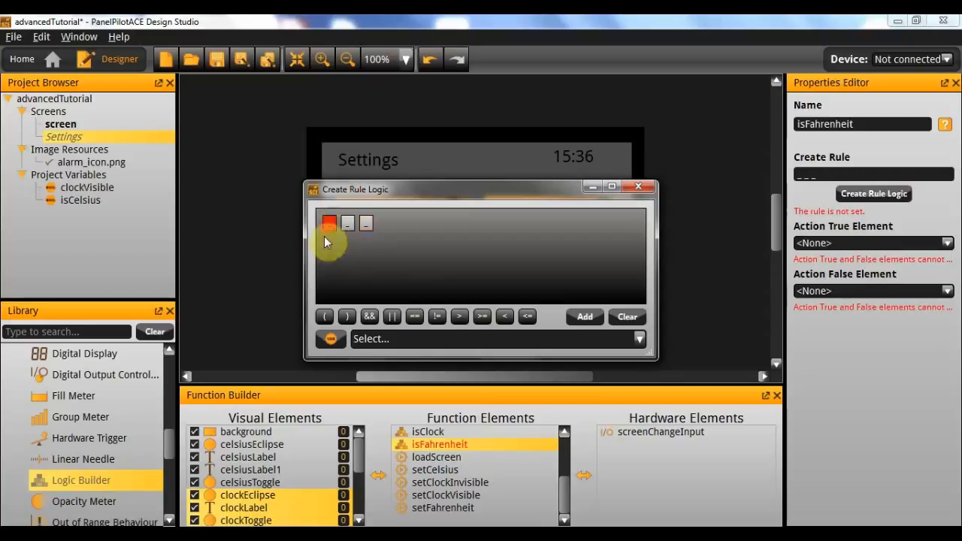
click(331, 338)
click(360, 363)
click(429, 339)
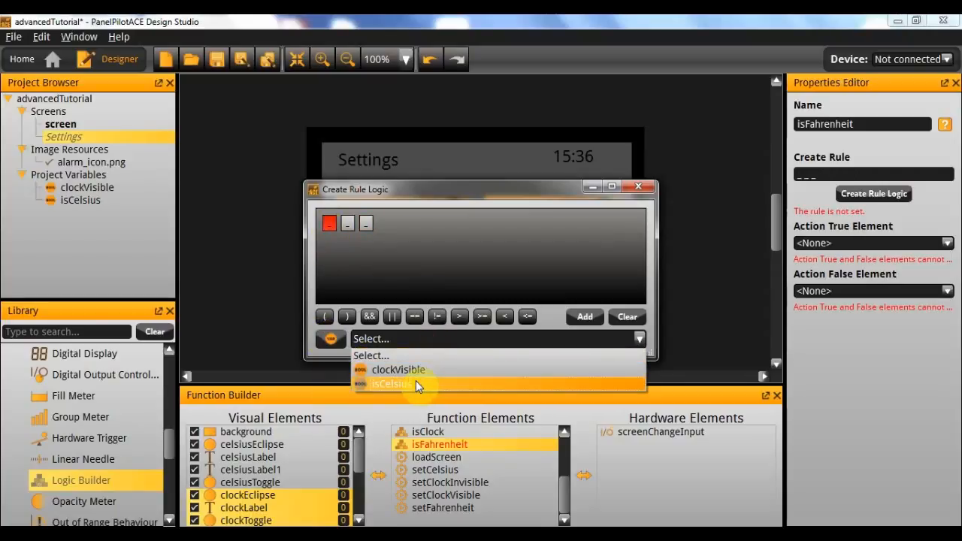
click(415, 384)
click(417, 317)
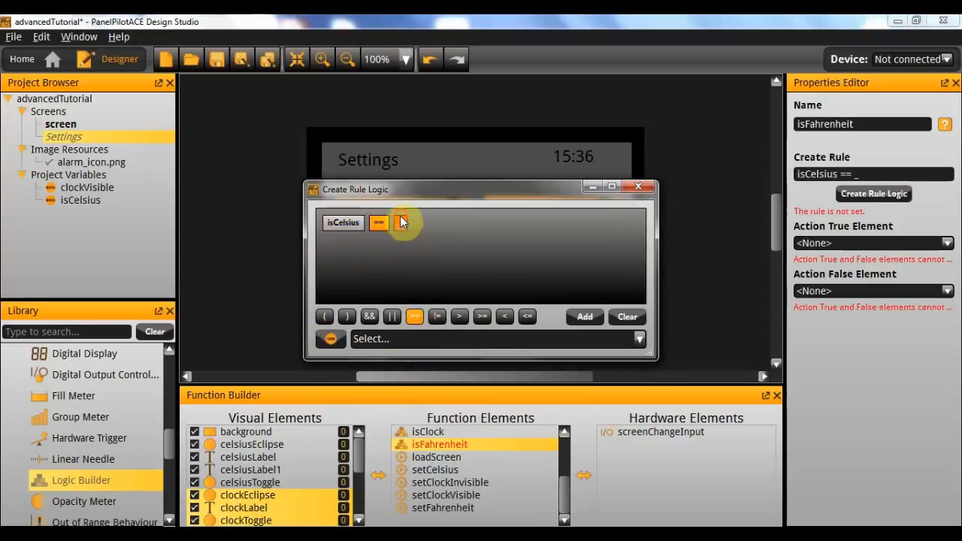
click(334, 340)
click(363, 403)
click(386, 338)
click(637, 188)
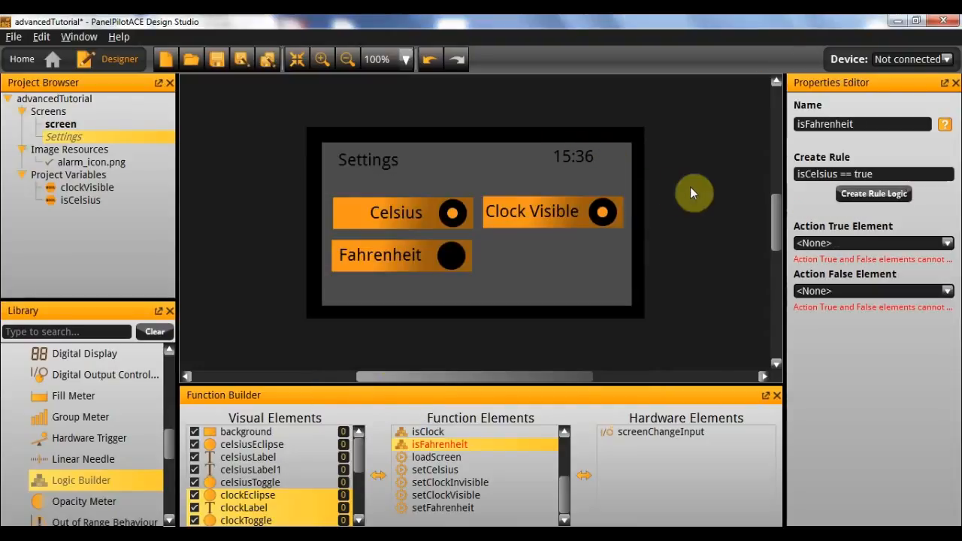
- Change isFahrenheit's rule to isCelsius == false and assign setCelsius as its action true element
click(873, 193)
click(365, 339)
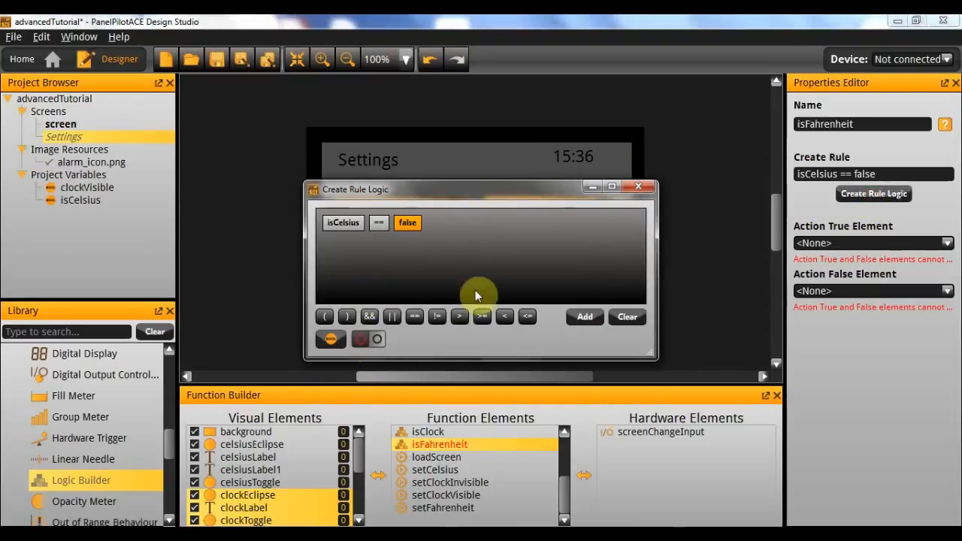
click(639, 187)
click(844, 239)
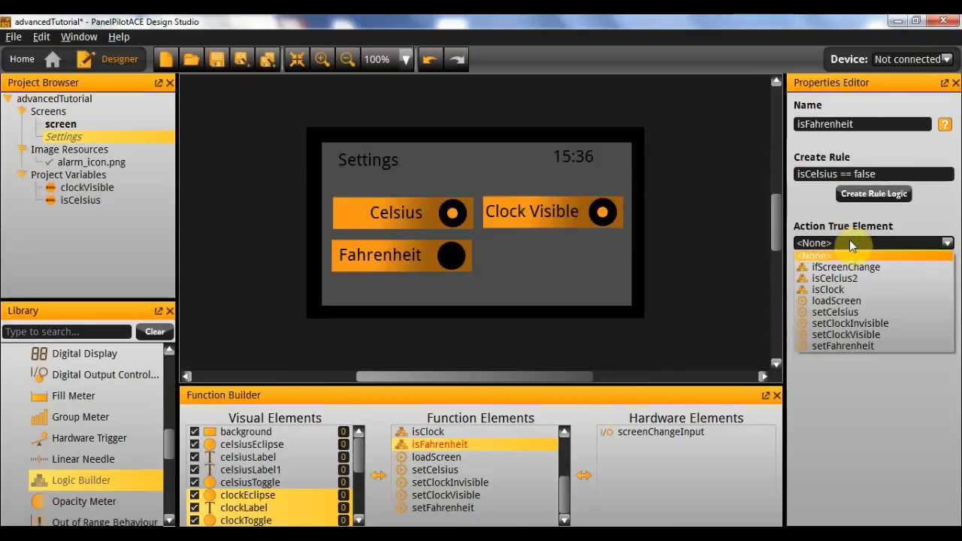
click(878, 311)
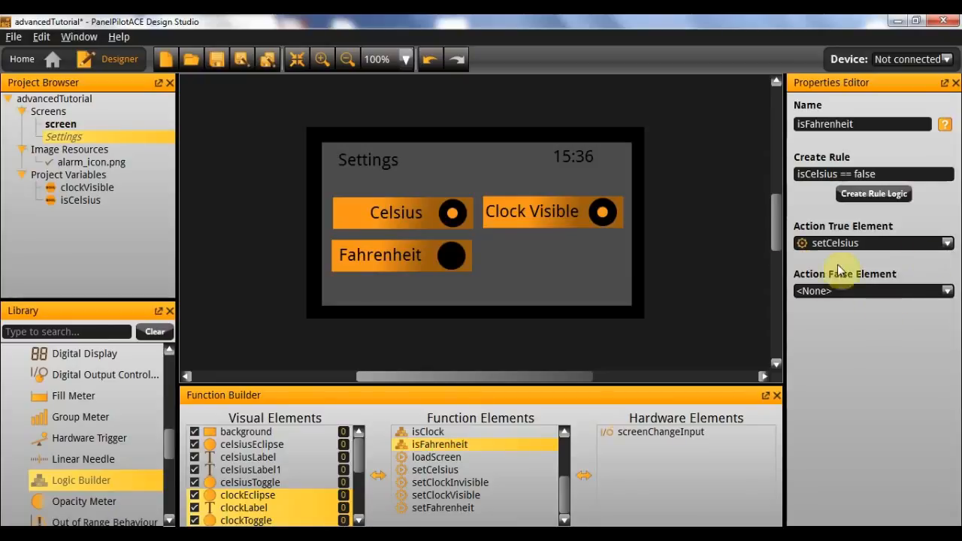
- Set isFahrenheit as the action element of the celsiusClicked button
scroll(461, 444, up, 3)
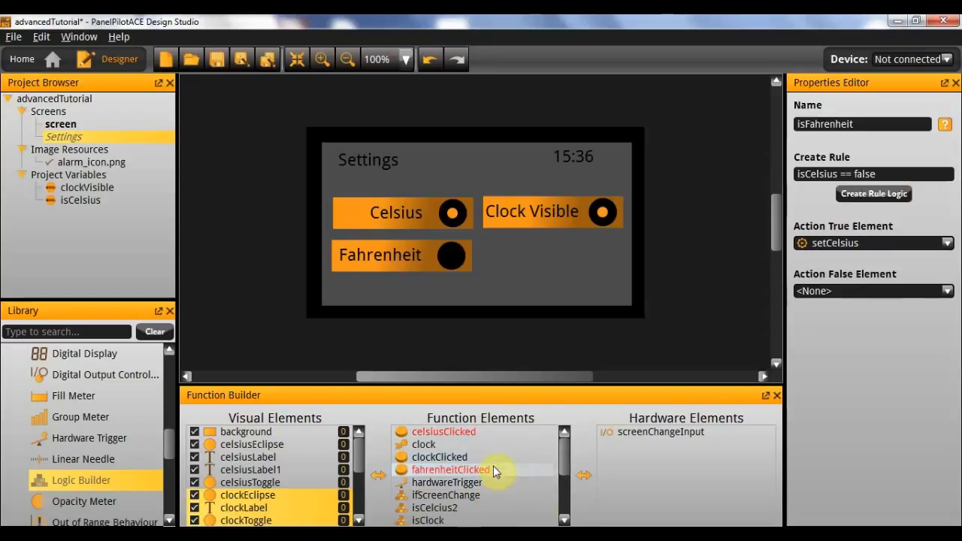
click(502, 432)
click(834, 227)
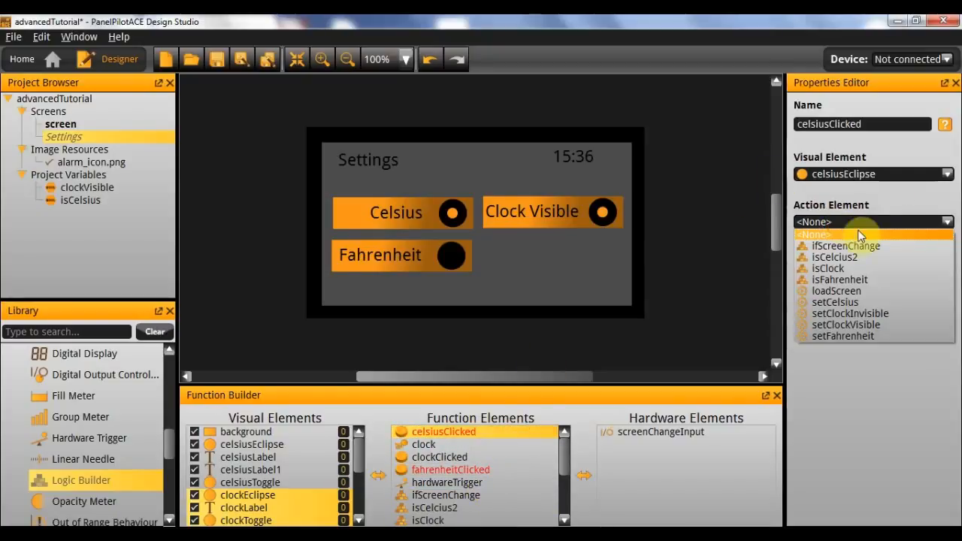
click(853, 279)
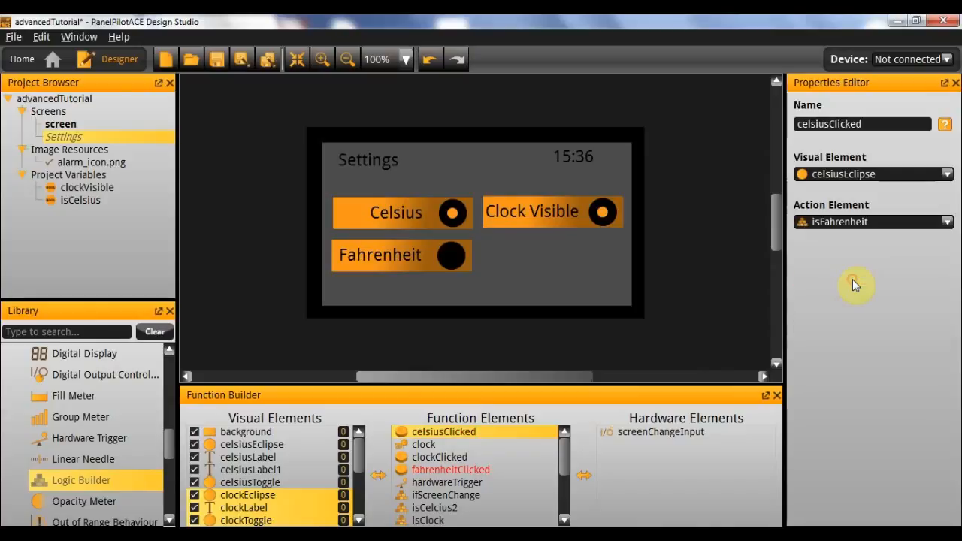
- Set isCelcius2 as the action element of the fahrenheitClicked button
click(496, 468)
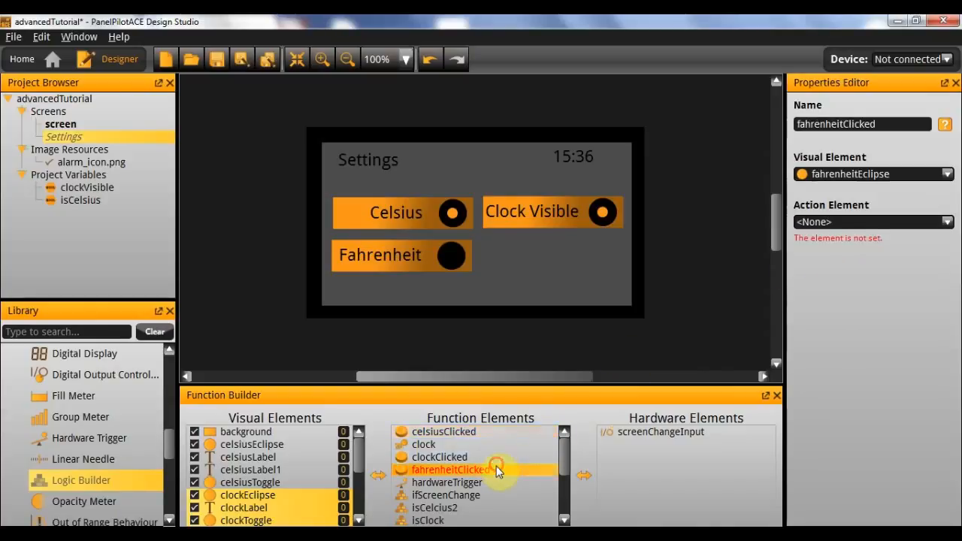
click(827, 222)
click(873, 260)
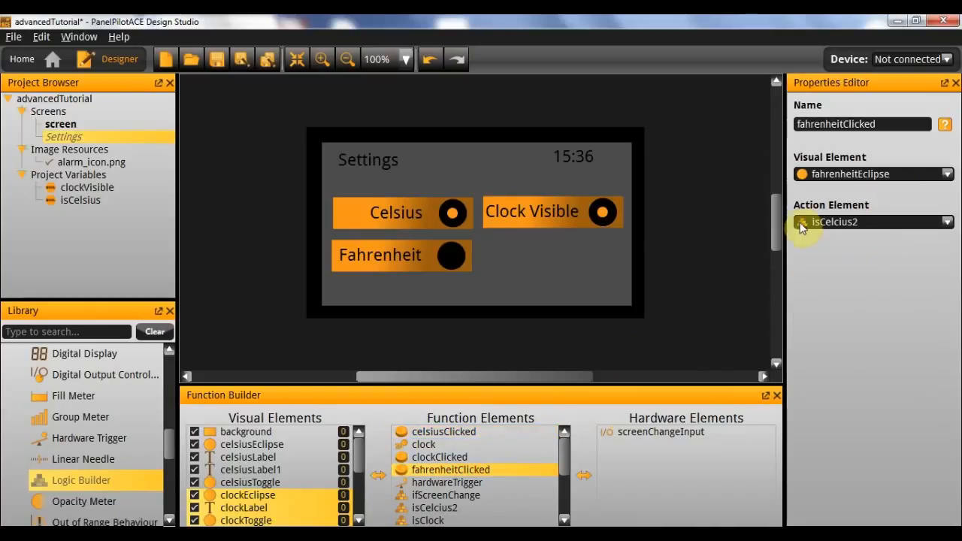
- Run the project in the emulator and switch digital channel 1 to ON to open the Settings screen
click(709, 264)
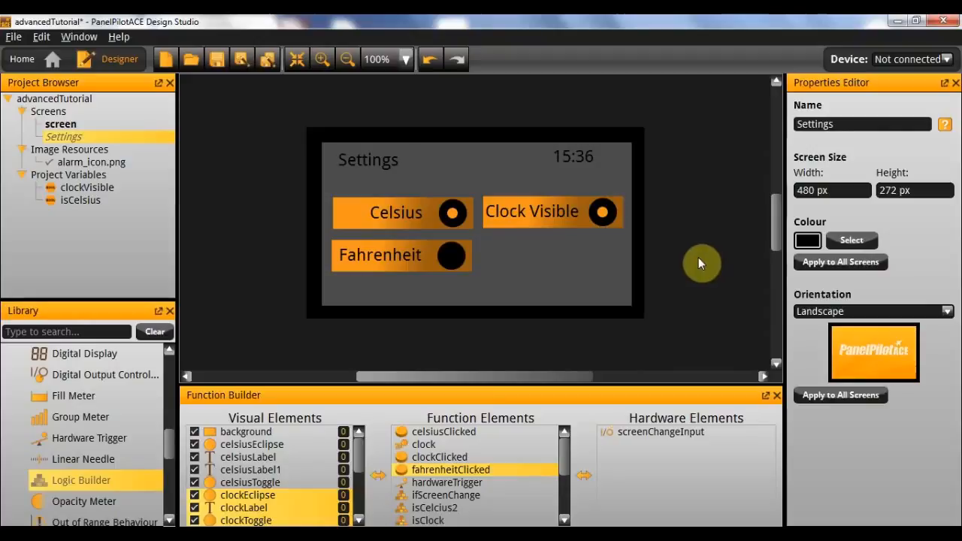
key(F5)
click(740, 102)
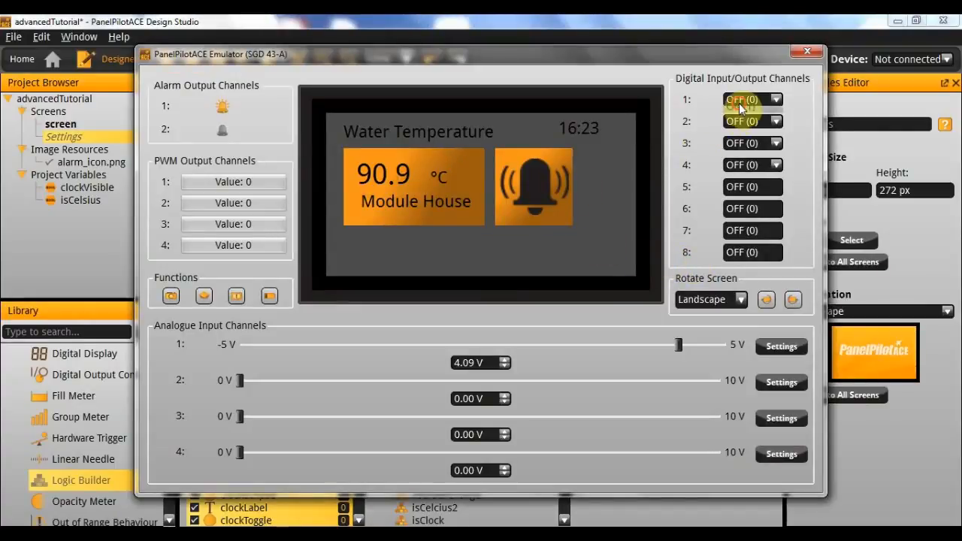
click(746, 123)
- Test the Clock Visible, Fahrenheit and Celsius toggles on the emulated Settings screen
click(612, 189)
click(611, 190)
click(611, 190)
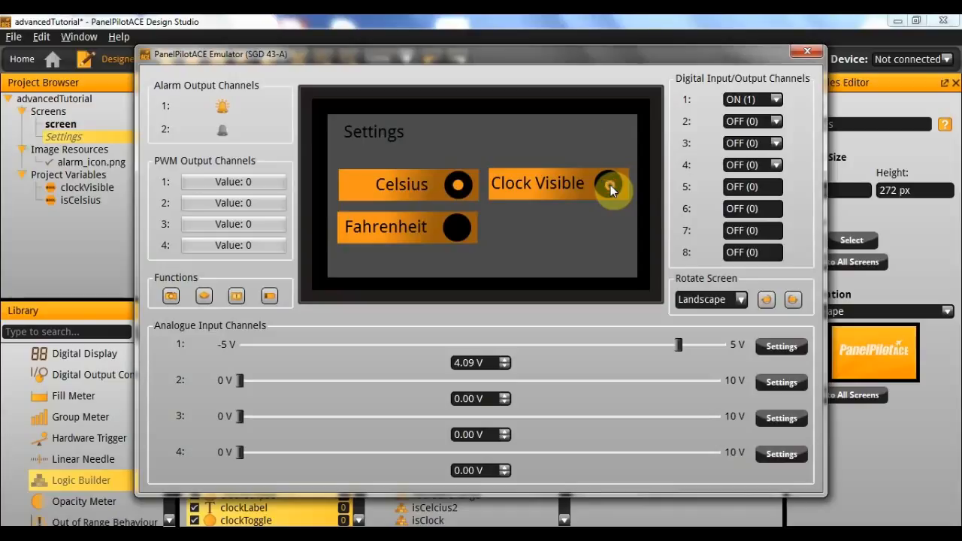
click(611, 185)
click(459, 197)
click(463, 173)
- Switch digital channel 1 to OFF to check the Water Temperature screen, and back to ON to reopen Settings
click(774, 99)
click(755, 120)
click(440, 175)
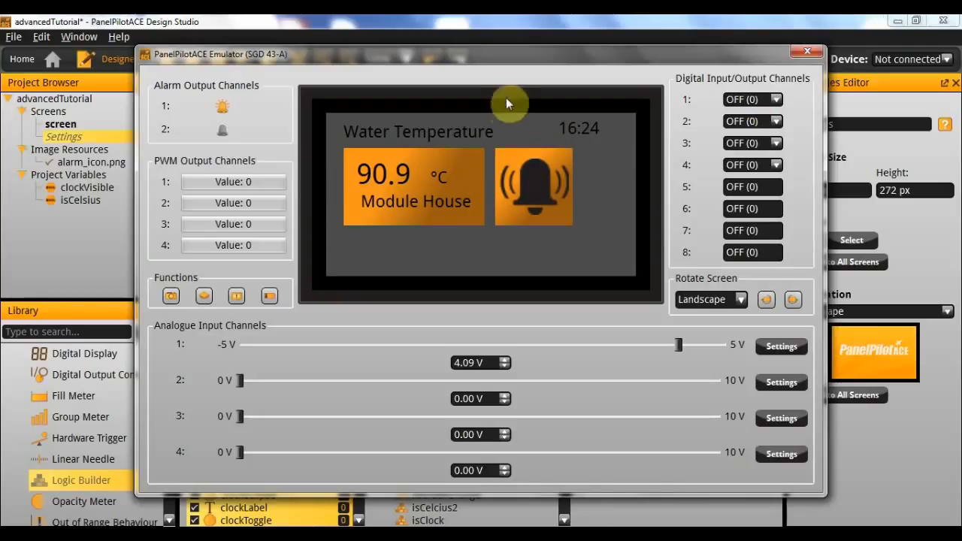
click(775, 99)
click(751, 112)
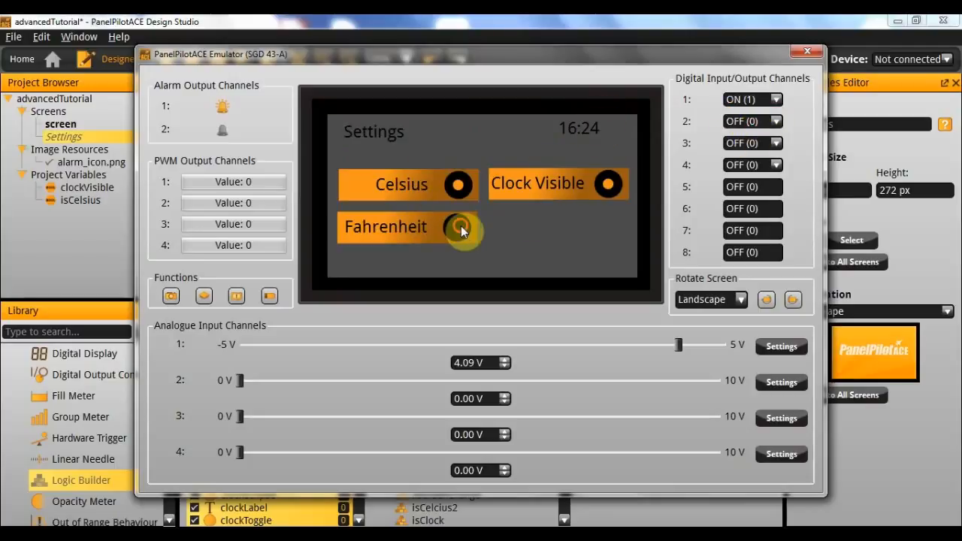